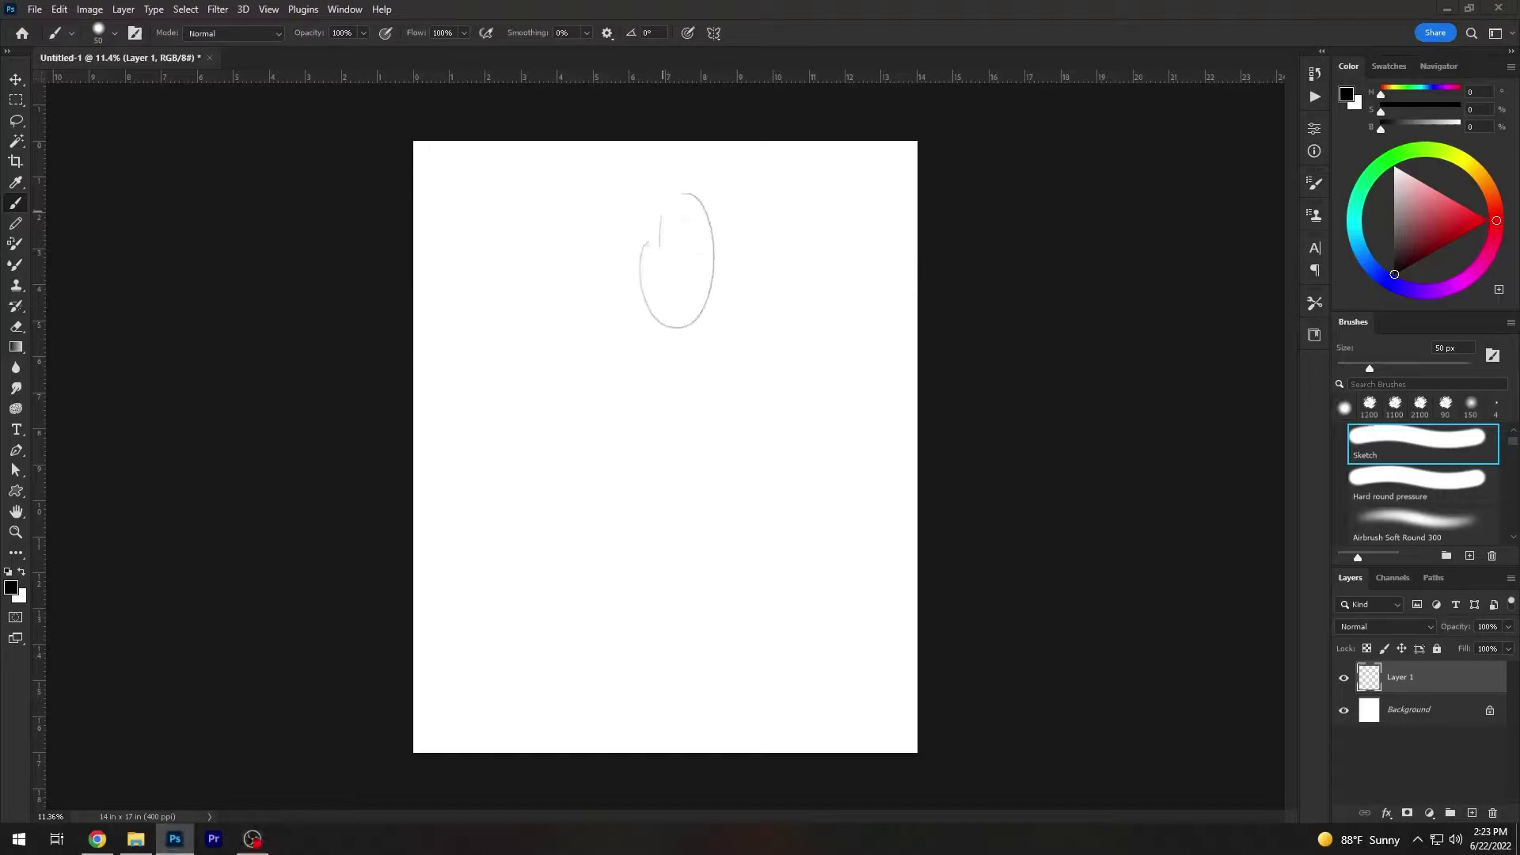
- Sketch the head oval and the neck, shoulder and torso guidelines on Layer 1
{"action": "left_click_drag", "start_coordinate": [603, 389], "coordinate": [766, 345]}
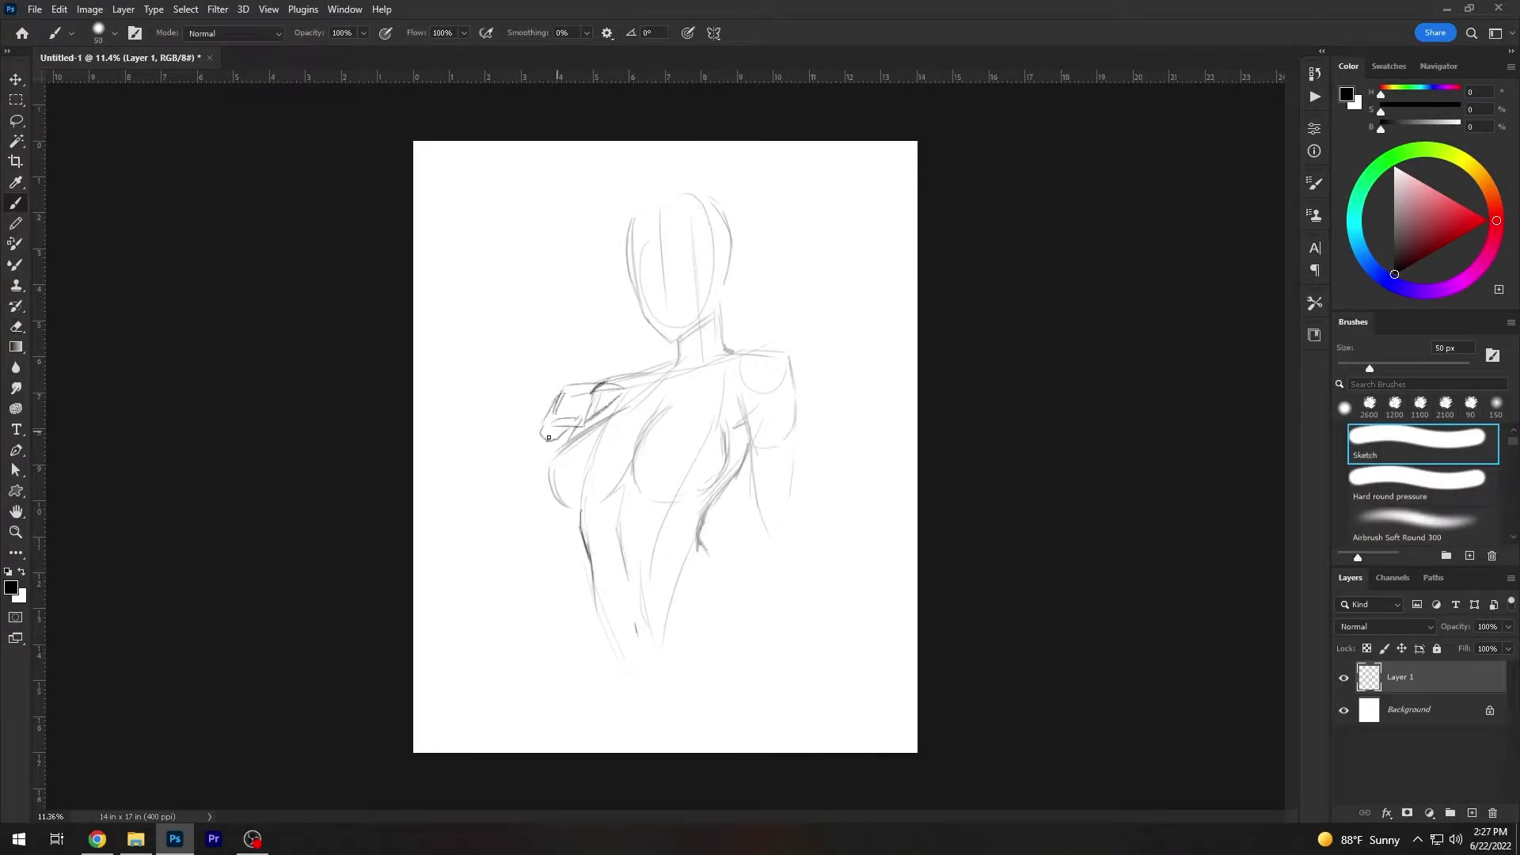
- Scale the whole sketch up on the page with Free Transform
{"action": "key", "text": "ctrl+t"}
{"action": "left_click_drag", "start_coordinate": [792, 514], "coordinate": [831, 570]}
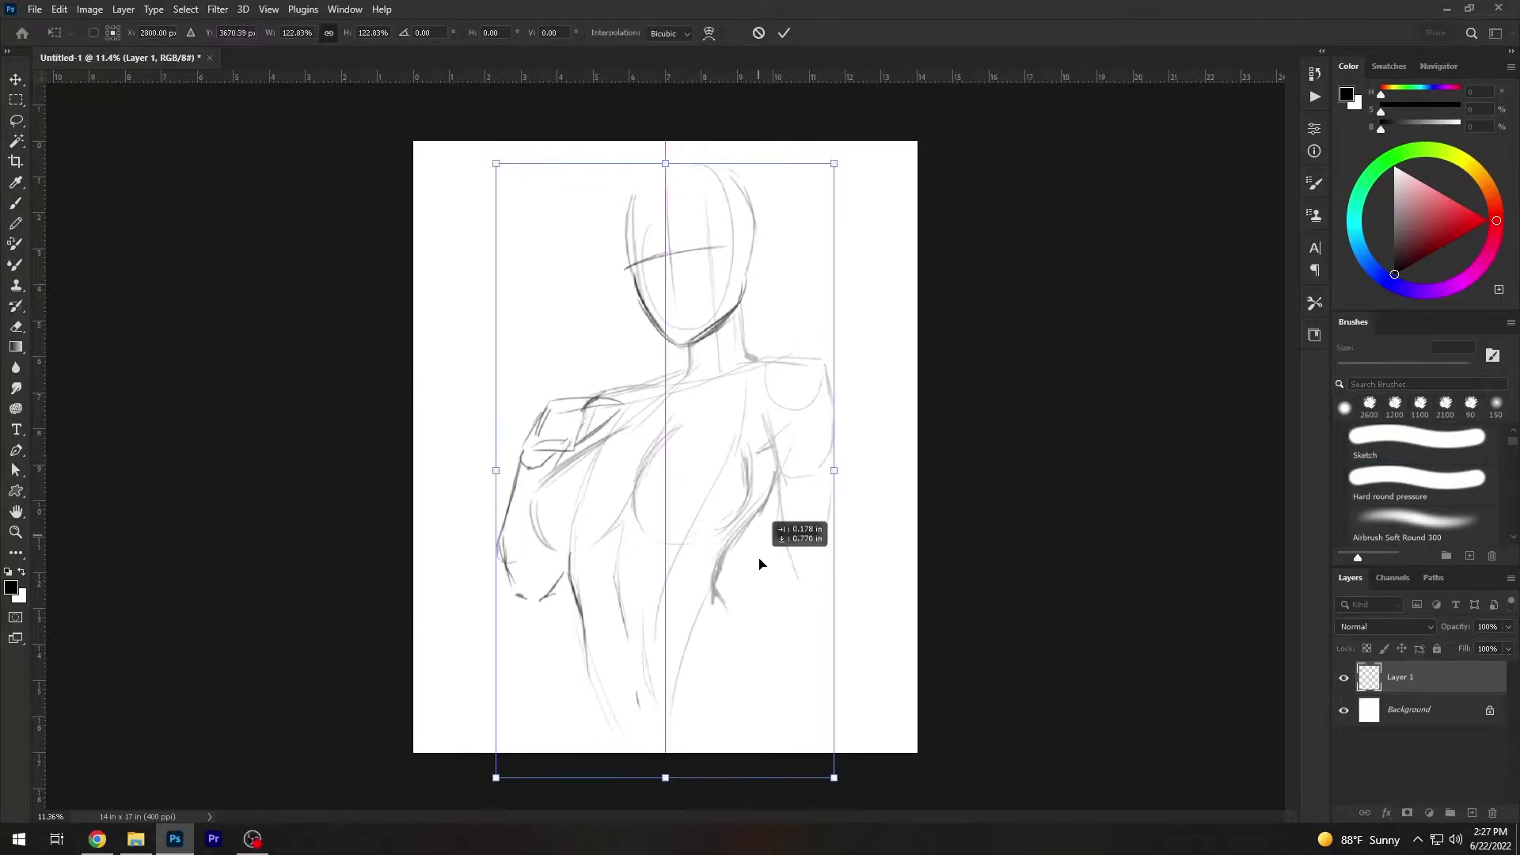
{"action": "key", "text": "Return"}
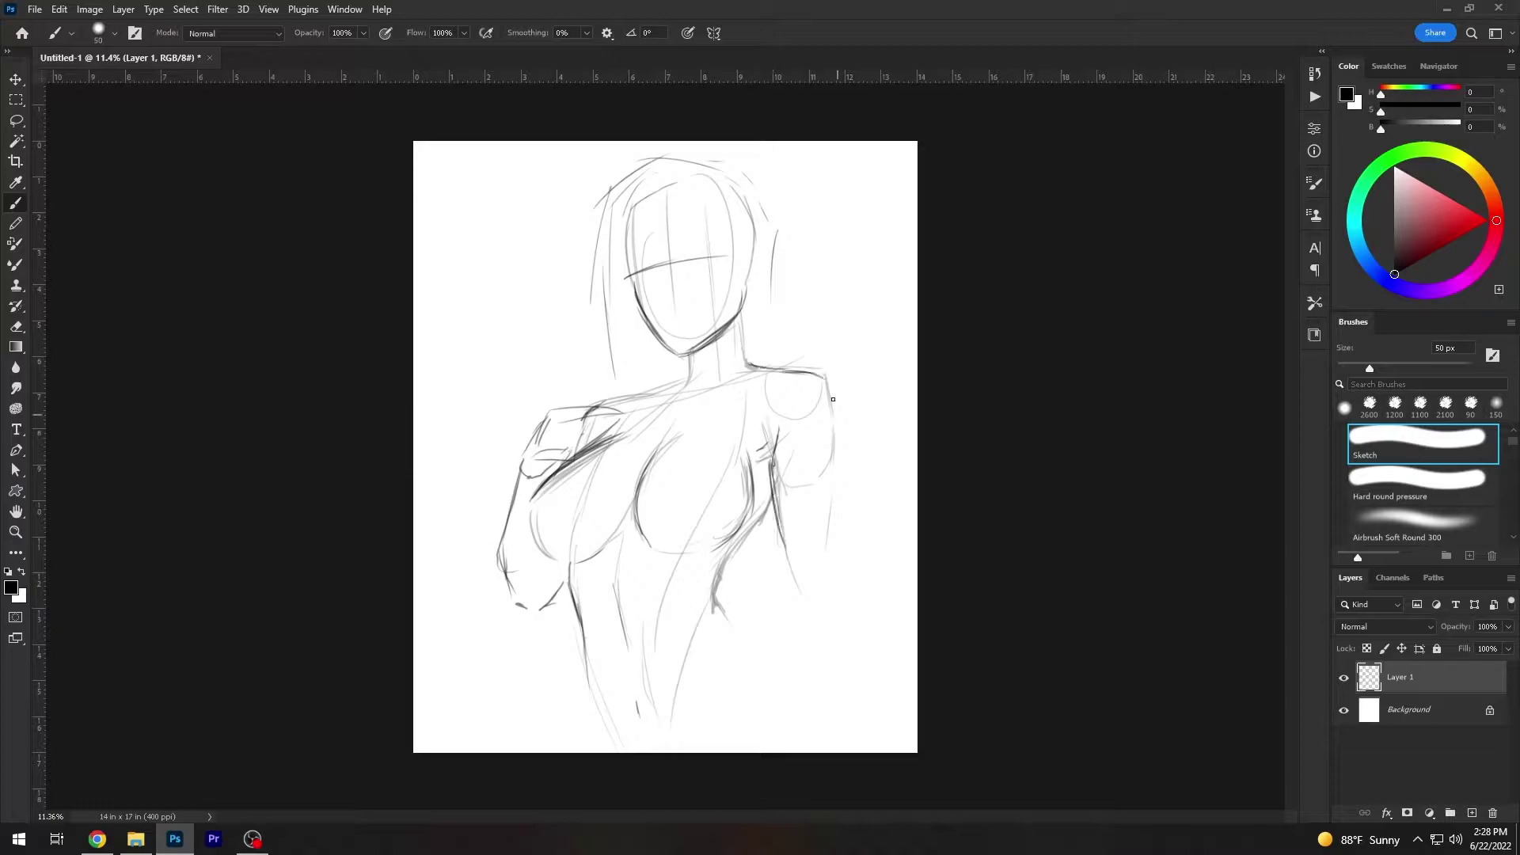
- Redraw the right body contour lightly after undoing a heavy stroke, then go to the Filter menu
{"action": "left_click_drag", "start_coordinate": [766, 513], "coordinate": [729, 559]}
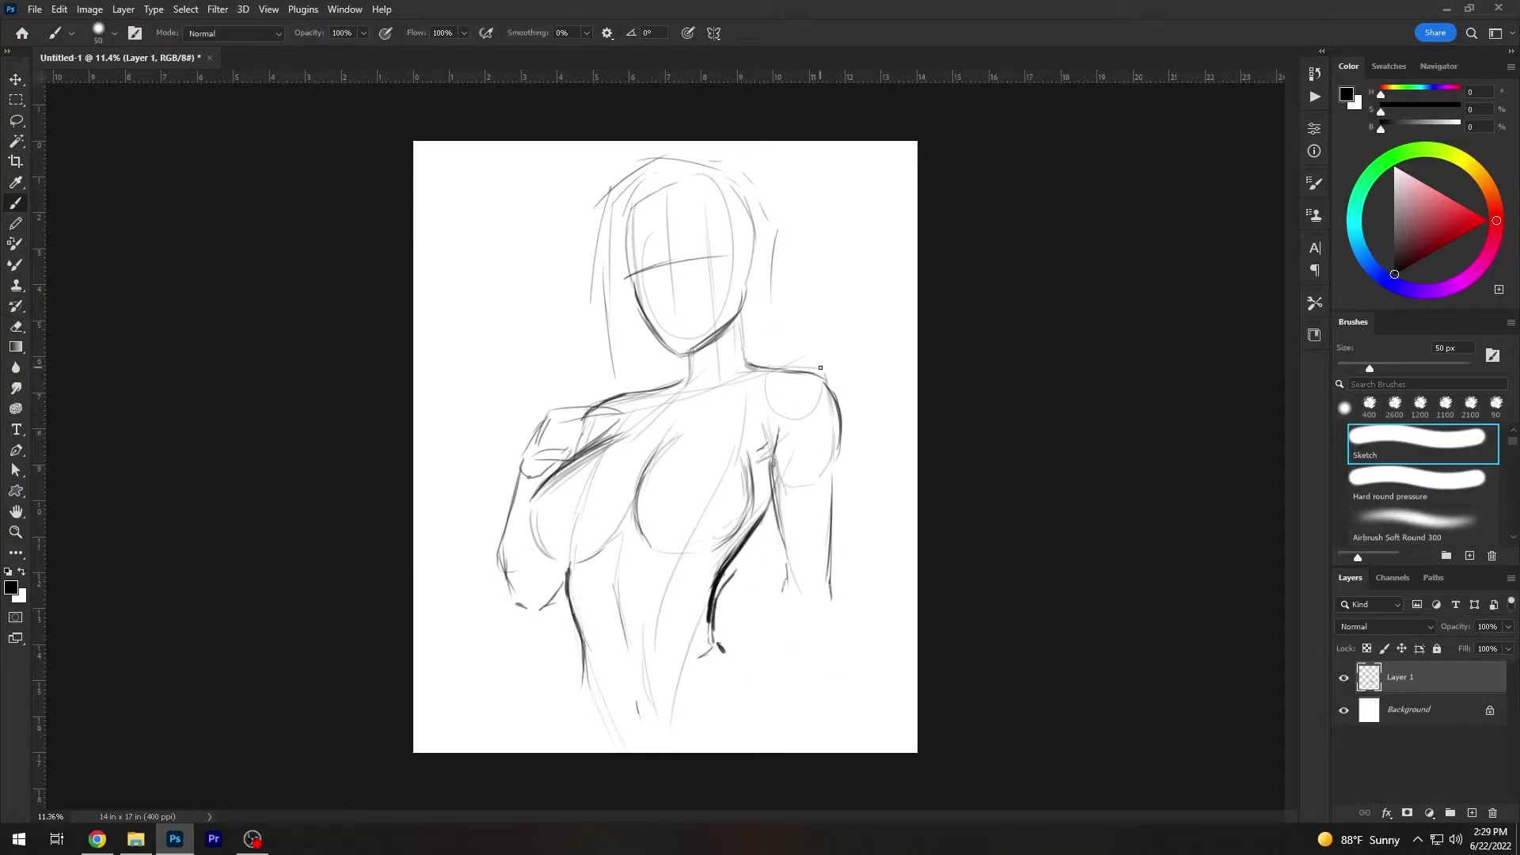
{"action": "key", "text": "ctrl+z"}
{"action": "left_click_drag", "start_coordinate": [772, 508], "coordinate": [712, 643]}
{"action": "key", "text": "bracketright"}
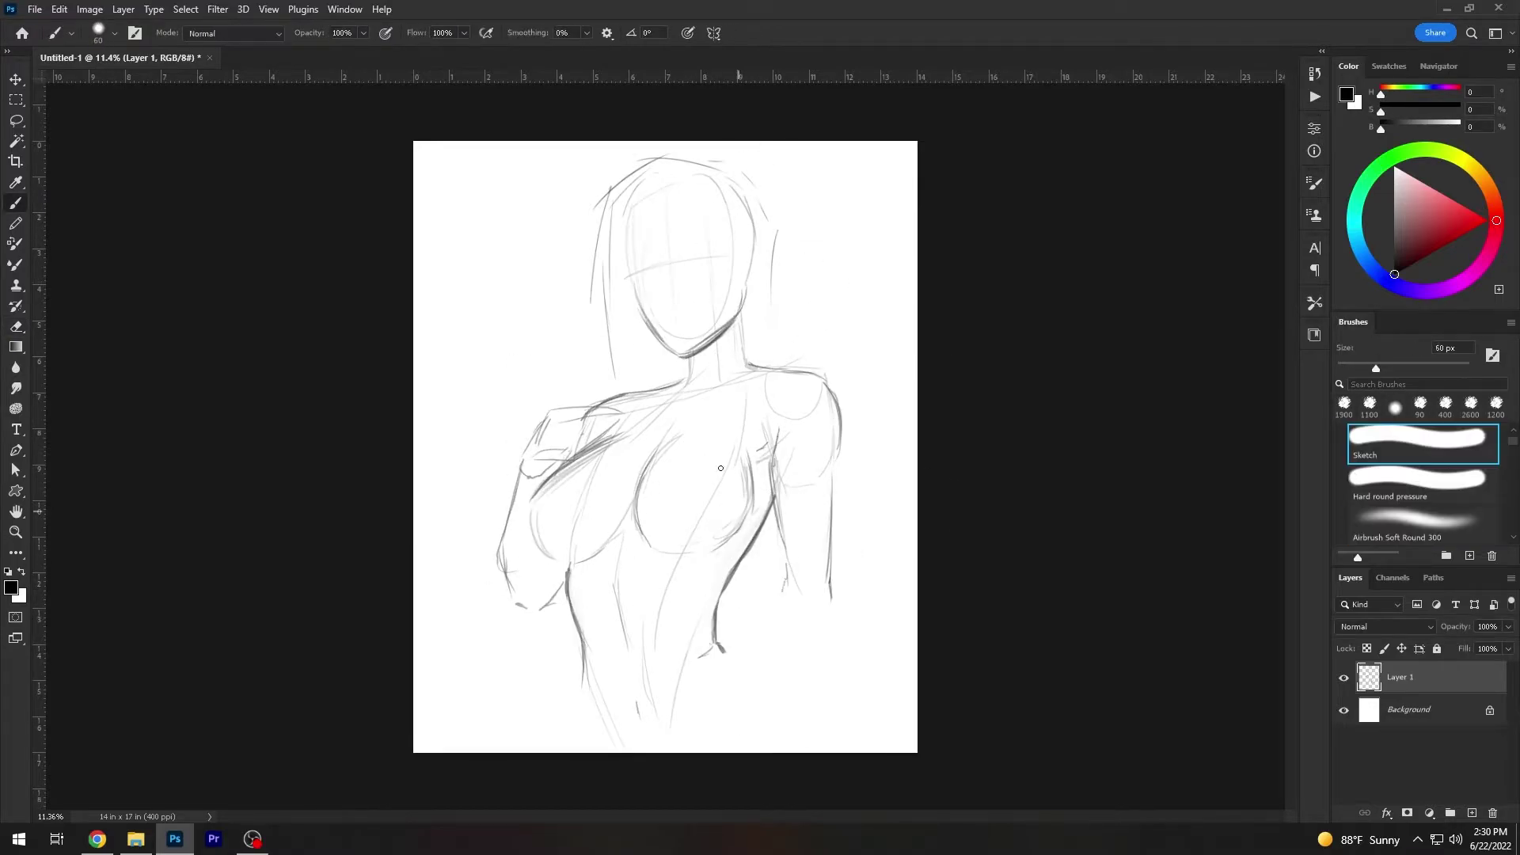
{"action": "left_click", "coordinate": [218, 9]}
- Push the chest and breast lines into new curves with Liquify, then mirror the sketch to check proportions
{"action": "left_click", "coordinate": [238, 143]}
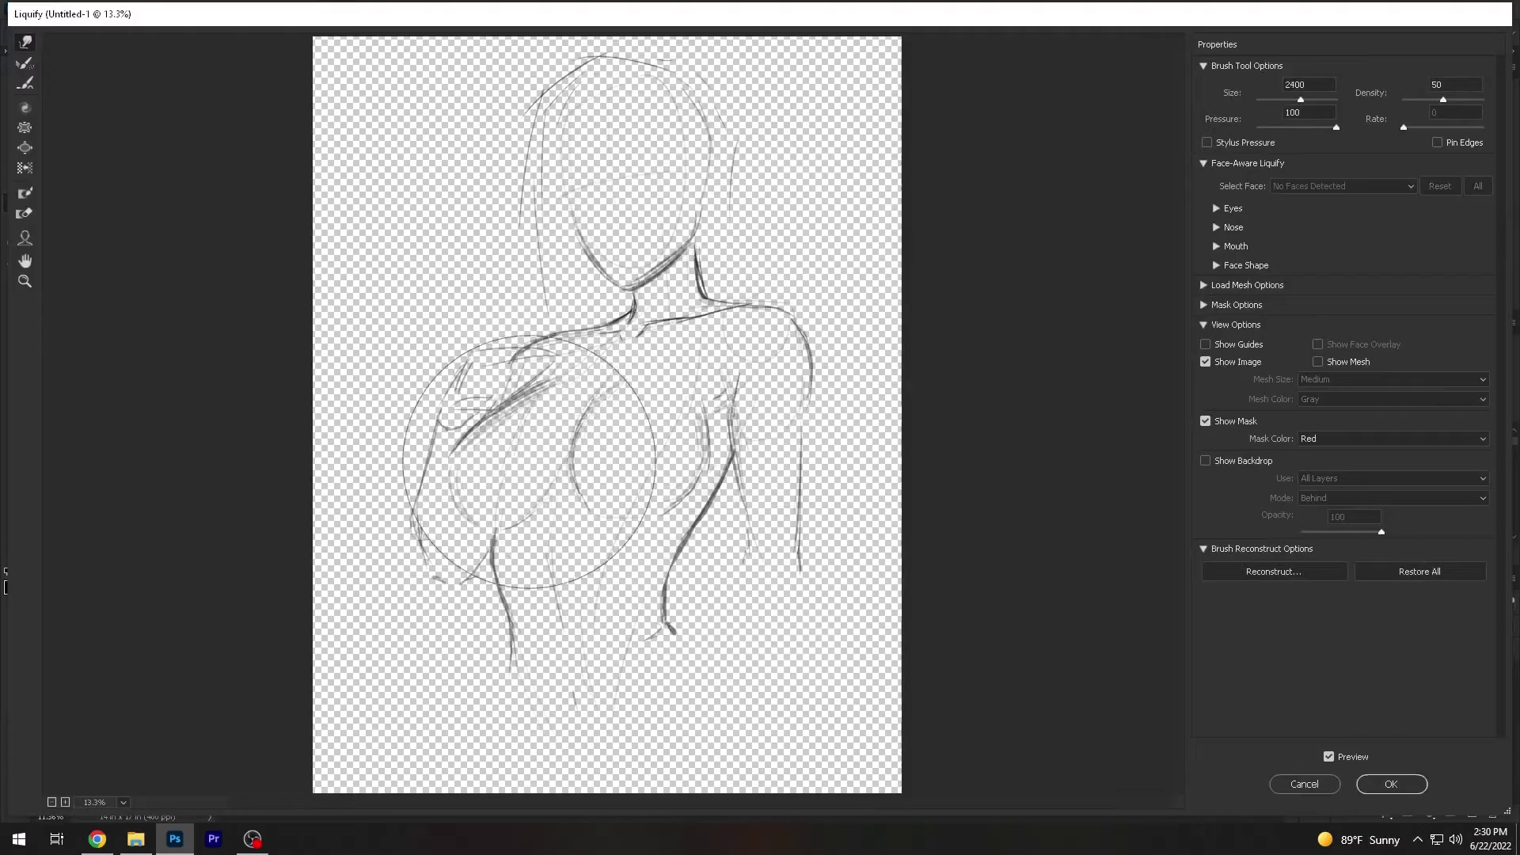
{"action": "left_click_drag", "start_coordinate": [768, 344], "coordinate": [679, 610]}
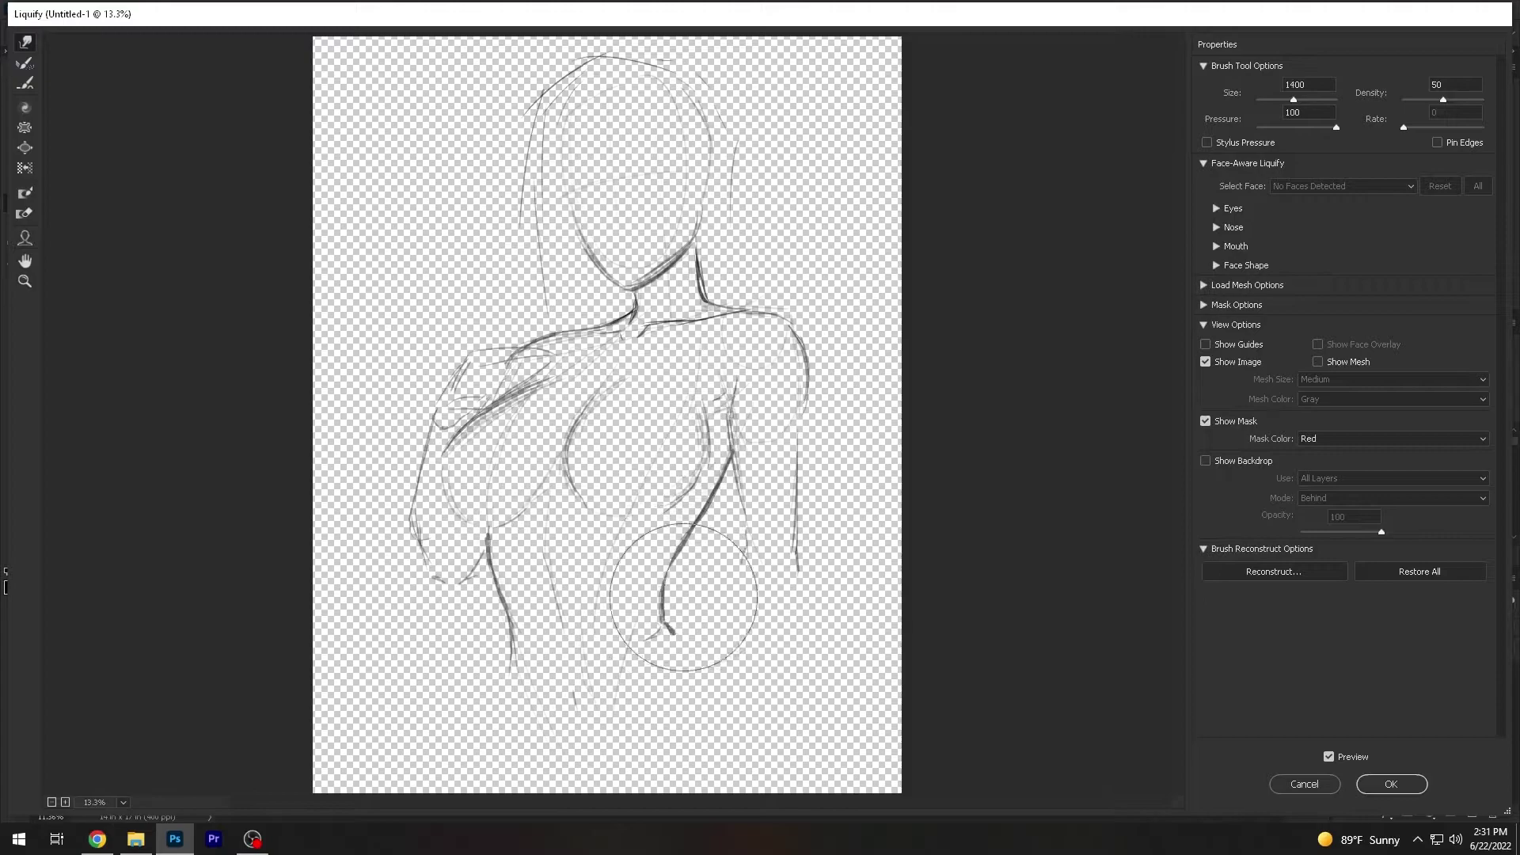
{"action": "key", "text": "Return"}
{"action": "key", "text": "ctrl+t"}
{"action": "key", "text": "Return"}
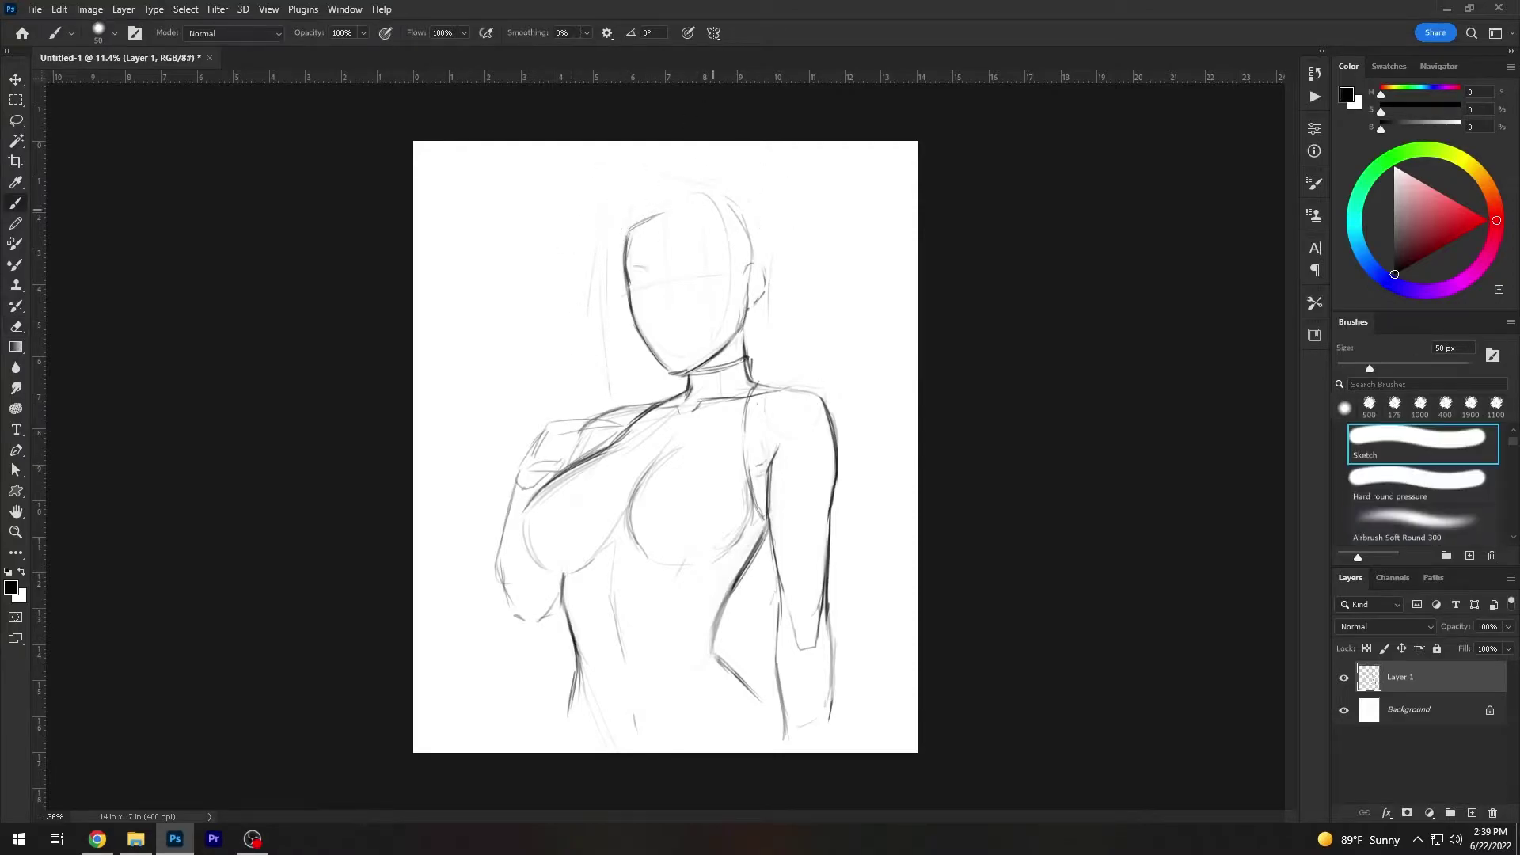
- Draw the curved side-swept hair outline around the head
{"action": "key", "text": "e"}
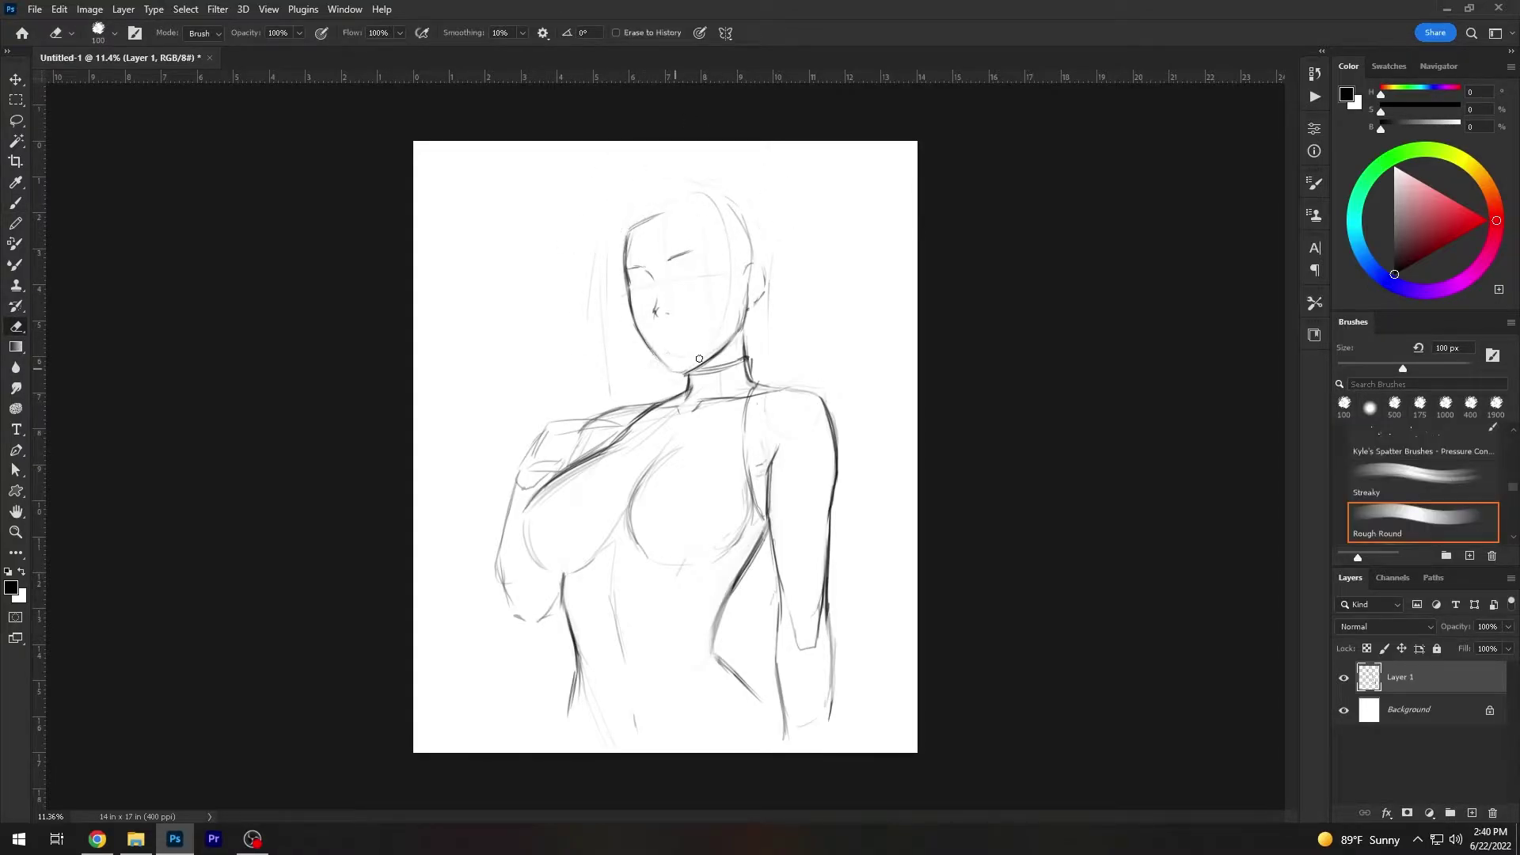
{"action": "key", "text": "b"}
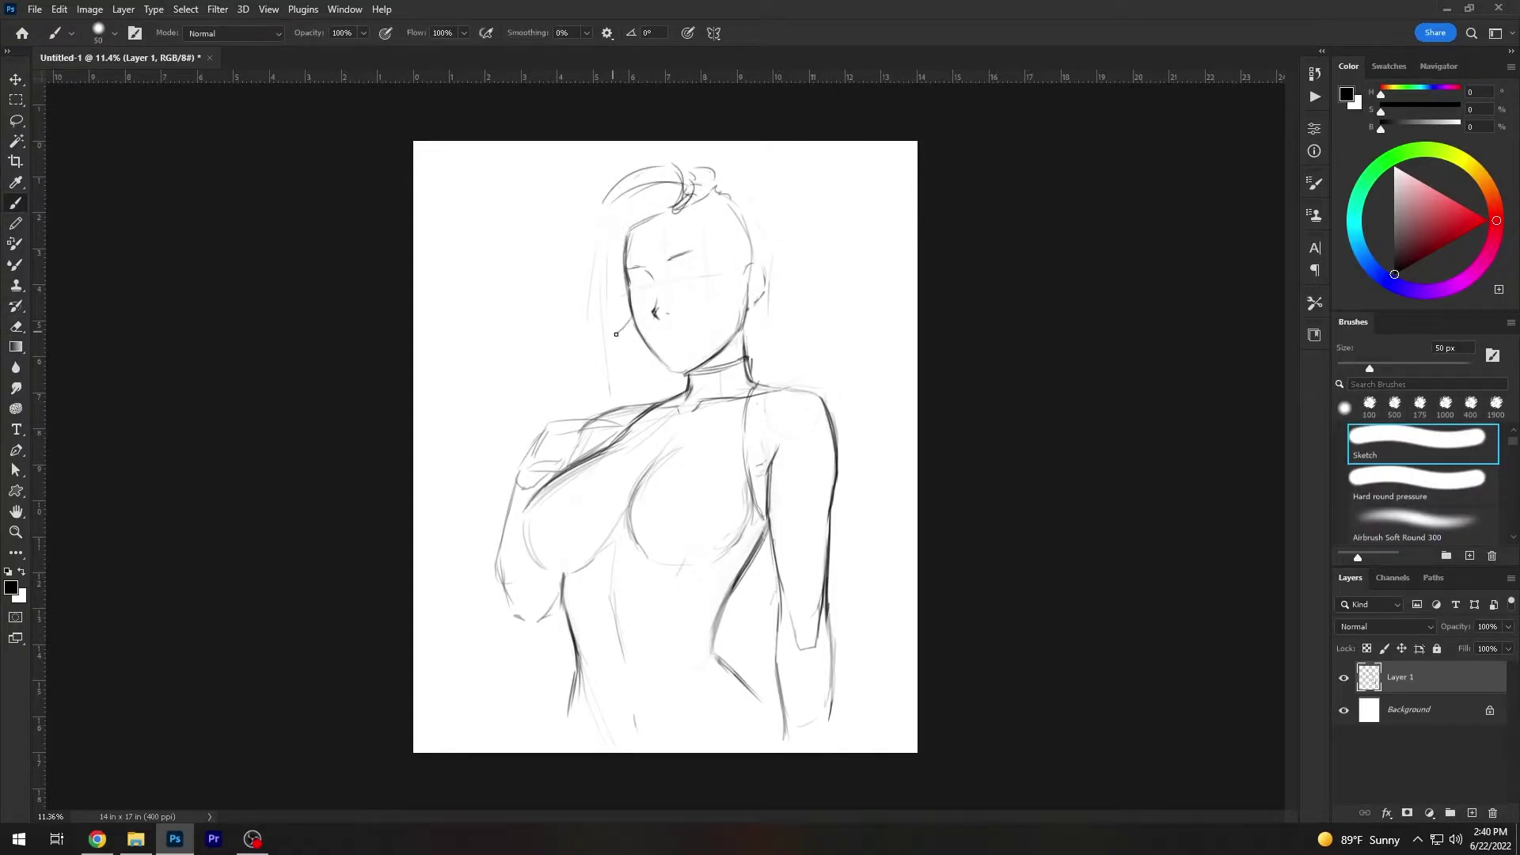
{"action": "left_click_drag", "start_coordinate": [786, 325], "coordinate": [783, 315]}
{"action": "left_click_drag", "start_coordinate": [601, 196], "coordinate": [621, 366]}
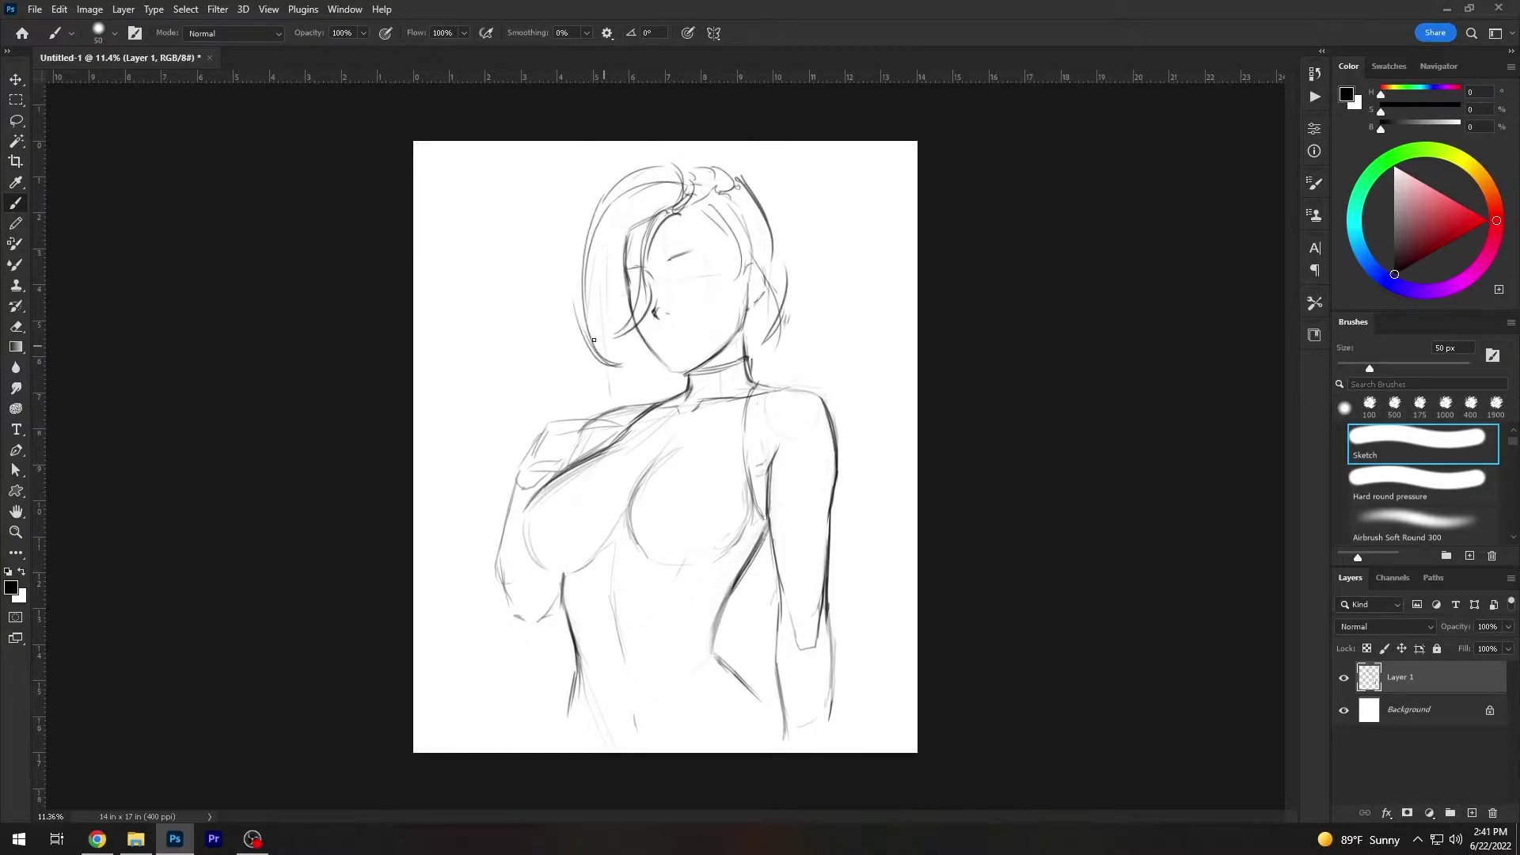
- Lasso the head and reshape it with Edit > Transform
{"action": "left_click_drag", "start_coordinate": [507, 237], "coordinate": [792, 222]}
{"action": "key", "text": "ctrl+t"}
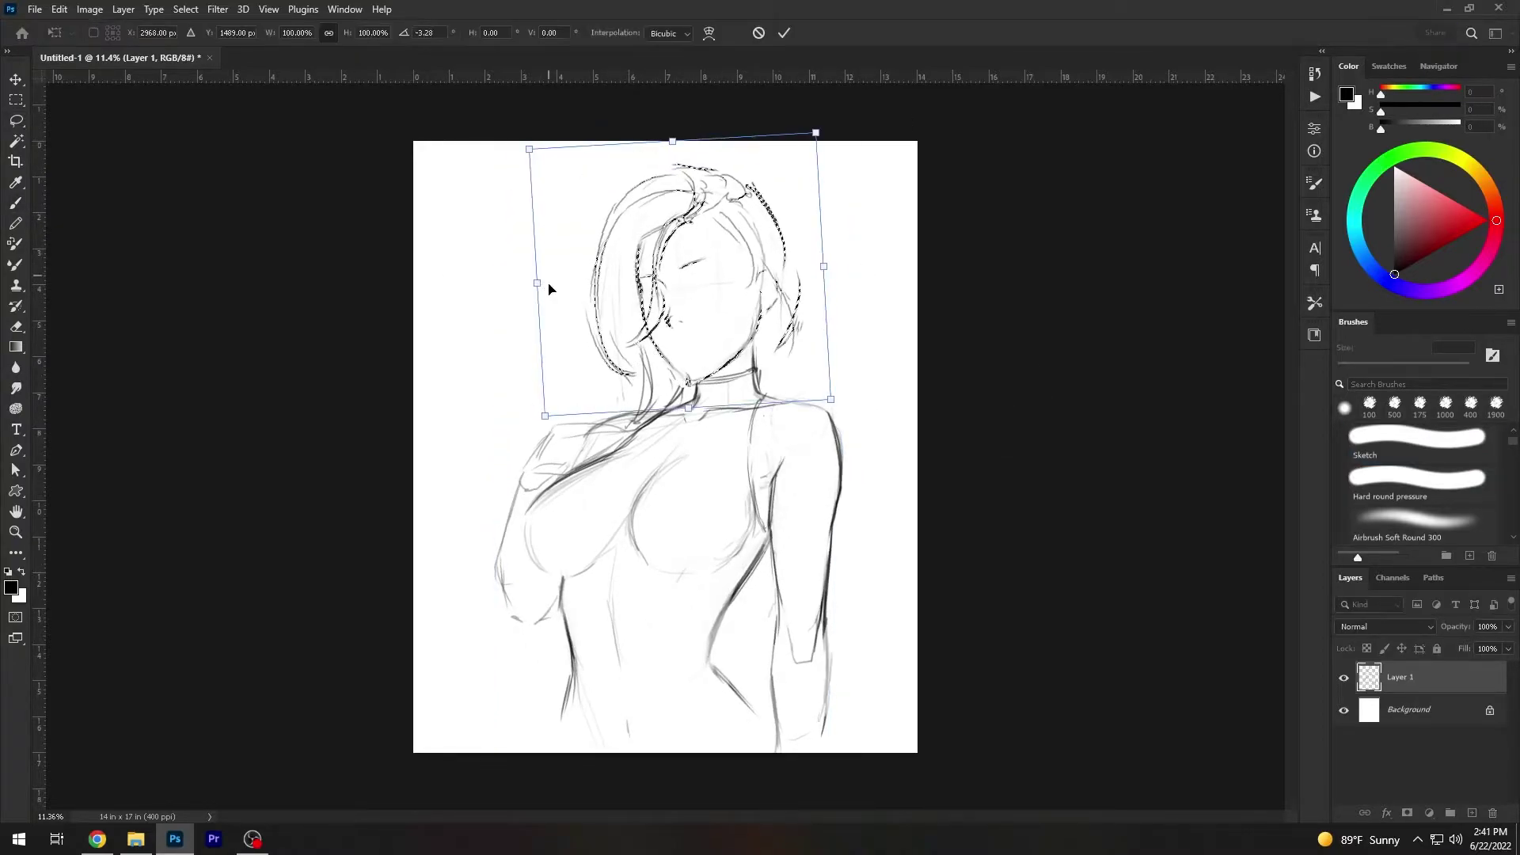
{"action": "left_click", "coordinate": [59, 9]}
{"action": "left_click", "coordinate": [321, 353]}
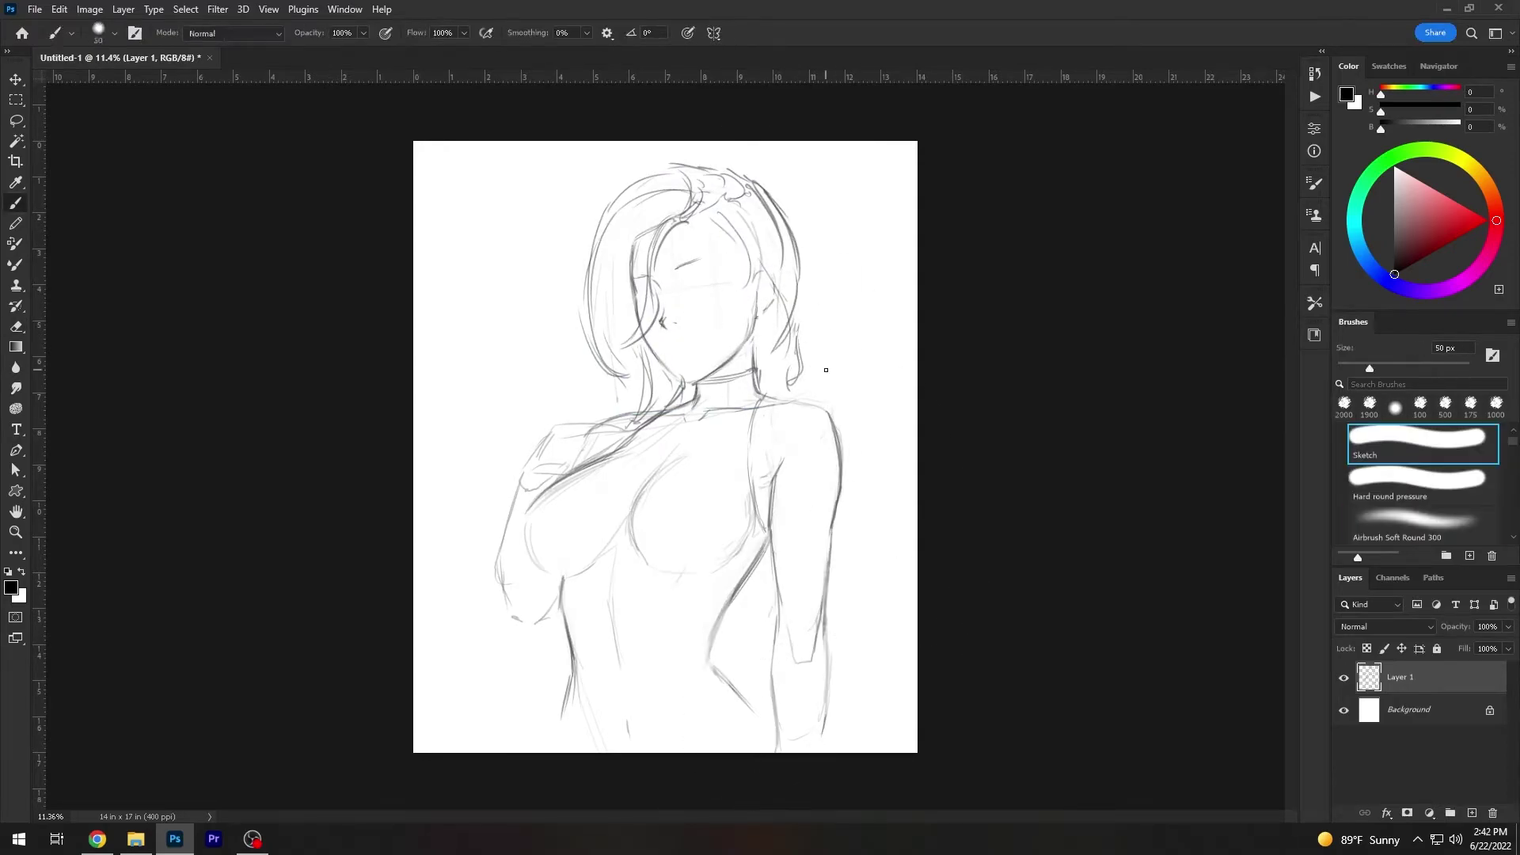
- Warp the chest area of the sketch into a new shape
{"action": "key", "text": "ctrl+t"}
{"action": "left_click", "coordinate": [704, 497]}
{"action": "left_click_drag", "start_coordinate": [704, 497], "coordinate": [630, 505]}
{"action": "key", "text": "Return"}
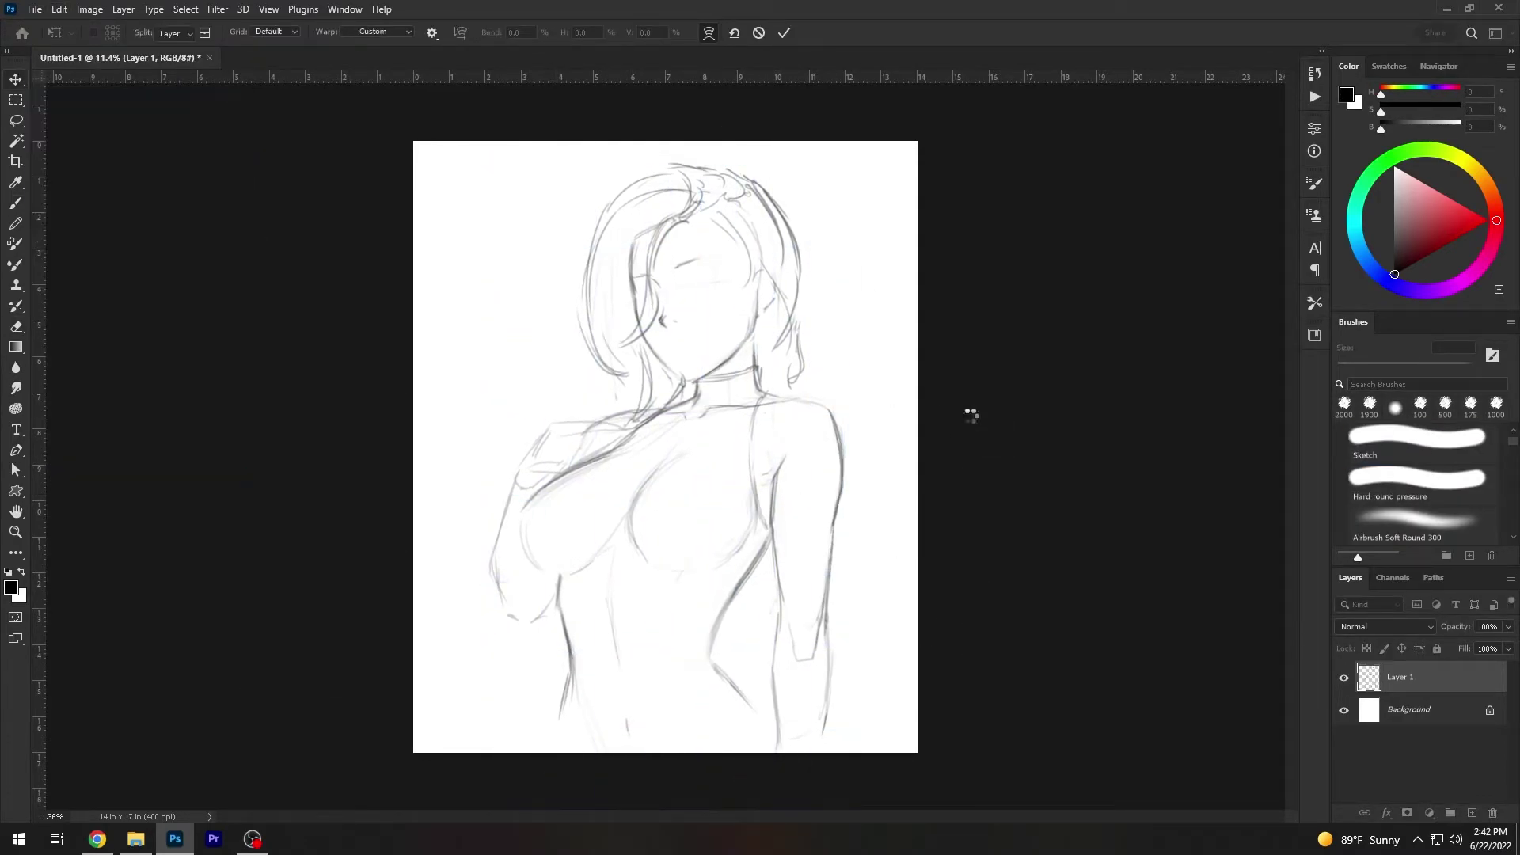
- On a new layer, paint soft grey shading on the hair and erase back the excess
{"action": "key", "text": "b"}
{"action": "key", "text": "ctrl+shift+alt+n"}
{"action": "left_click_drag", "start_coordinate": [680, 261], "coordinate": [712, 285]}
{"action": "mouse_move", "coordinate": [665, 206]}
{"action": "left_mouse_down"}
{"action": "mouse_move", "coordinate": [617, 340]}
{"action": "mouse_move", "coordinate": [633, 206]}
{"action": "left_mouse_up"}
{"action": "key", "text": "e"}
{"action": "mouse_move", "coordinate": [602, 269]}
{"action": "left_mouse_down"}
{"action": "mouse_move", "coordinate": [665, 221]}
{"action": "mouse_move", "coordinate": [641, 332]}
{"action": "mouse_move", "coordinate": [649, 206]}
{"action": "left_mouse_up"}
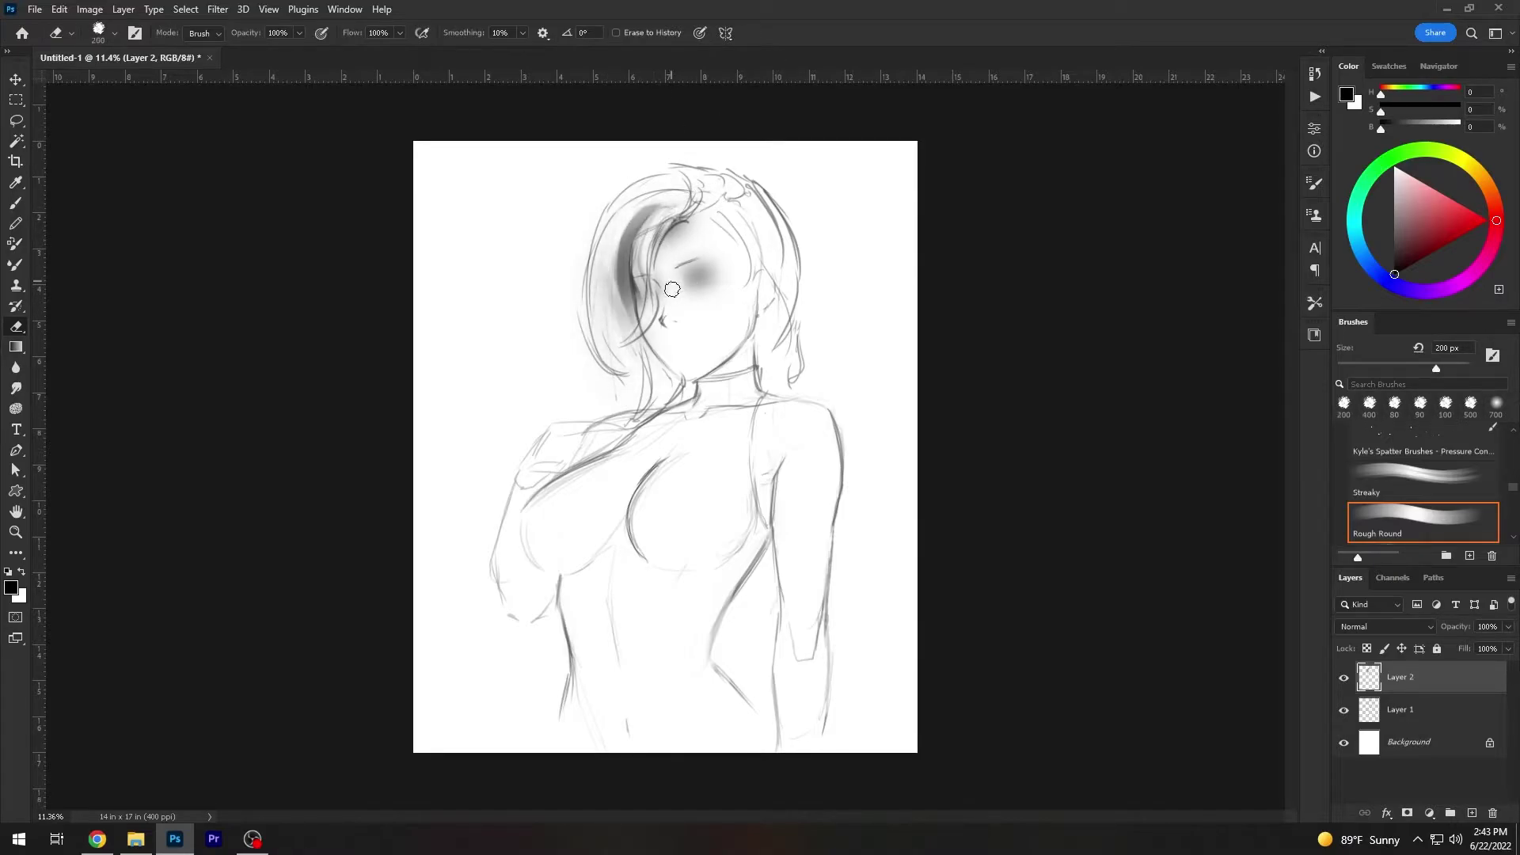
- Erase excess hair shading and airbrush soft grey over the face
{"action": "key", "text": "b"}
{"action": "left_click_drag", "start_coordinate": [633, 341], "coordinate": [760, 245]}
{"action": "mouse_move", "coordinate": [696, 190]}
{"action": "left_mouse_down"}
{"action": "mouse_move", "coordinate": [784, 280]}
{"action": "mouse_move", "coordinate": [722, 366]}
{"action": "left_mouse_up"}
{"action": "key", "text": "bracketleft"}
{"action": "key", "text": "bracketleft"}
{"action": "key", "text": "bracketleft"}
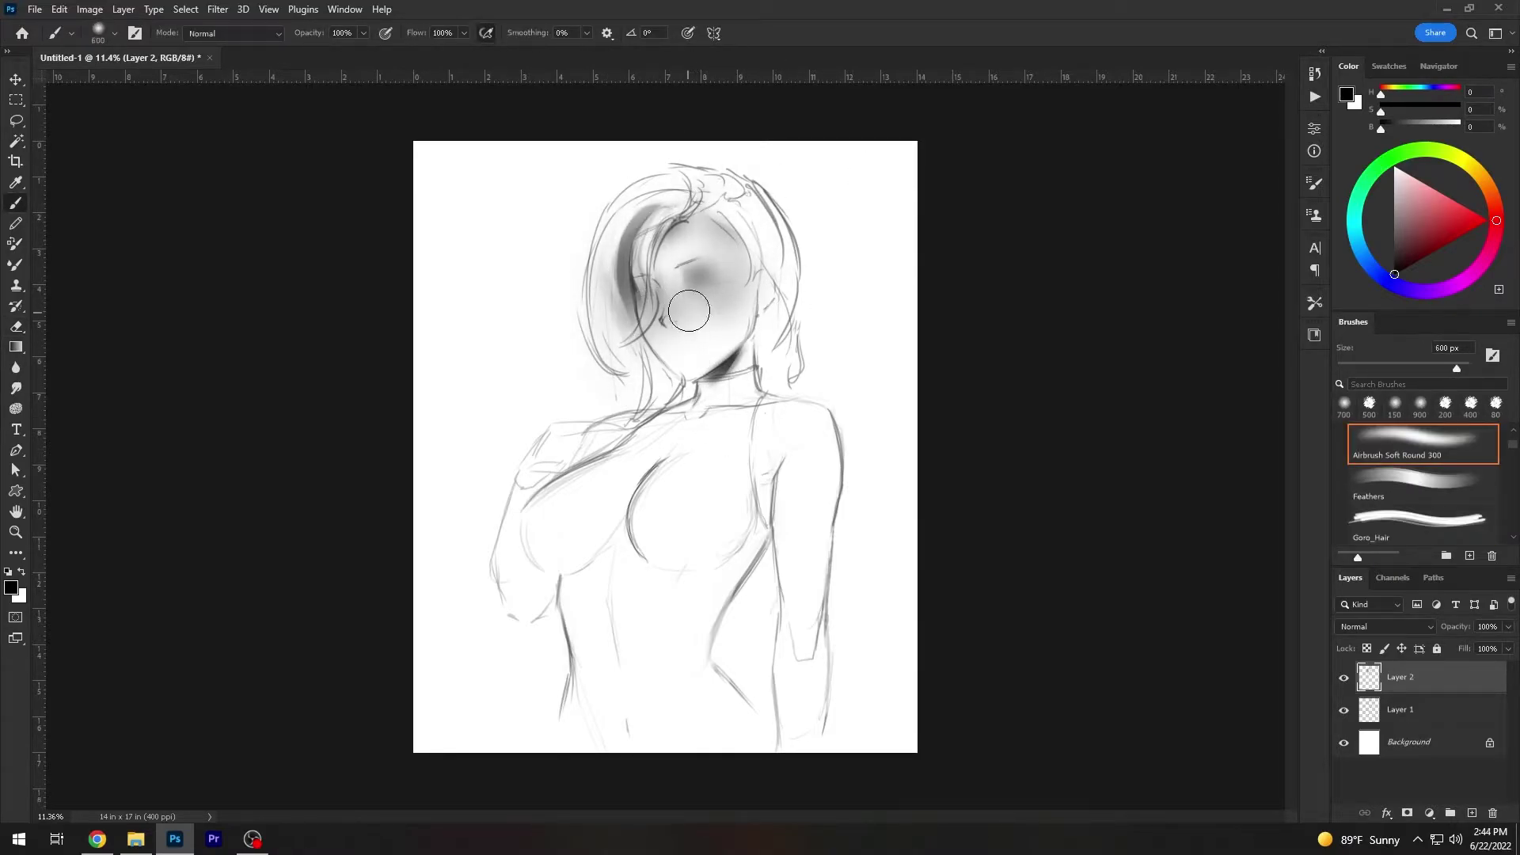
- Shade the breasts in soft grey, then erase and smudge to lighten the tone below them
{"action": "mouse_move", "coordinate": [713, 546]}
{"action": "left_mouse_down"}
{"action": "mouse_move", "coordinate": [697, 625]}
{"action": "mouse_move", "coordinate": [554, 538]}
{"action": "mouse_move", "coordinate": [514, 581]}
{"action": "mouse_move", "coordinate": [752, 515]}
{"action": "left_mouse_up"}
{"action": "key", "text": "e"}
{"action": "mouse_move", "coordinate": [672, 593]}
{"action": "left_mouse_down"}
{"action": "mouse_move", "coordinate": [610, 611]}
{"action": "mouse_move", "coordinate": [776, 523]}
{"action": "left_mouse_up"}
{"action": "key", "text": "r"}
{"action": "key", "text": "e"}
{"action": "key", "text": "r"}
{"action": "mouse_move", "coordinate": [526, 628]}
{"action": "left_mouse_down"}
{"action": "mouse_move", "coordinate": [553, 513]}
{"action": "mouse_move", "coordinate": [577, 554]}
{"action": "mouse_move", "coordinate": [752, 507]}
{"action": "left_mouse_up"}
- Airbrush more grey over the breasts, right torso, belly and under the chest
{"action": "key", "text": "b"}
{"action": "key", "text": "bracketright"}
{"action": "key", "text": "bracketright"}
{"action": "key", "text": "bracketright"}
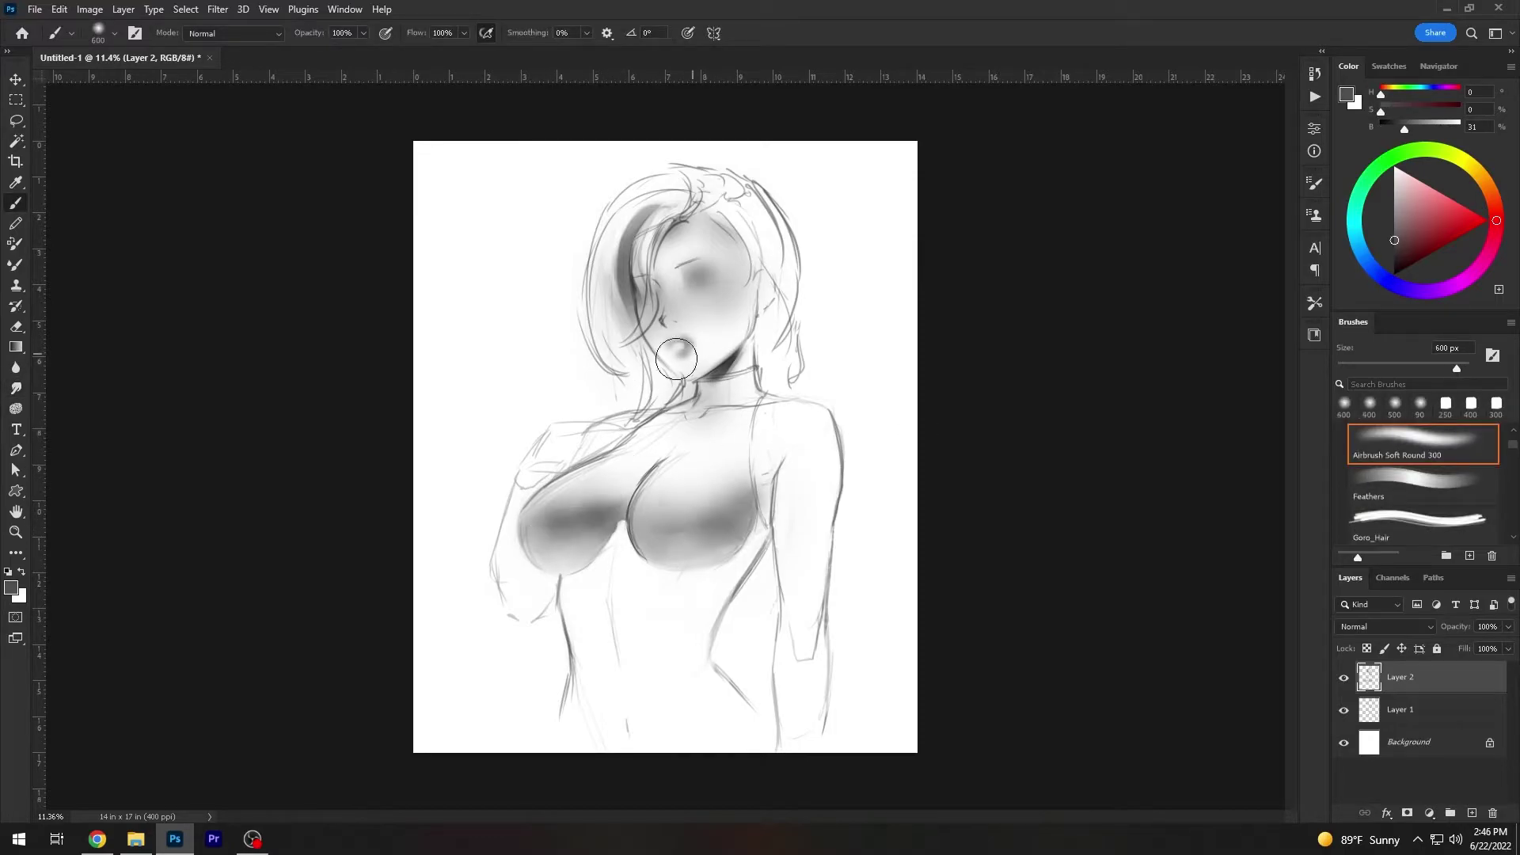
{"action": "left_click_drag", "start_coordinate": [569, 522], "coordinate": [634, 657]}
{"action": "left_click_drag", "start_coordinate": [649, 554], "coordinate": [760, 602]}
{"action": "left_click_drag", "start_coordinate": [768, 475], "coordinate": [775, 570]}
{"action": "mouse_move", "coordinate": [673, 586]}
{"action": "left_mouse_down"}
{"action": "mouse_move", "coordinate": [615, 610]}
{"action": "mouse_move", "coordinate": [614, 697]}
{"action": "left_mouse_up"}
{"action": "key", "text": "e"}
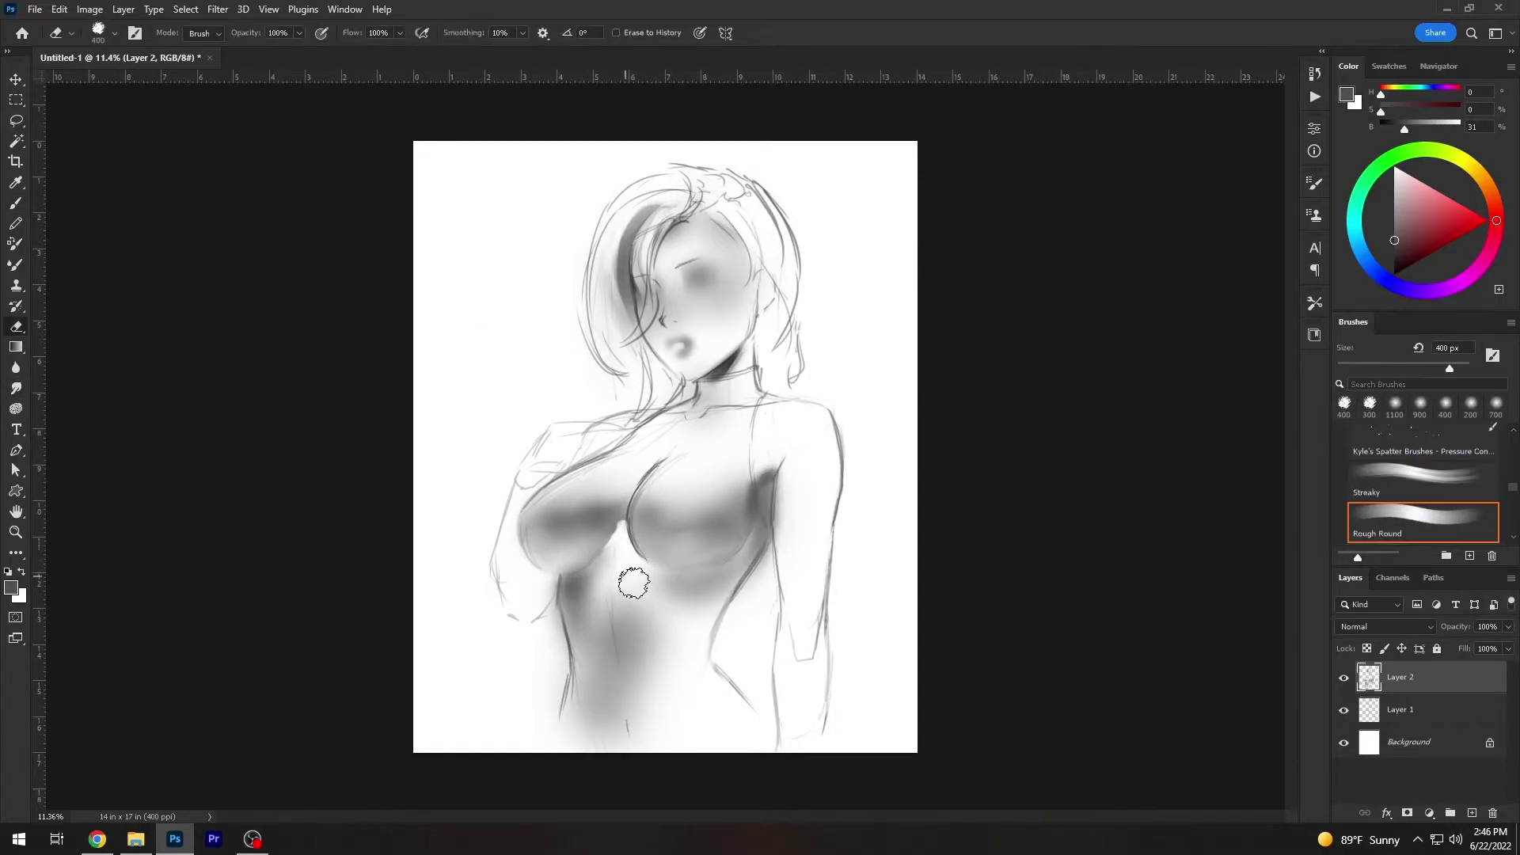
{"action": "key", "text": "b"}
- Shade the right shoulder, right arm and left arm in soft grey
{"action": "left_click_drag", "start_coordinate": [786, 435], "coordinate": [799, 554]}
{"action": "left_click_drag", "start_coordinate": [546, 538], "coordinate": [515, 625]}
{"action": "key", "text": "e"}
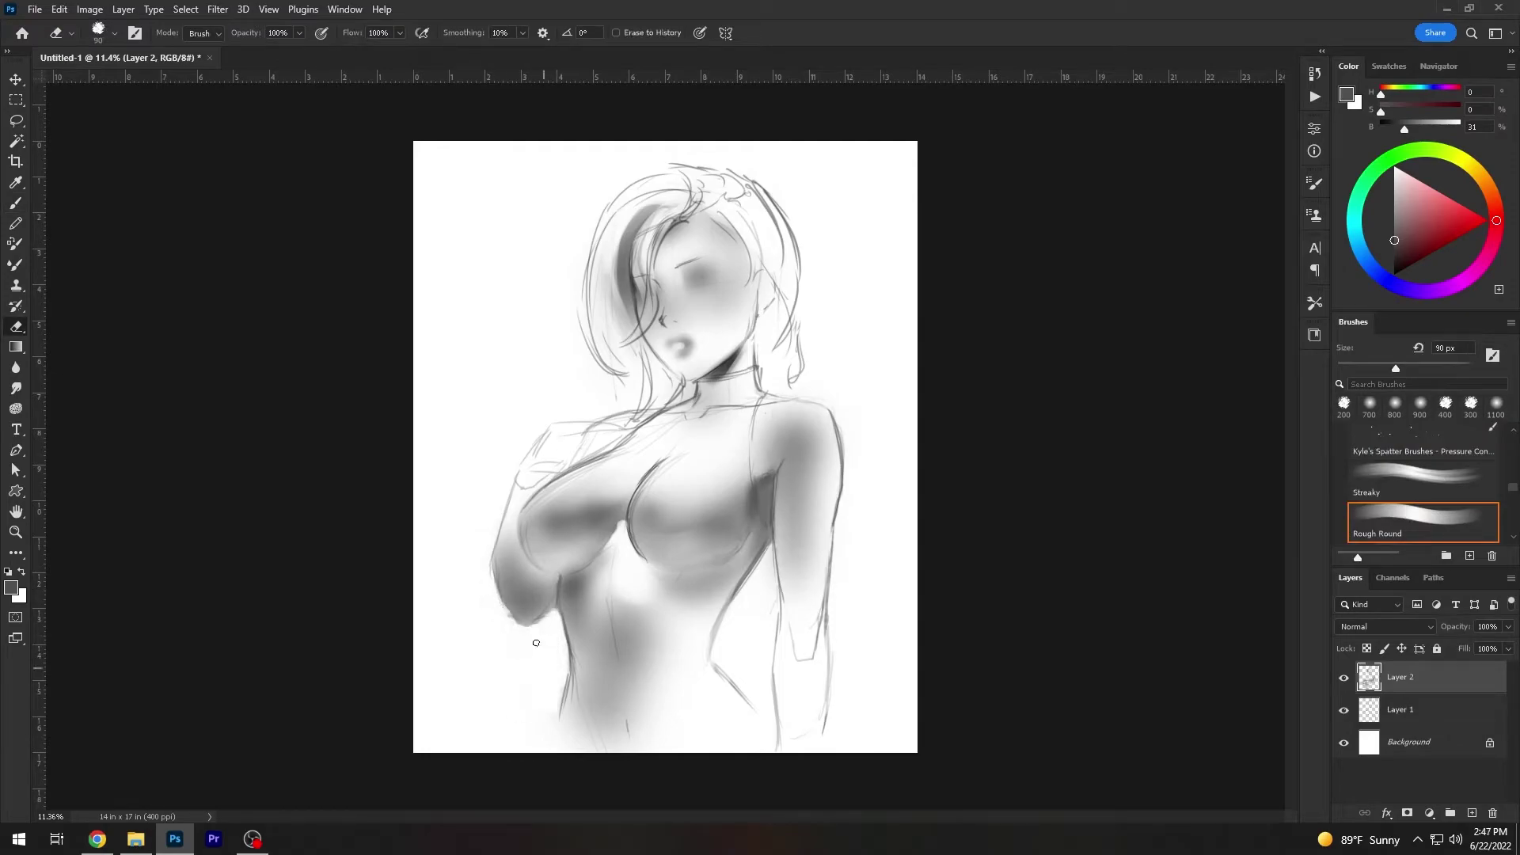
{"action": "key", "text": "bracketright"}
{"action": "key", "text": "bracketright"}
{"action": "key", "text": "bracketright"}
{"action": "key", "text": "b"}
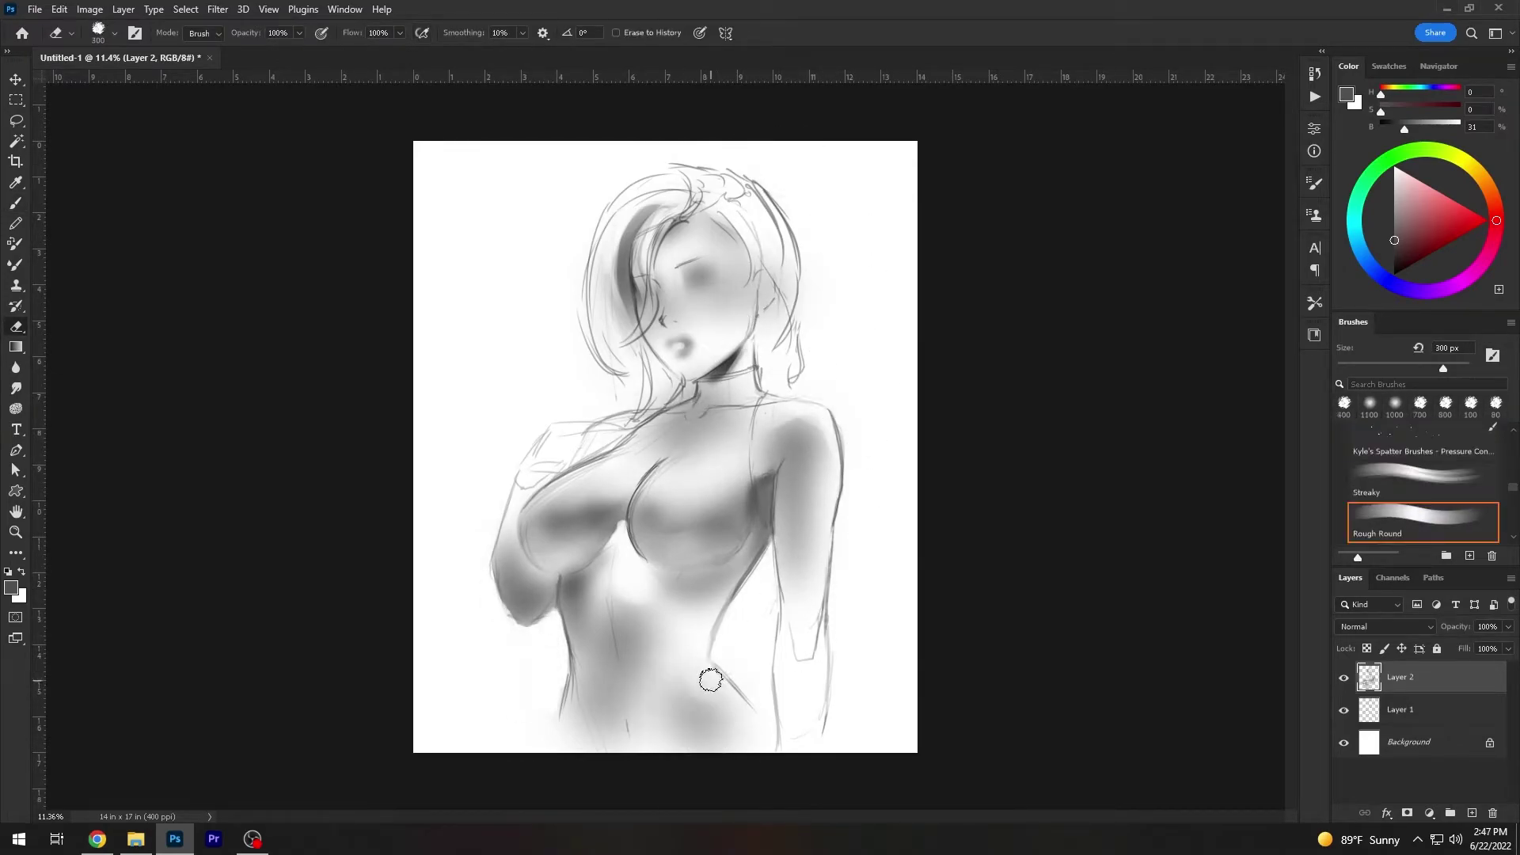
{"action": "key", "text": "comma"}
{"action": "key", "text": "comma"}
{"action": "right_click", "coordinate": [1417, 677]}
- Merge the shading layer down and darken the left waist and right torso outlines
{"action": "left_click", "coordinate": [1259, 622]}
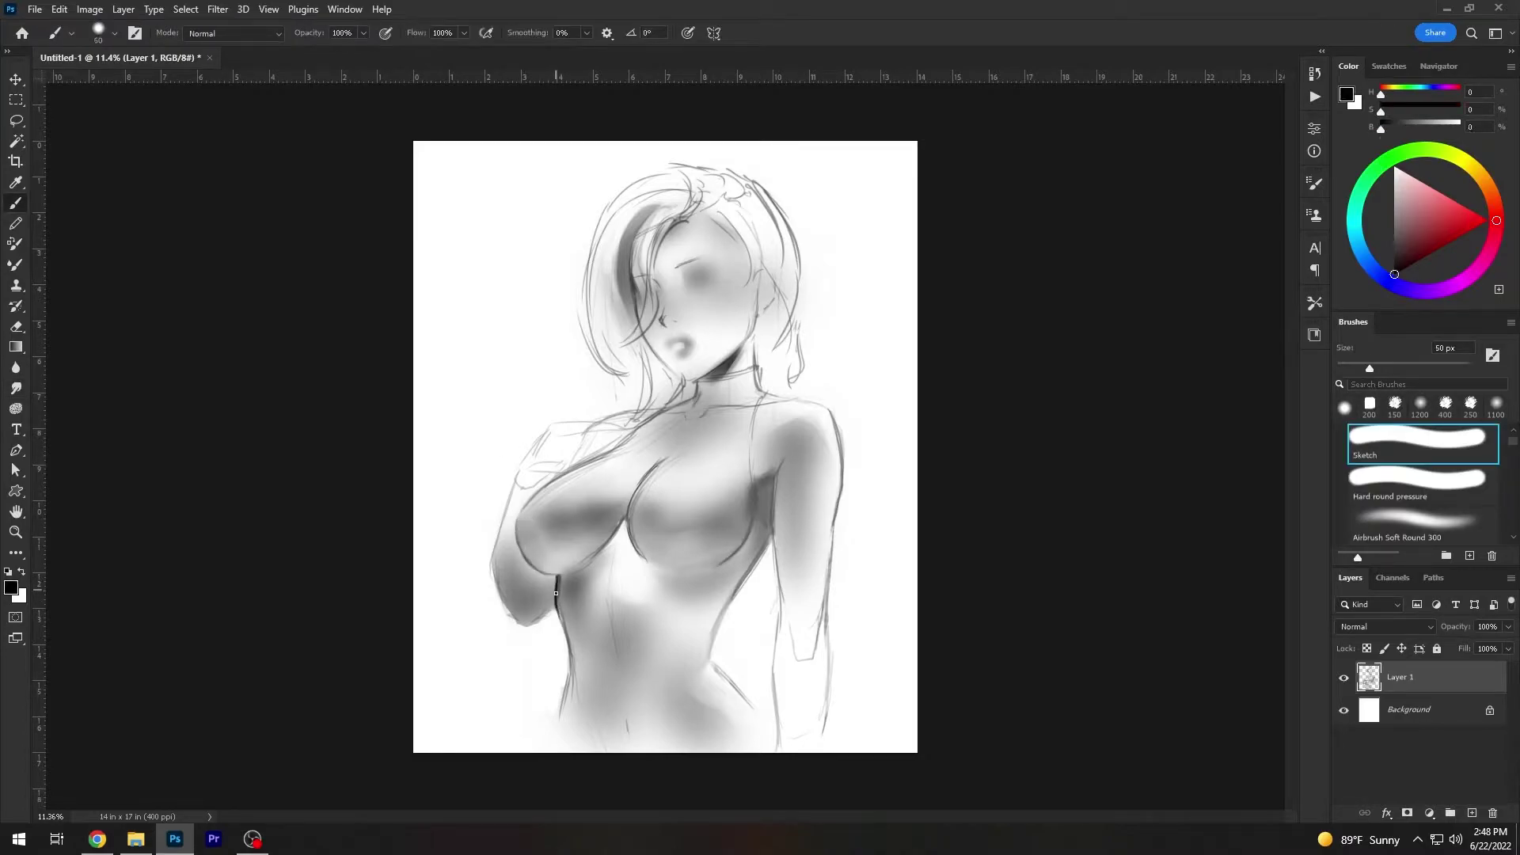
{"action": "left_click_drag", "start_coordinate": [556, 593], "coordinate": [565, 645]}
{"action": "mouse_move", "coordinate": [716, 633]}
{"action": "left_mouse_down"}
{"action": "mouse_move", "coordinate": [772, 535]}
{"action": "mouse_move", "coordinate": [748, 538]}
{"action": "mouse_move", "coordinate": [759, 490]}
{"action": "left_mouse_up"}
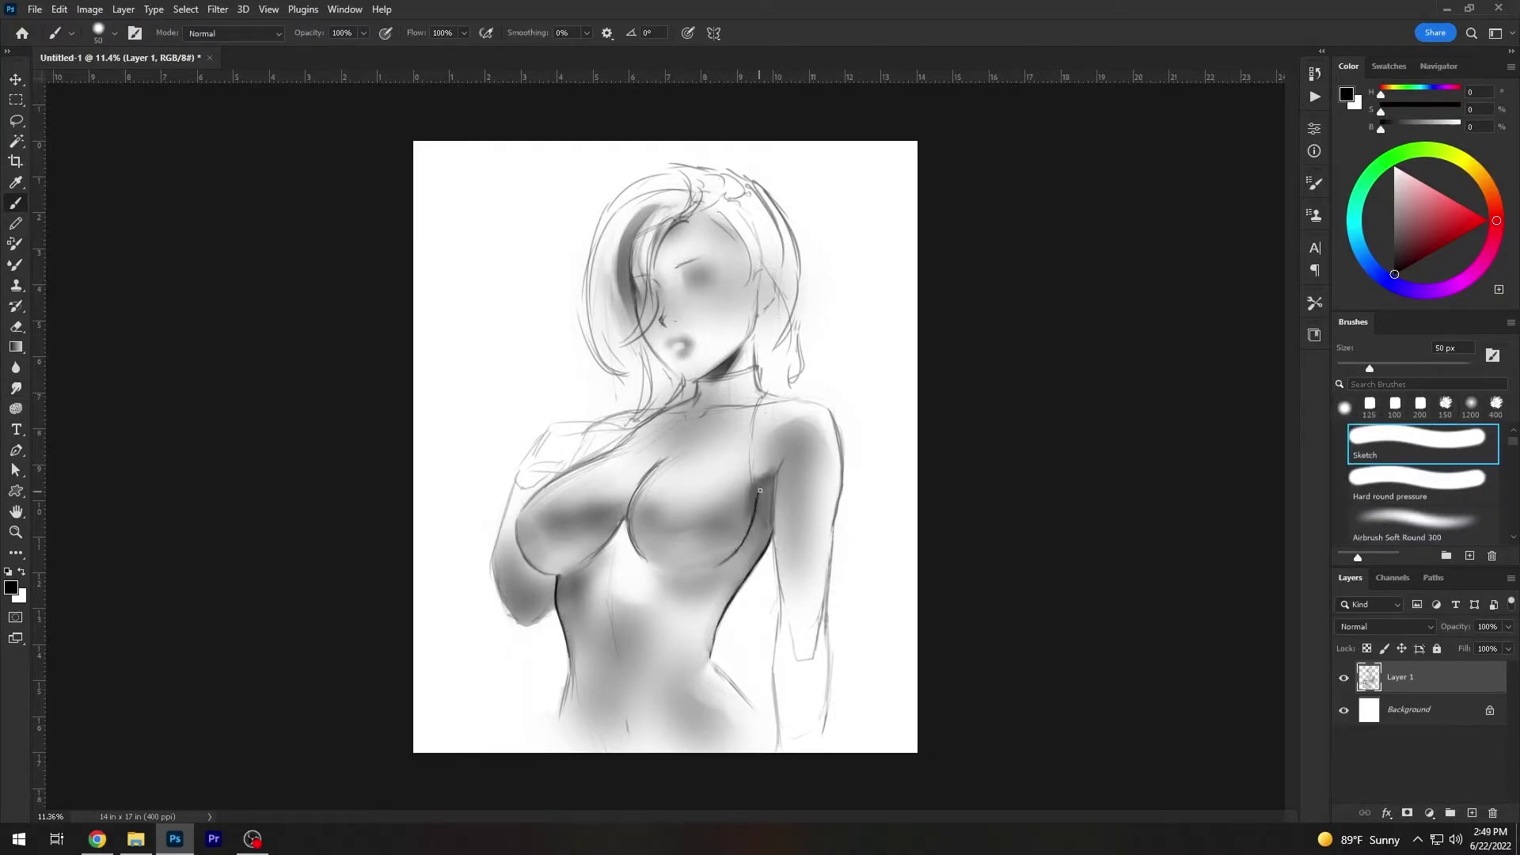
- Clean up the shading edges with smudge, eraser and sketch brush, then zoom in on the face
{"action": "key", "text": "r"}
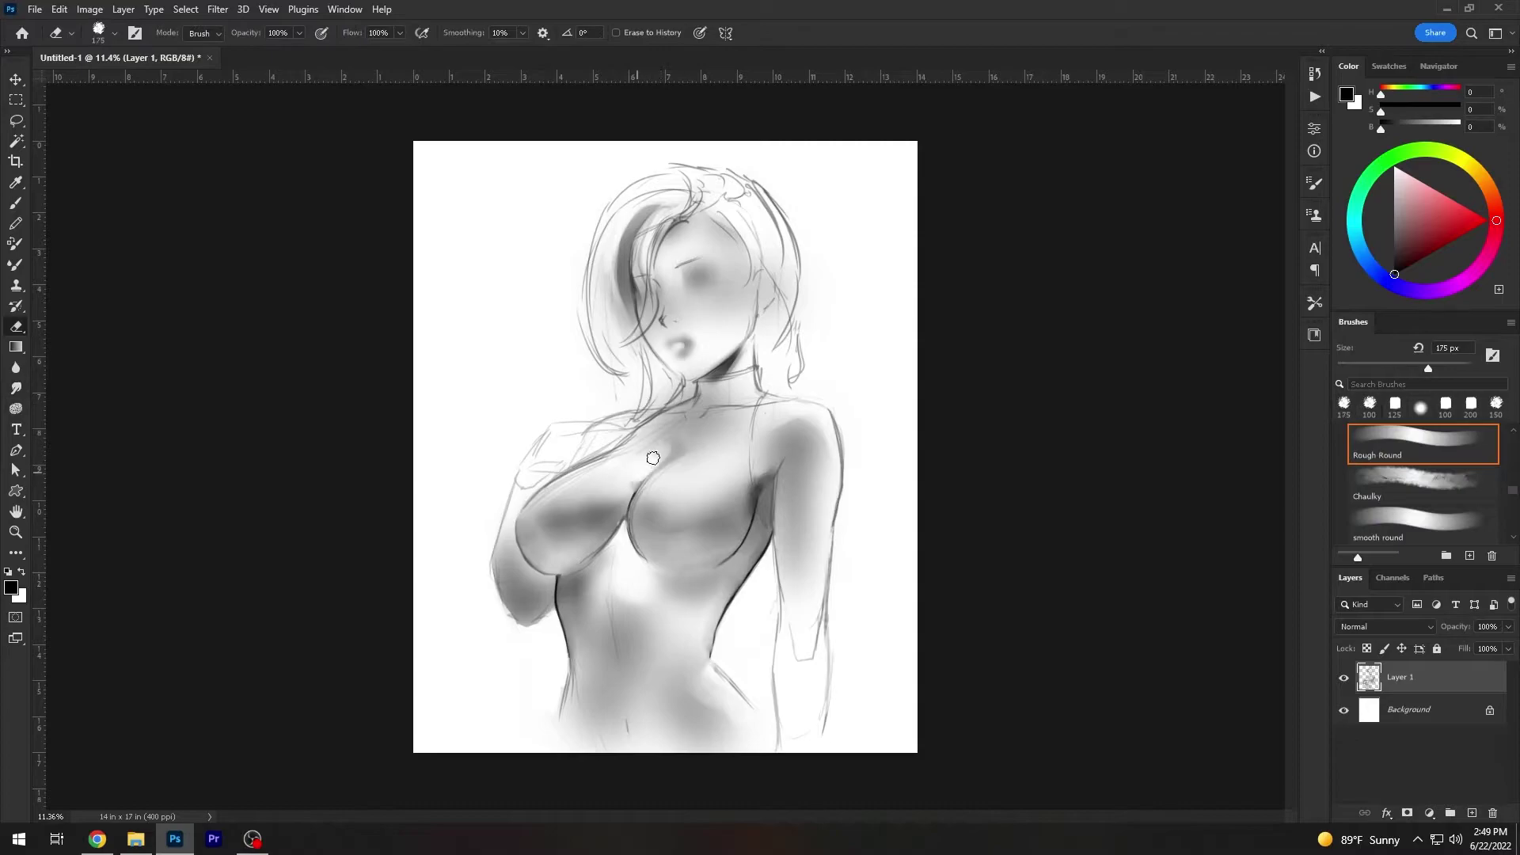
{"action": "key", "text": "b"}
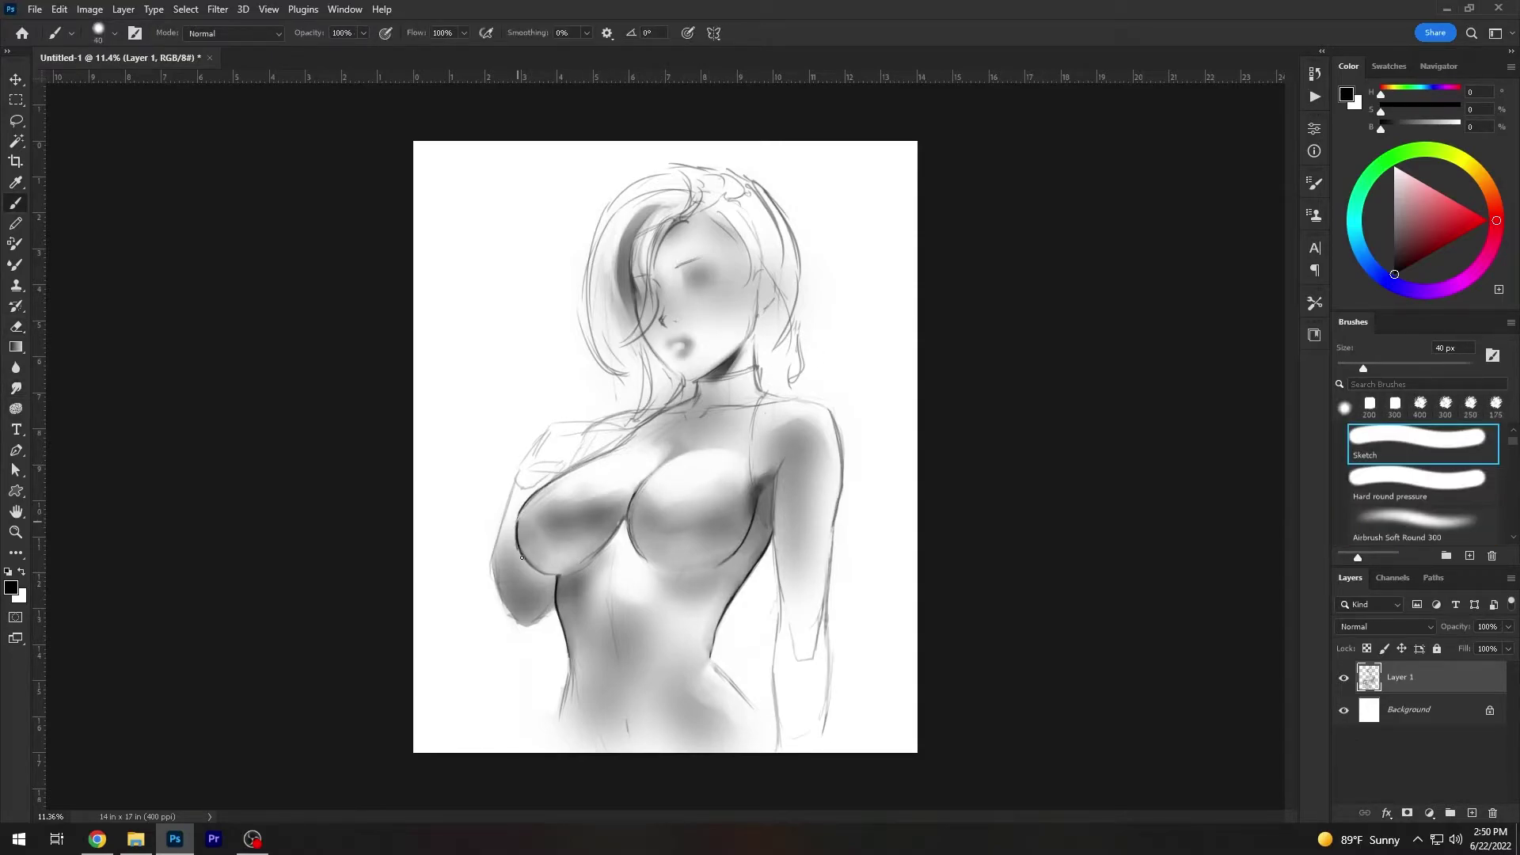
{"action": "key", "text": "e"}
{"action": "key", "text": "b"}
{"action": "key", "text": "e"}
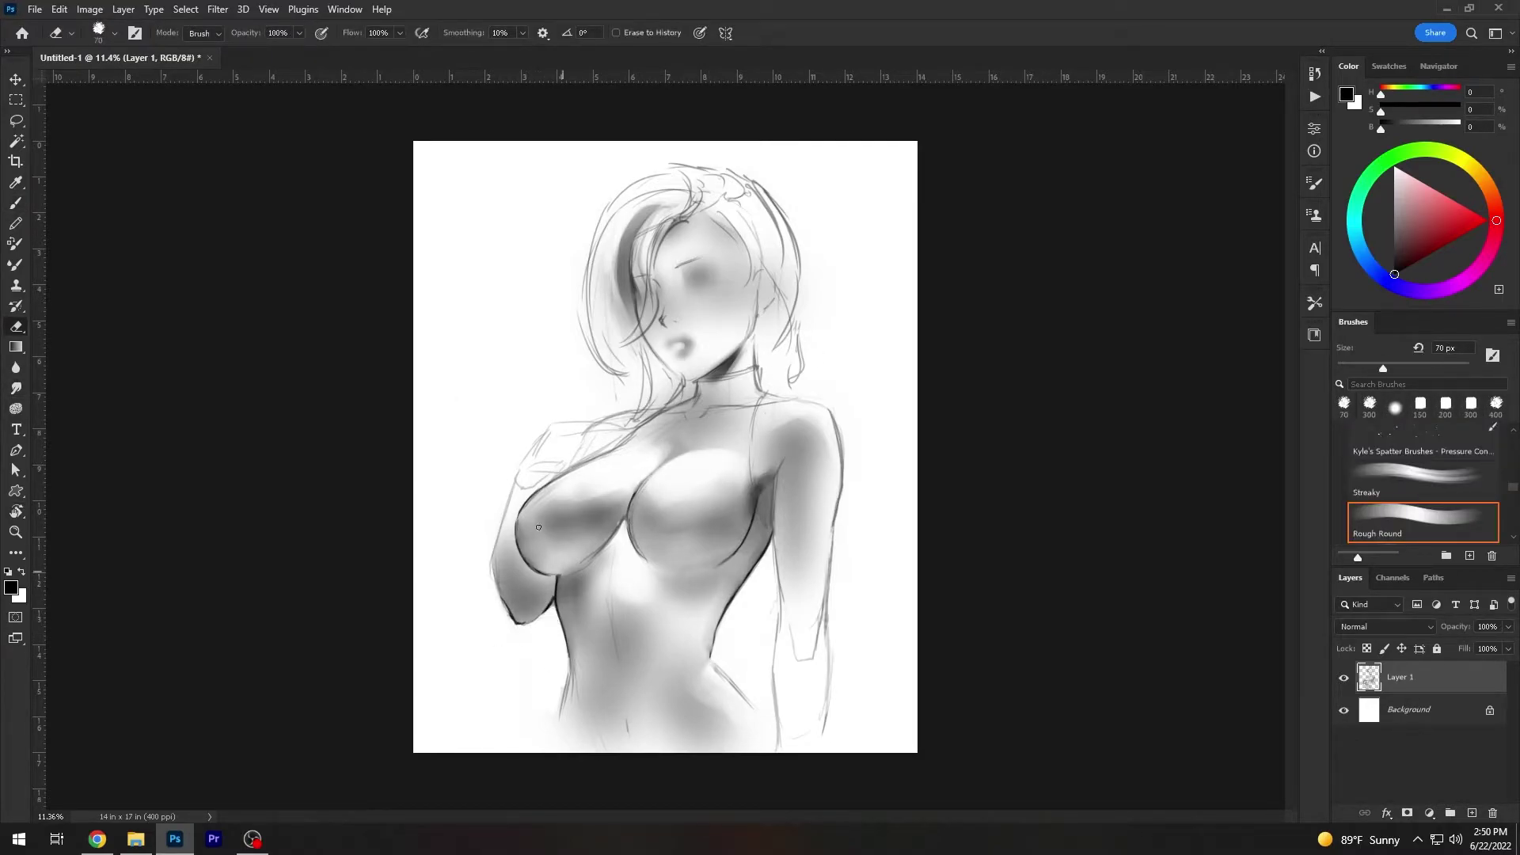
{"action": "key", "text": "b"}
{"action": "scroll", "coordinate": [640, 205], "scroll_direction": "up", "scroll_amount": 3}
- Draw the closed eye's lash line and erase to refine it
{"action": "left_click_drag", "start_coordinate": [708, 328], "coordinate": [774, 304]}
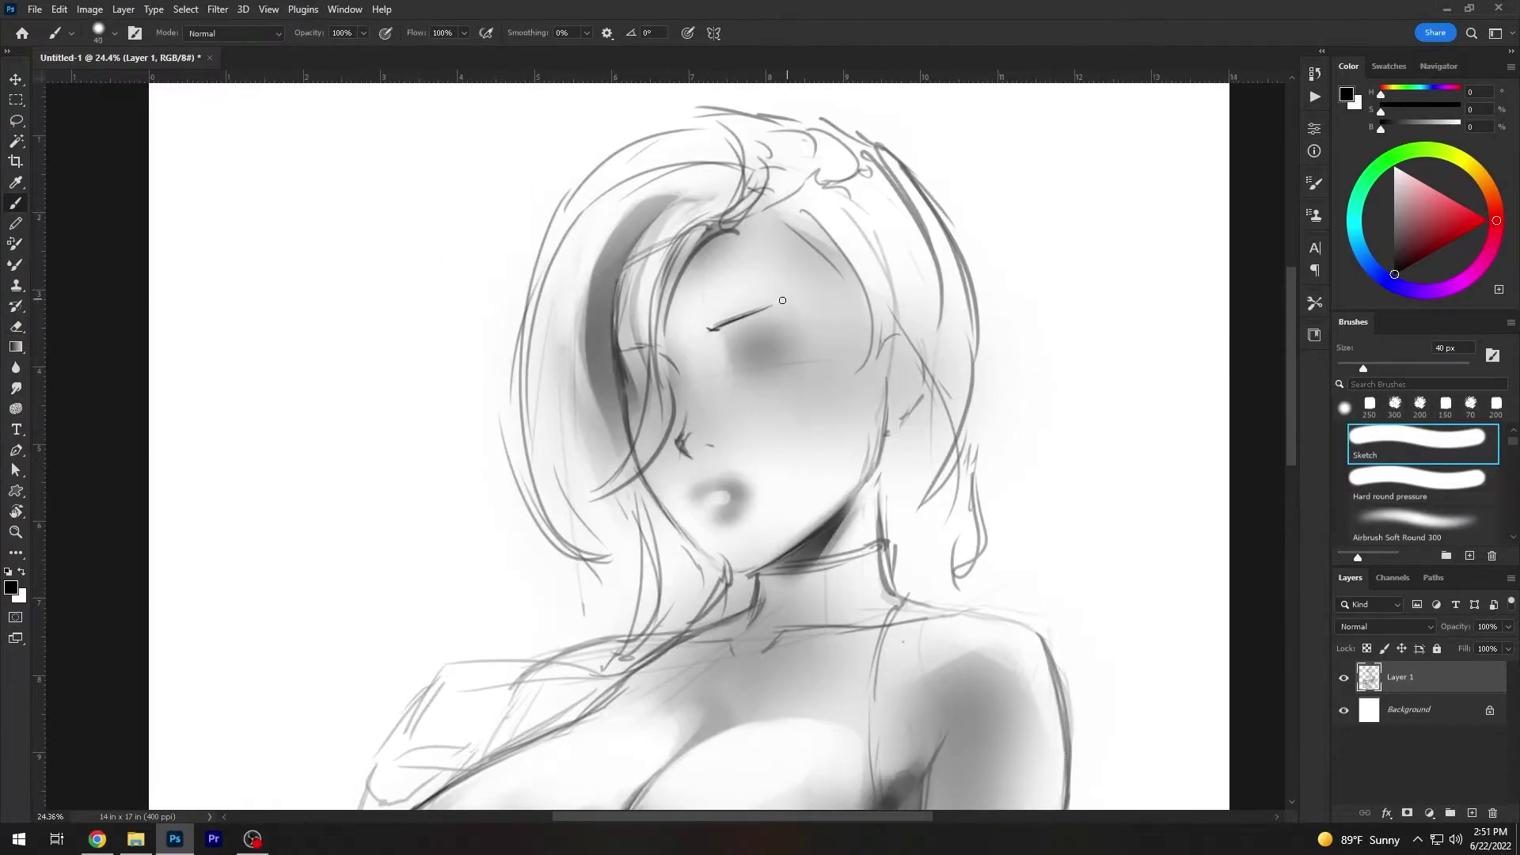
{"action": "key", "text": "e"}
{"action": "key", "text": "b"}
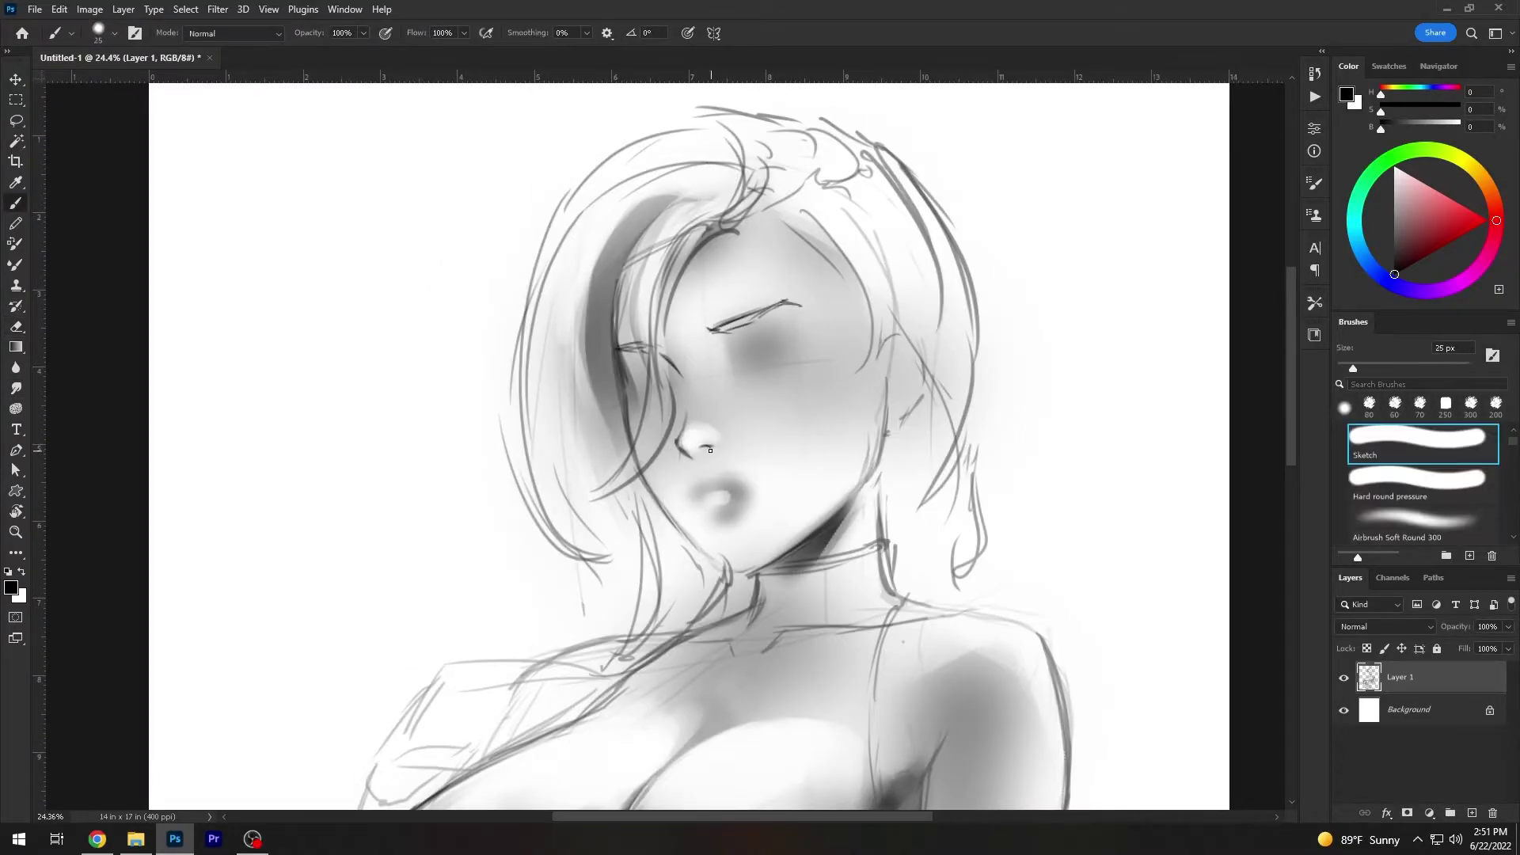
{"action": "key", "text": "e"}
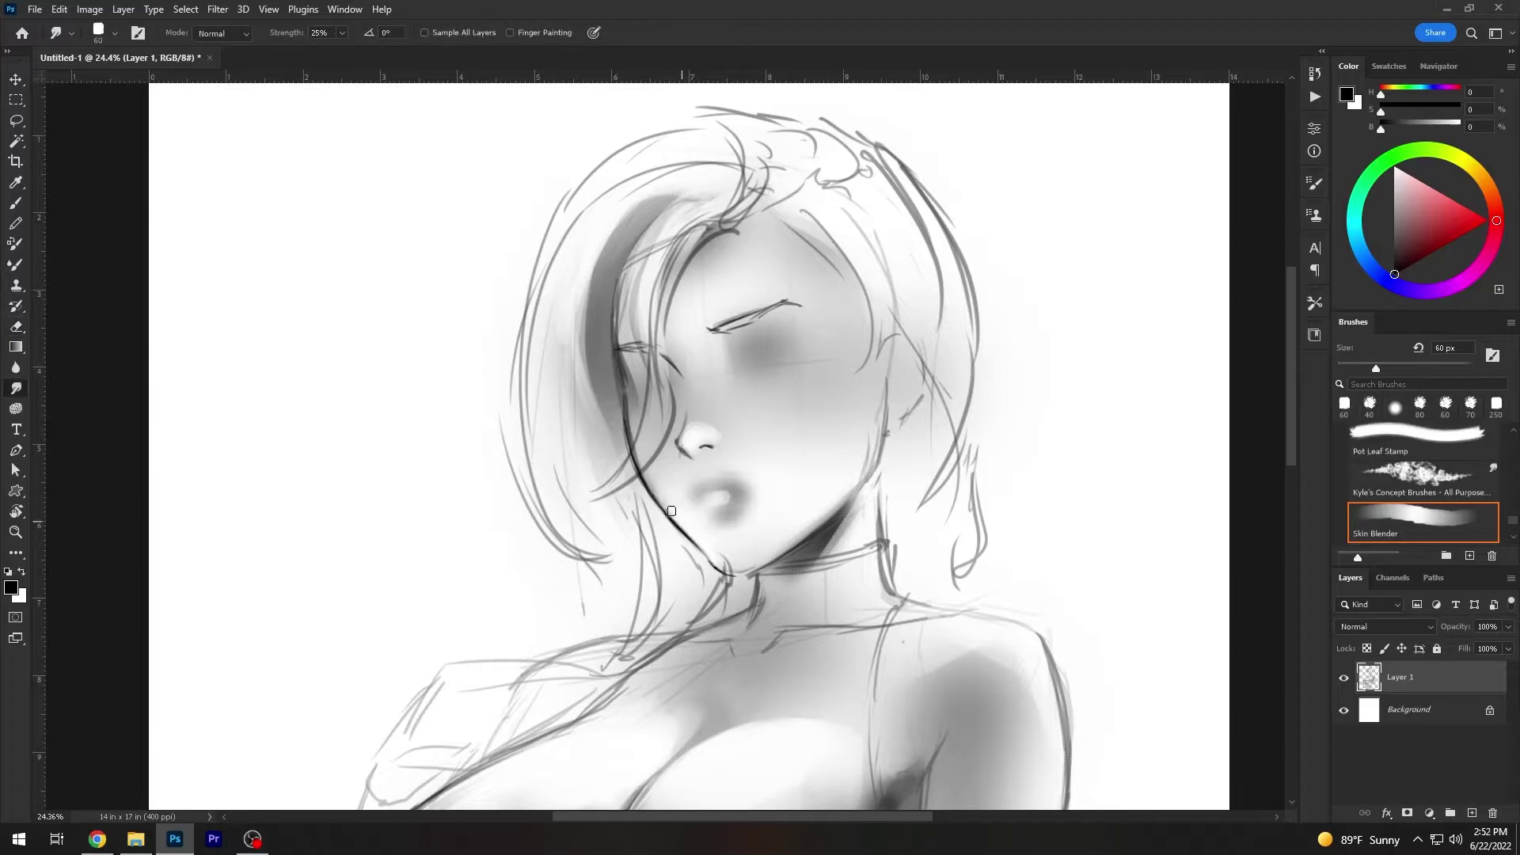
- Reposition the view, set black with a smaller brush, and soften the lip shading
{"action": "left_click_drag", "start_coordinate": [1000, 402], "coordinate": [960, 295]}
{"action": "key", "text": "b"}
{"action": "left_click_drag", "start_coordinate": [827, 317], "coordinate": [771, 419]}
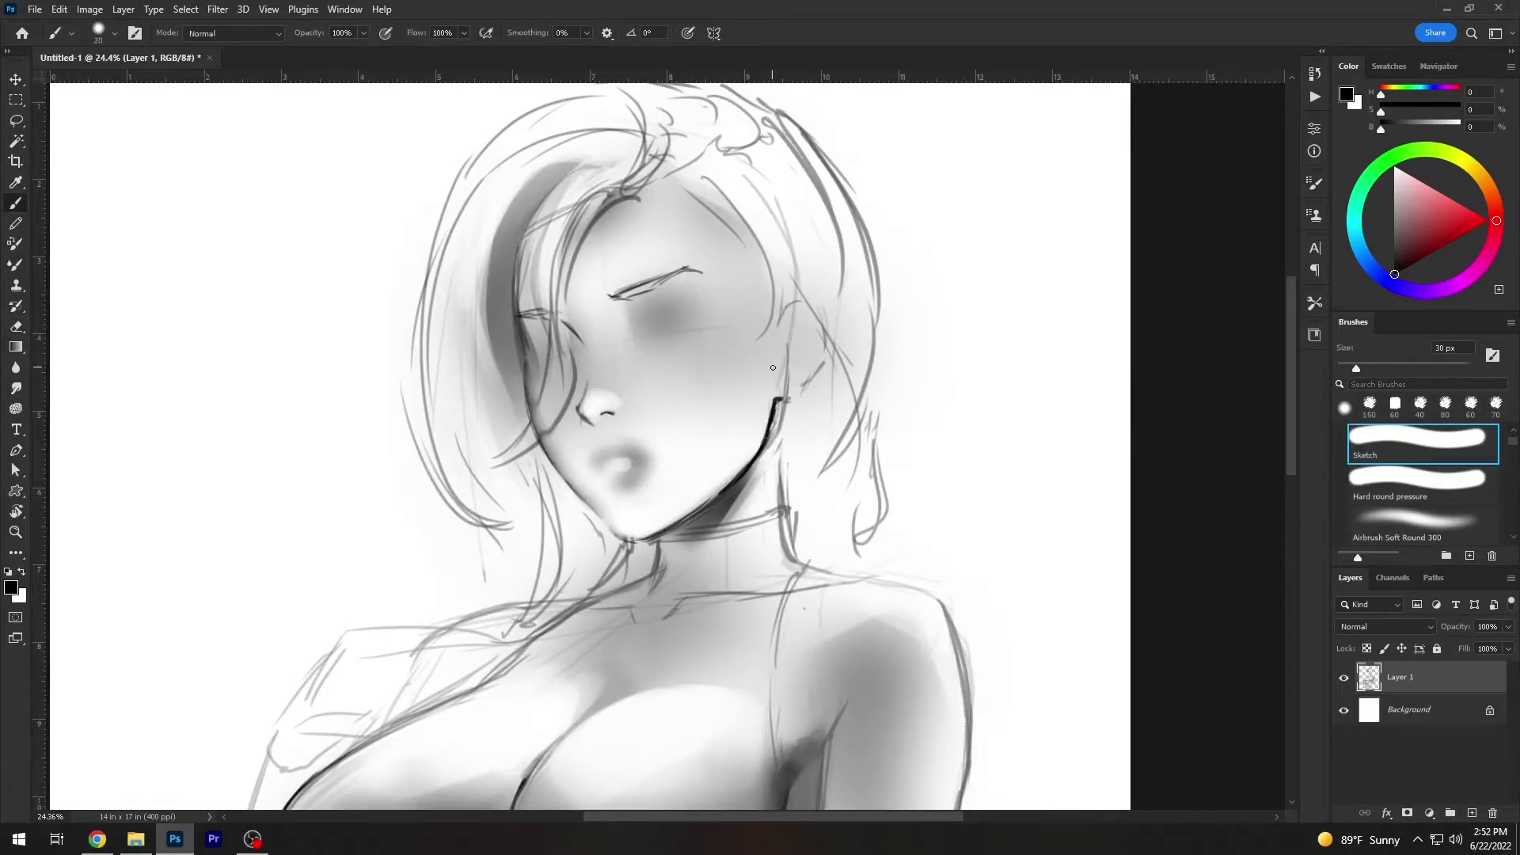
{"action": "key", "text": "d"}
{"action": "key", "text": "bracketleft"}
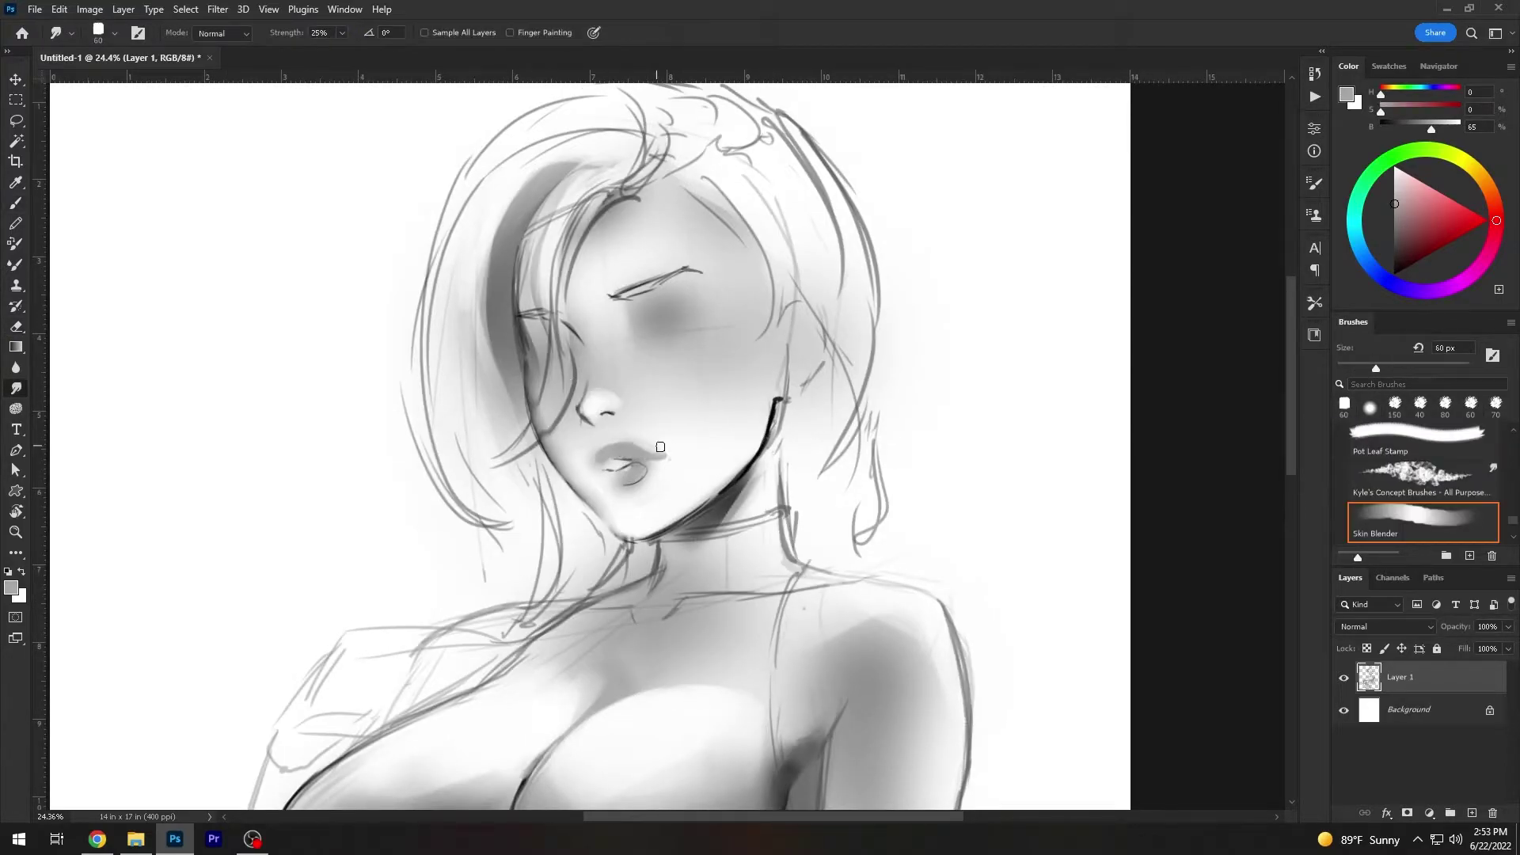
{"action": "key", "text": "ctrl+shift+h"}
{"action": "left_click_drag", "start_coordinate": [876, 291], "coordinate": [793, 223]}
- Flip the canvas back, sample a light grey and paint it over the hair left of the face
{"action": "key", "text": "d"}
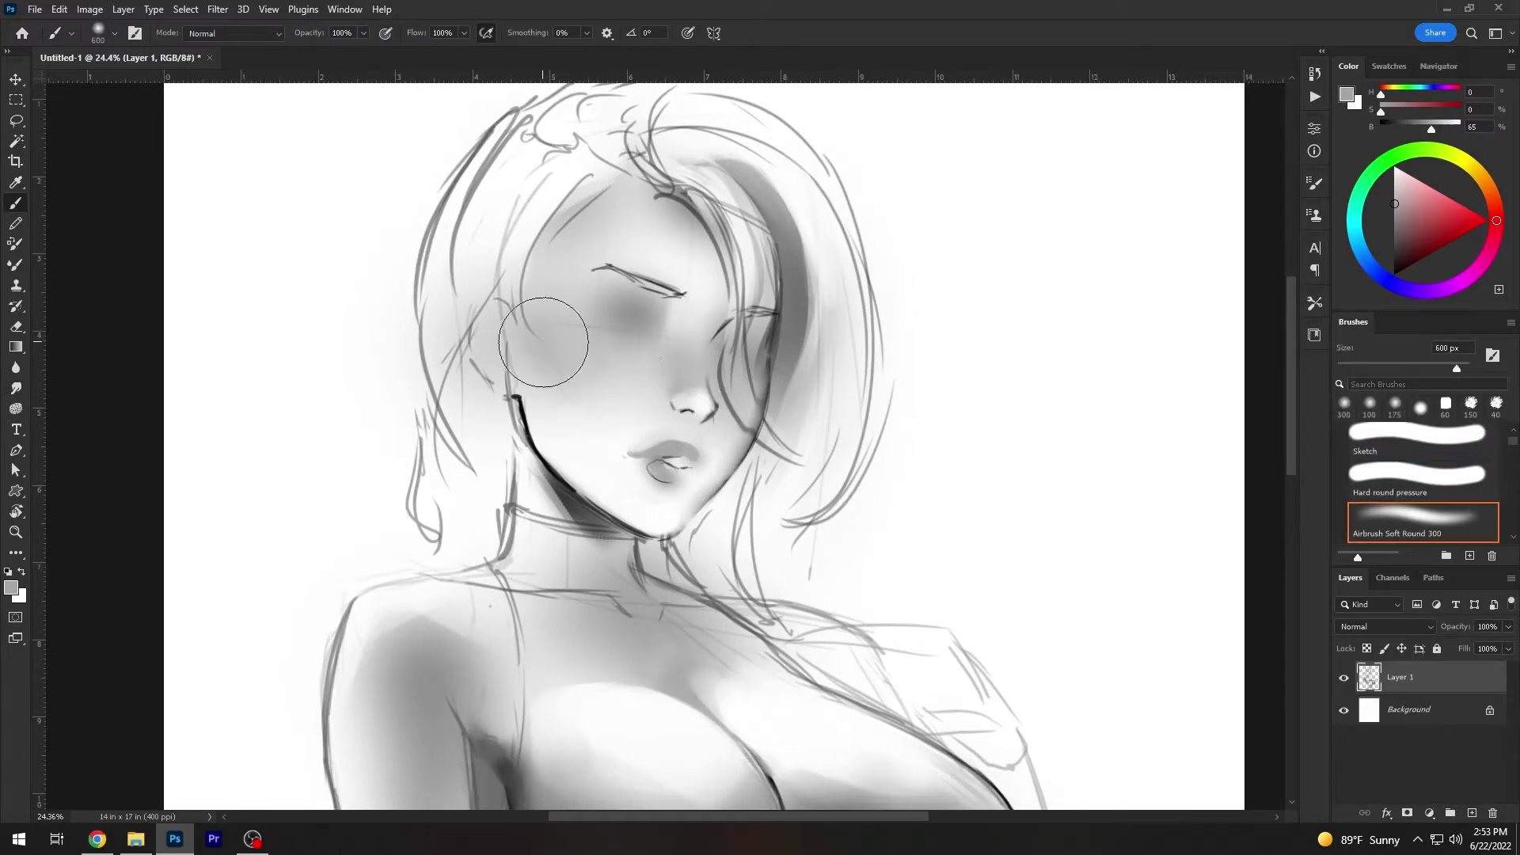
{"action": "key", "text": "bracketright"}
{"action": "key", "text": "bracketright"}
{"action": "key", "text": "bracketright"}
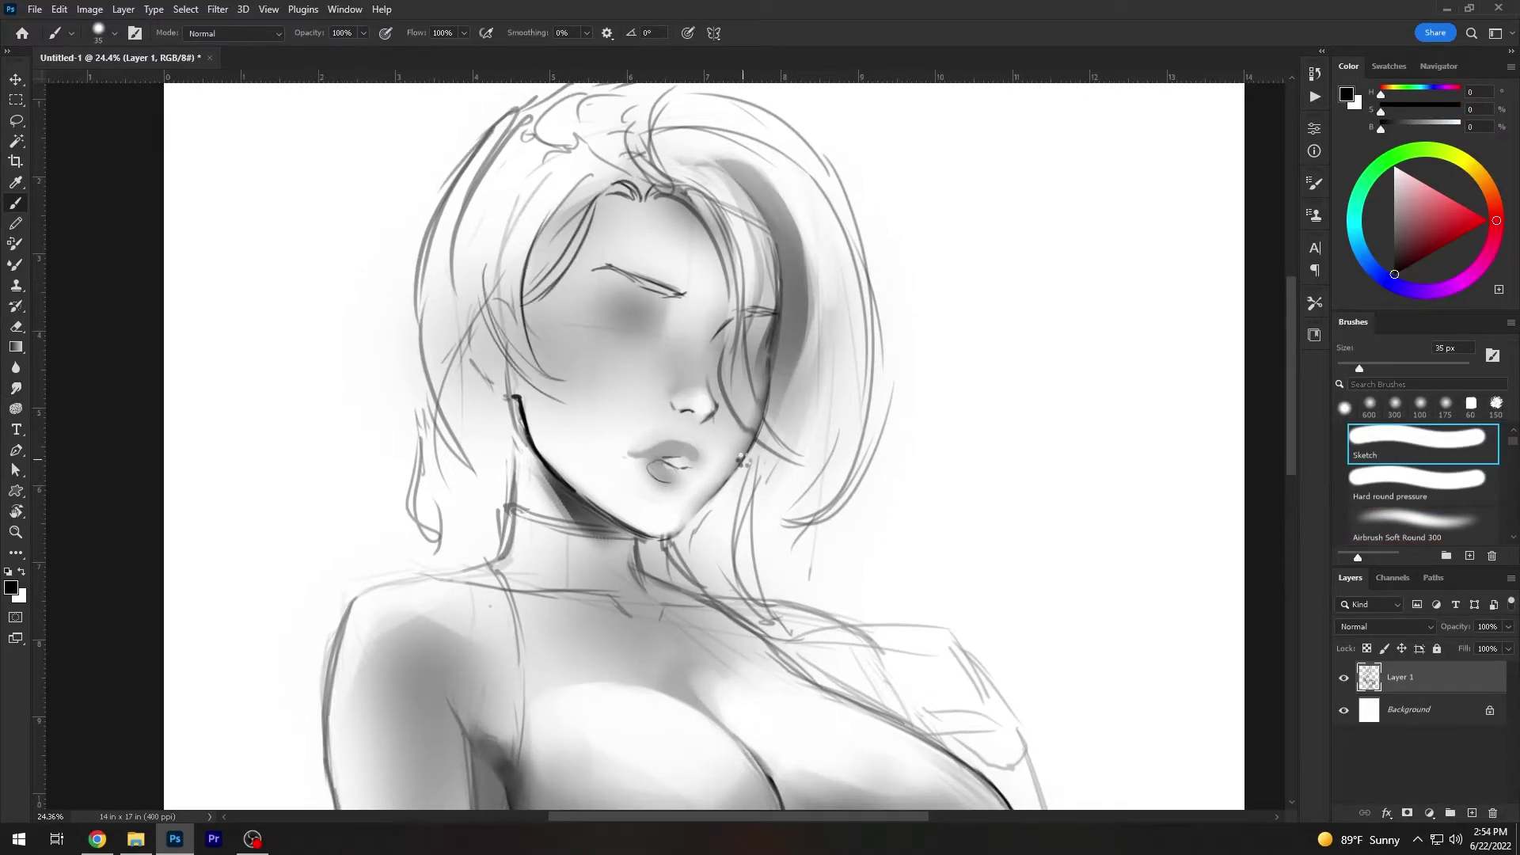
{"action": "key", "text": "ctrl+shift+h"}
{"action": "left_click", "coordinate": [601, 502], "text": "alt"}
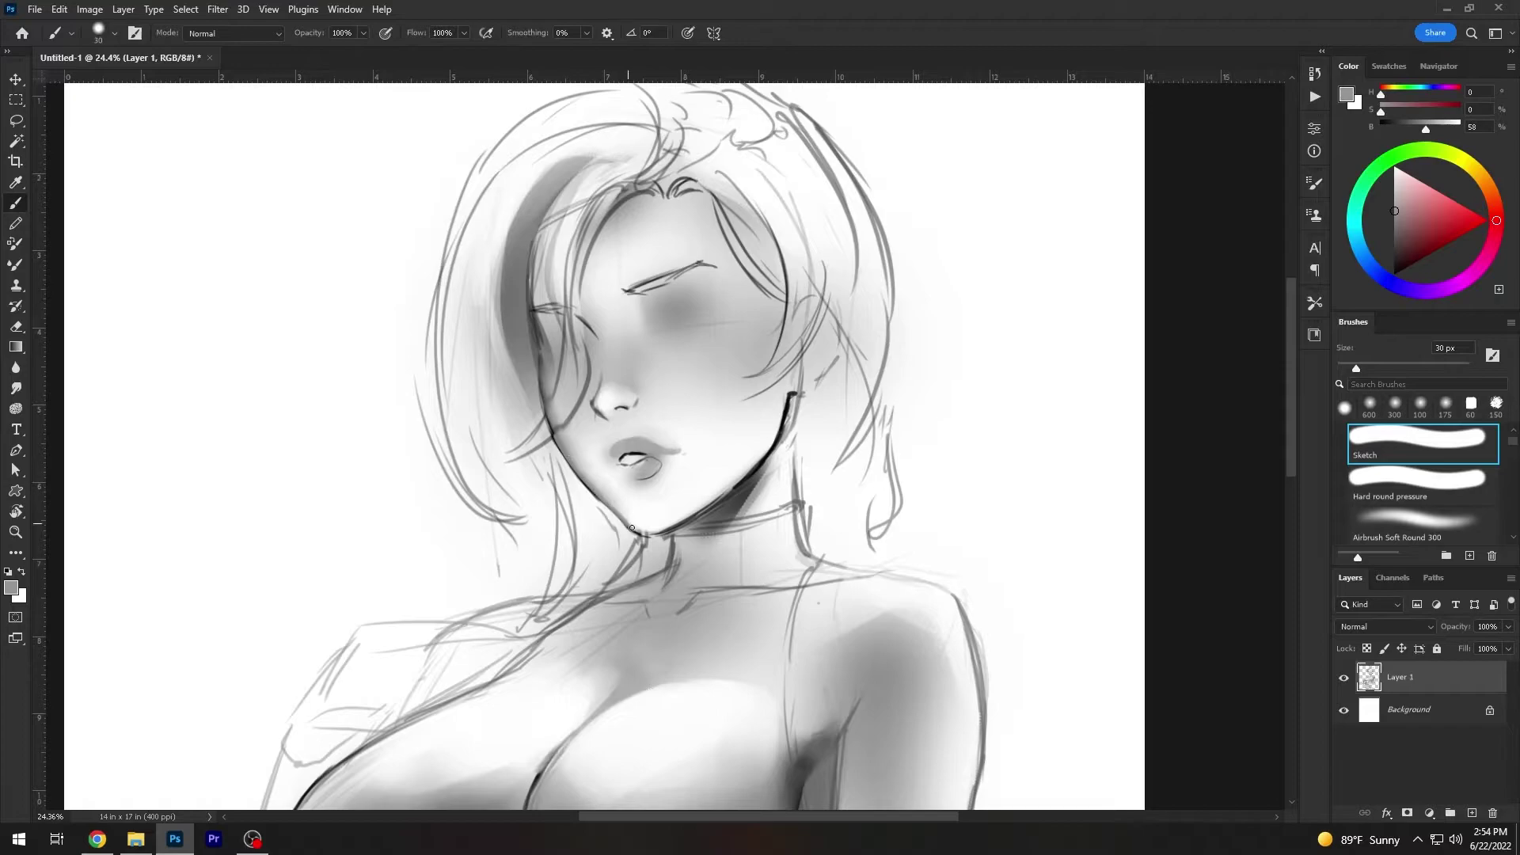
{"action": "key", "text": "bracketright"}
{"action": "key", "text": "bracketright"}
{"action": "key", "text": "bracketright"}
{"action": "mouse_move", "coordinate": [546, 431]}
{"action": "left_mouse_down"}
{"action": "mouse_move", "coordinate": [581, 237]}
{"action": "mouse_move", "coordinate": [610, 182]}
{"action": "left_mouse_up"}
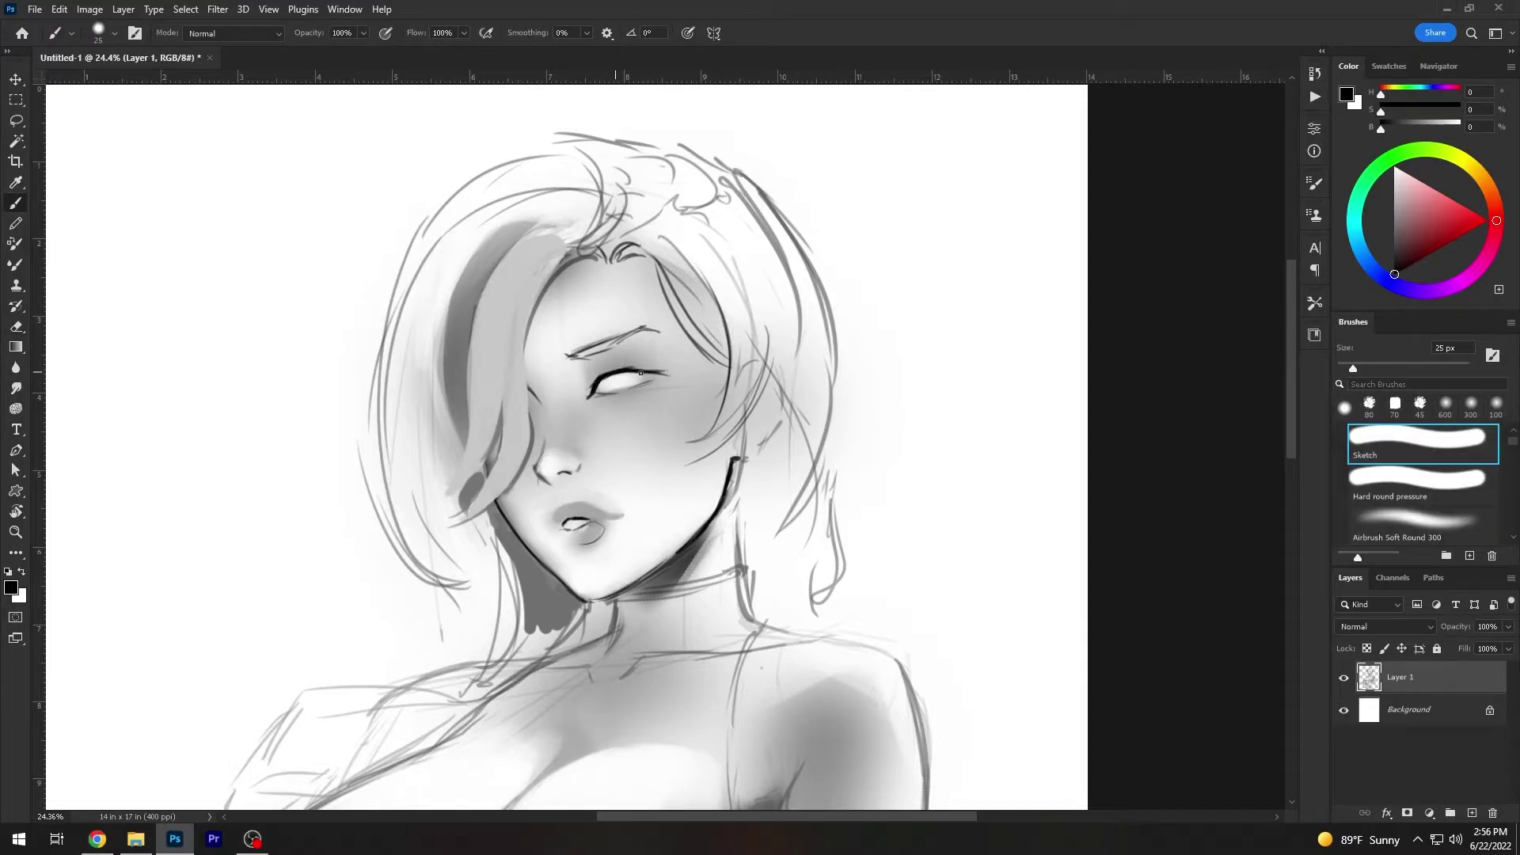
- Shade the eye corner in grey and blend it by alternating brush and smudge
{"action": "key", "text": "r"}
{"action": "key", "text": "b"}
{"action": "mouse_move", "coordinate": [625, 380]}
{"action": "left_mouse_down"}
{"action": "mouse_move", "coordinate": [653, 392]}
{"action": "mouse_move", "coordinate": [463, 318]}
{"action": "mouse_move", "coordinate": [424, 411]}
{"action": "mouse_move", "coordinate": [499, 397]}
{"action": "left_mouse_up"}
{"action": "key", "text": "r"}
{"action": "key", "text": "b"}
{"action": "key", "text": "r"}
{"action": "key", "text": "b"}
{"action": "key", "text": "bracketleft"}
{"action": "left_click", "coordinate": [432, 475], "text": "alt"}
{"action": "key", "text": "d"}
- Mirror the canvas to check the eye while sampling dark and light greys for liner and lashes
{"action": "key", "text": "ctrl+shift+h"}
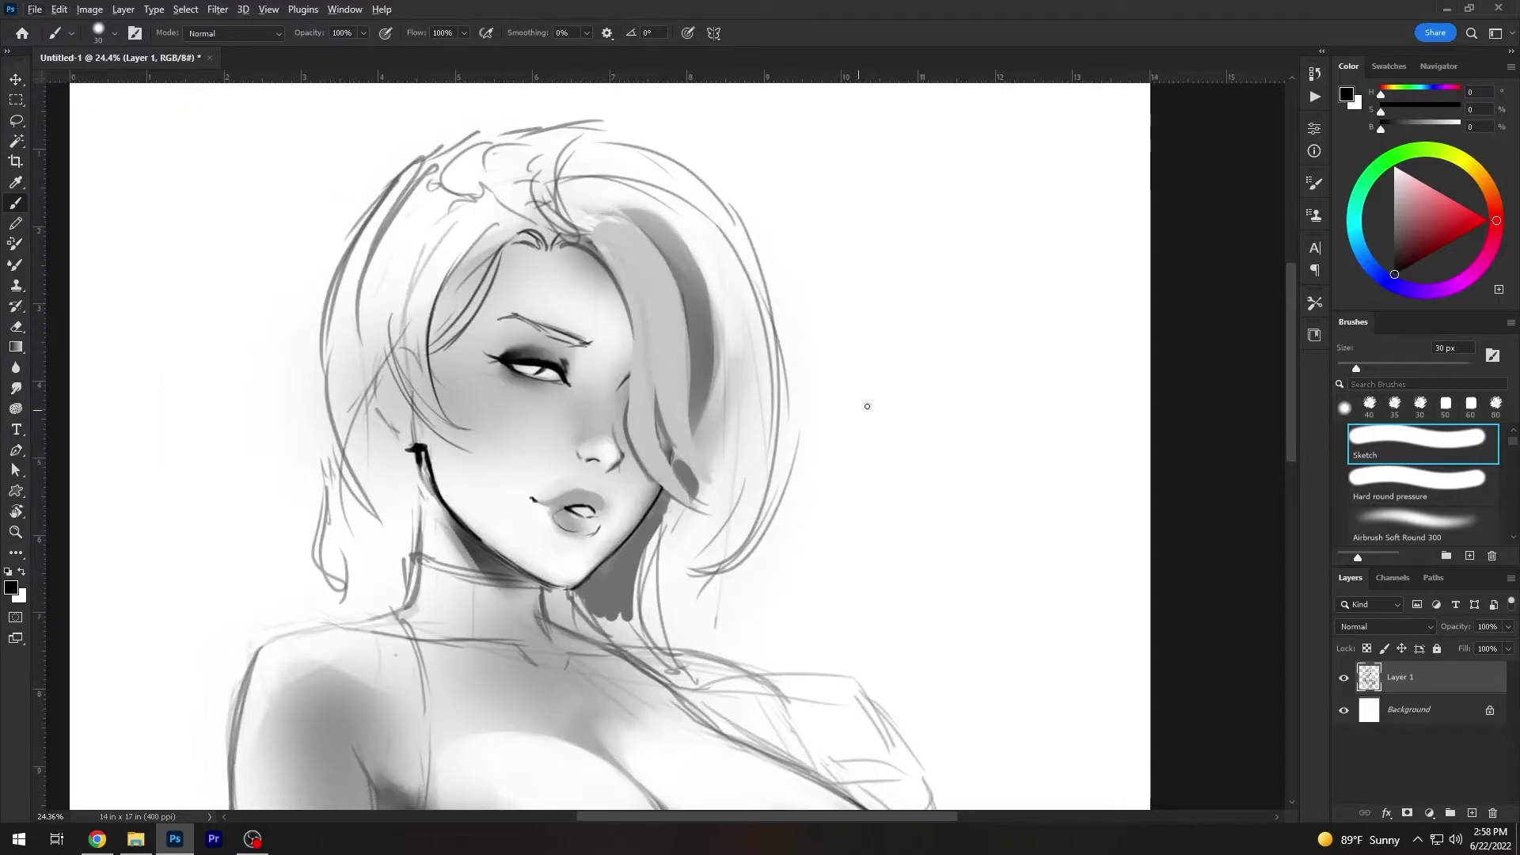
{"action": "key", "text": "bracketleft"}
{"action": "left_click", "coordinate": [667, 430], "text": "alt"}
{"action": "left_click", "coordinate": [670, 346], "text": "alt"}
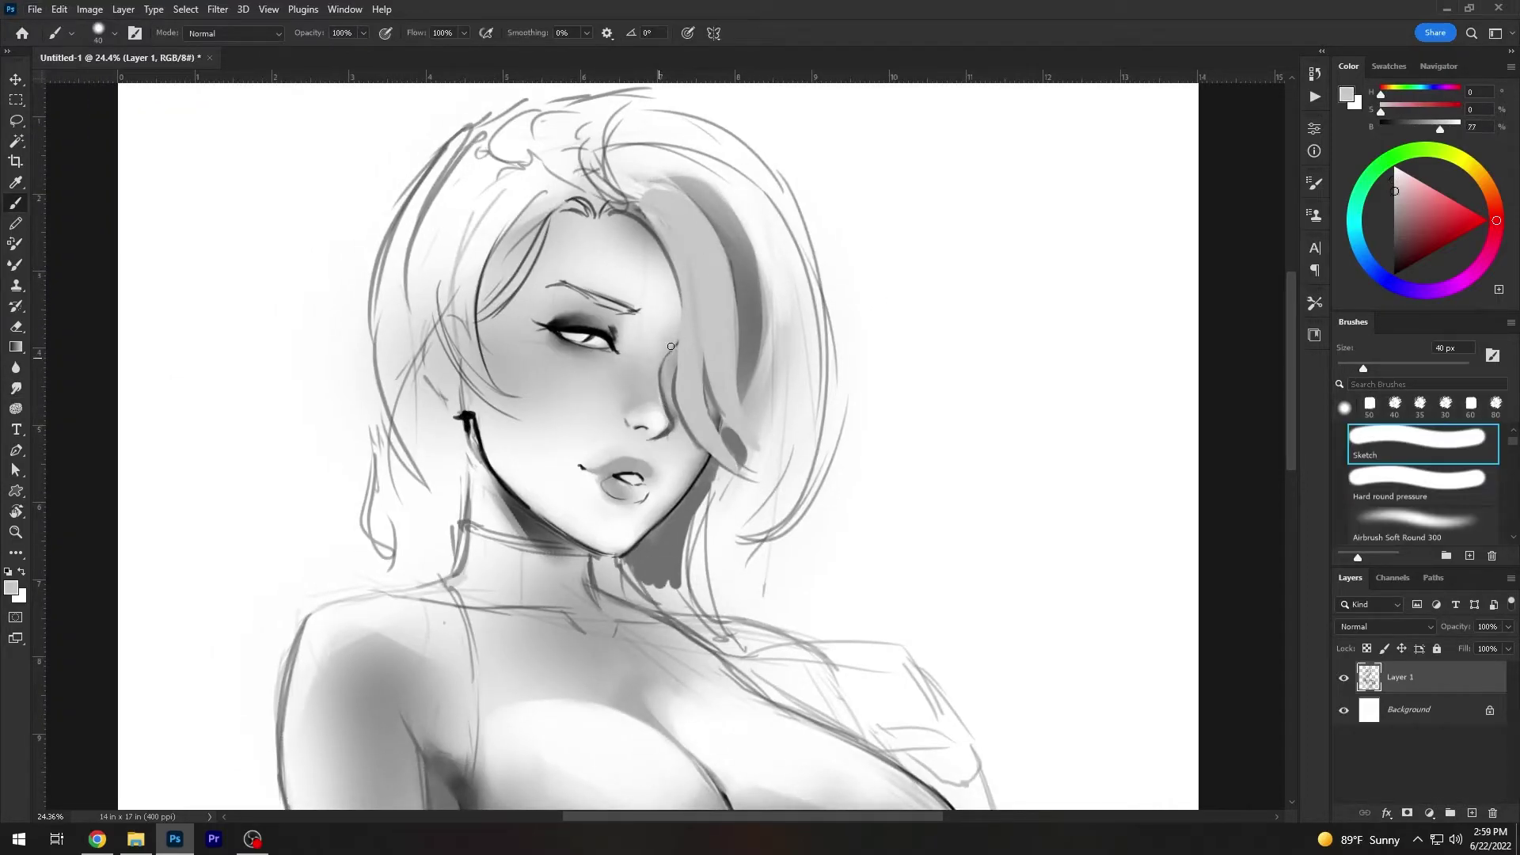
{"action": "key", "text": "ctrl+shift+h"}
{"action": "key", "text": "bracketleft"}
{"action": "left_click", "coordinate": [596, 465], "text": "alt"}
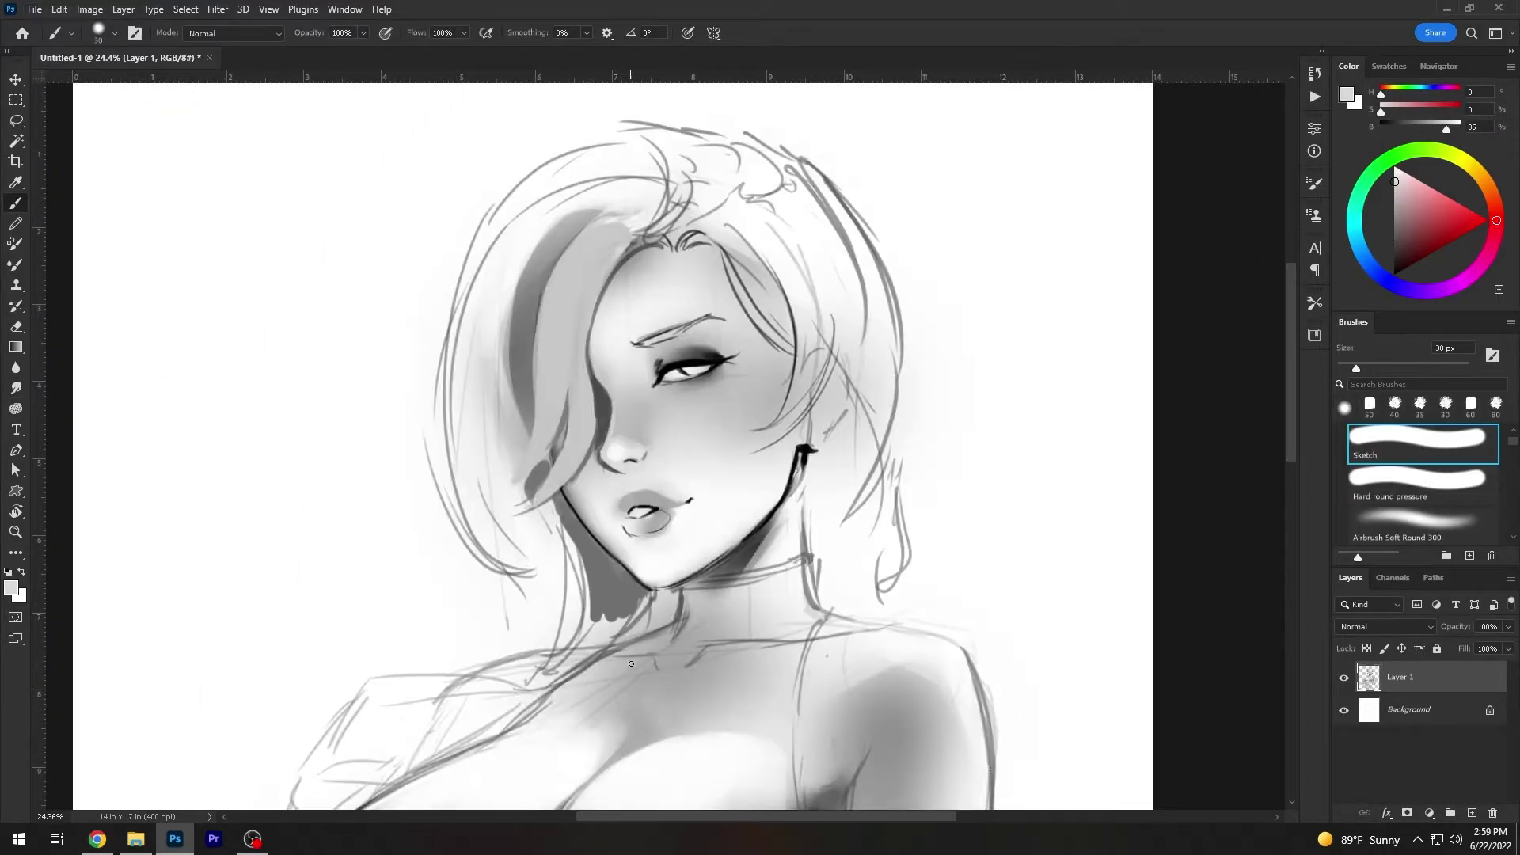
{"action": "left_click", "coordinate": [708, 407], "text": "alt"}
{"action": "key", "text": "bracketright"}
{"action": "left_click_drag", "start_coordinate": [620, 514], "coordinate": [636, 395]}
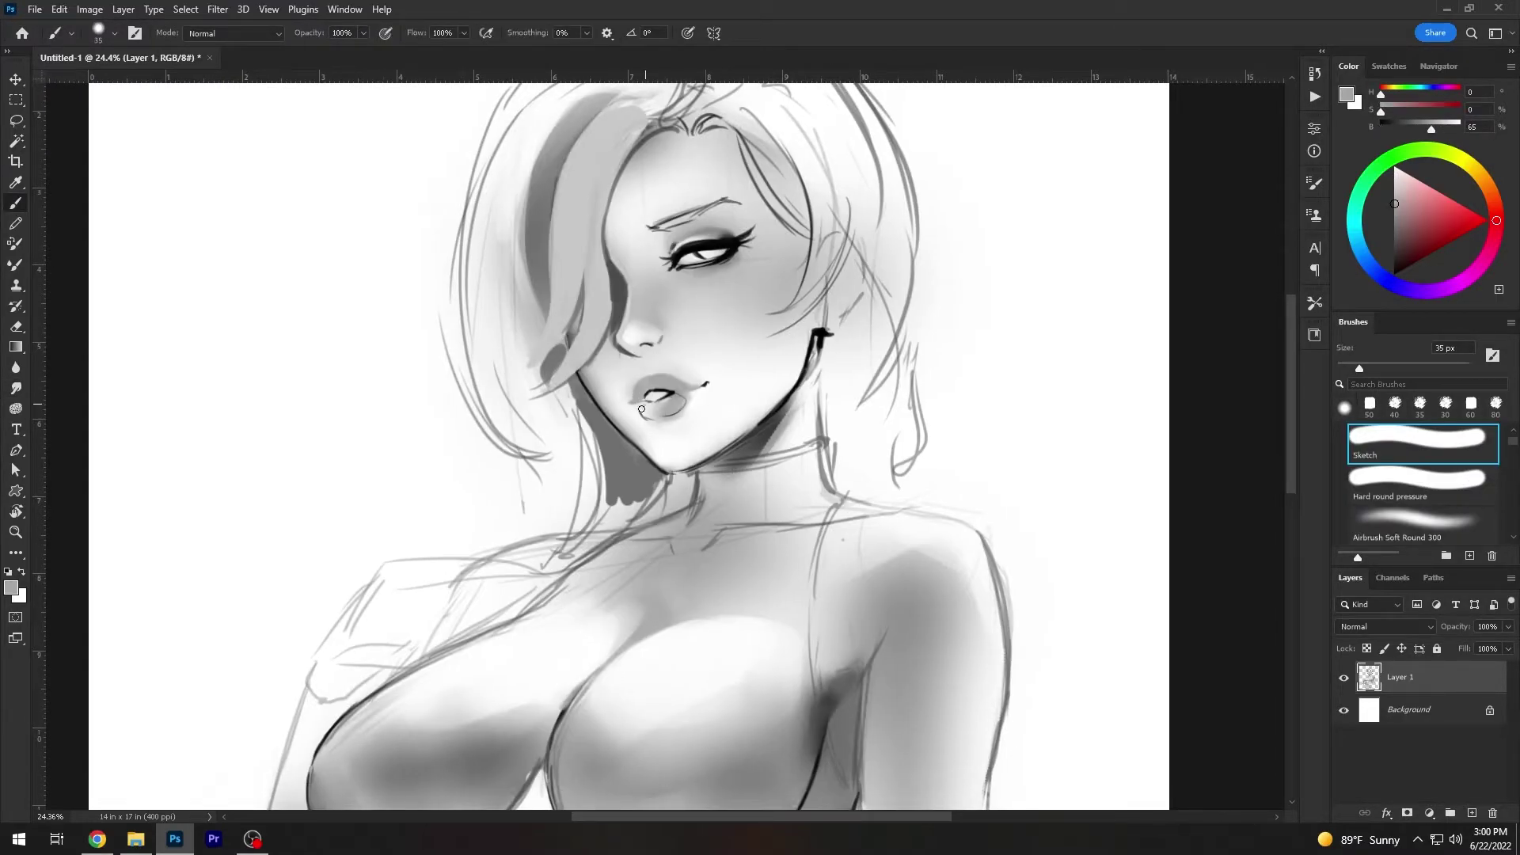
- Airbrush darker grey shading under the nose using sampled skin tones
{"action": "key", "text": "period"}
{"action": "key", "text": "d"}
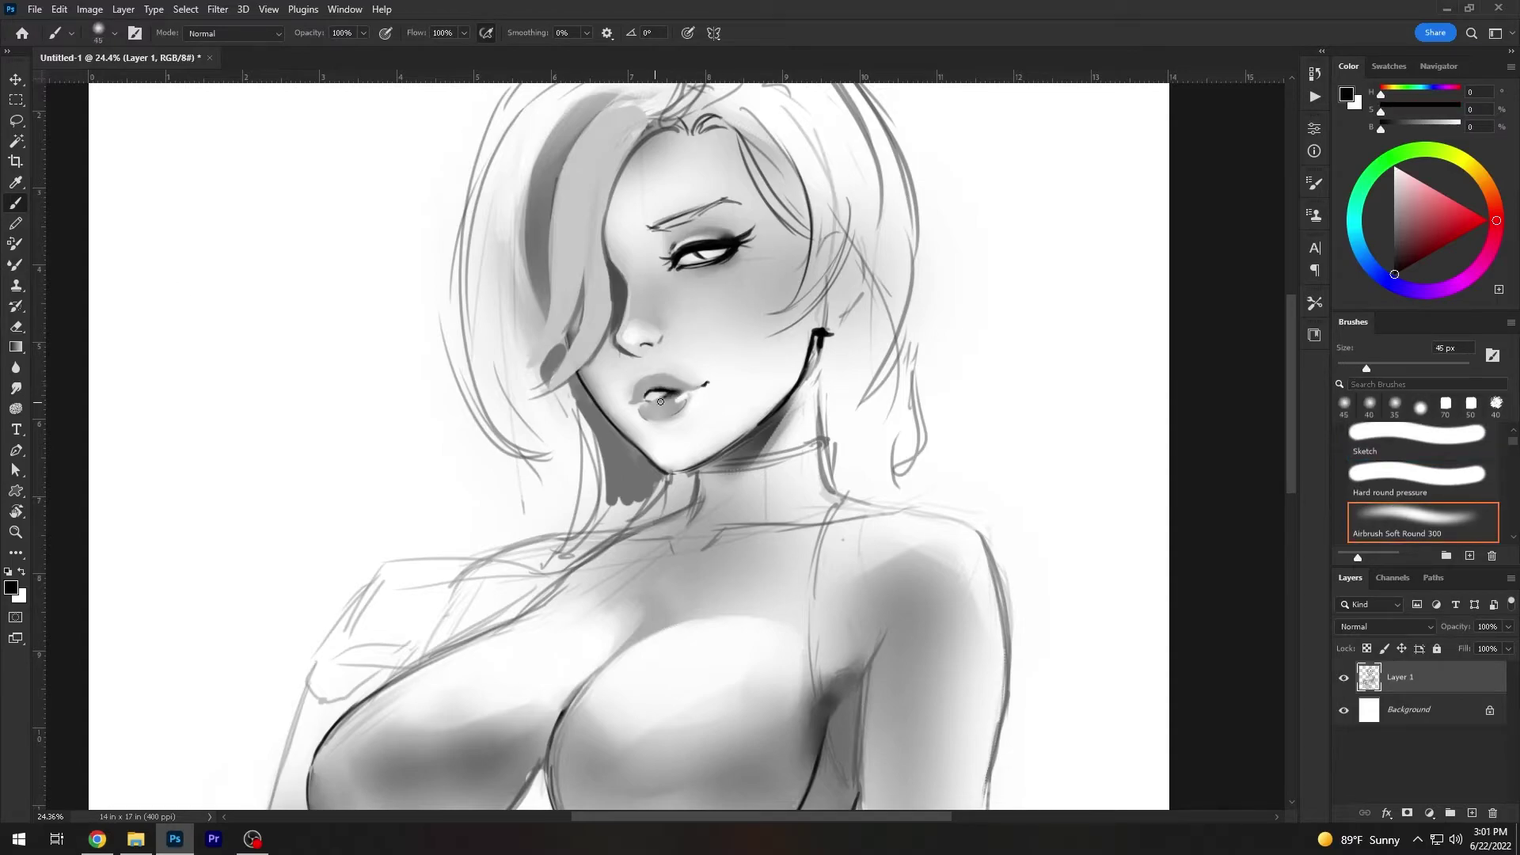
{"action": "key", "text": "comma"}
{"action": "left_click", "coordinate": [661, 402], "text": "alt"}
{"action": "key", "text": "bracketleft"}
{"action": "key", "text": "bracketleft"}
{"action": "left_click", "coordinate": [649, 288], "text": "alt"}
{"action": "left_click_drag", "start_coordinate": [647, 350], "coordinate": [554, 436]}
{"action": "key", "text": "comma"}
{"action": "left_click", "coordinate": [646, 268], "text": "alt"}
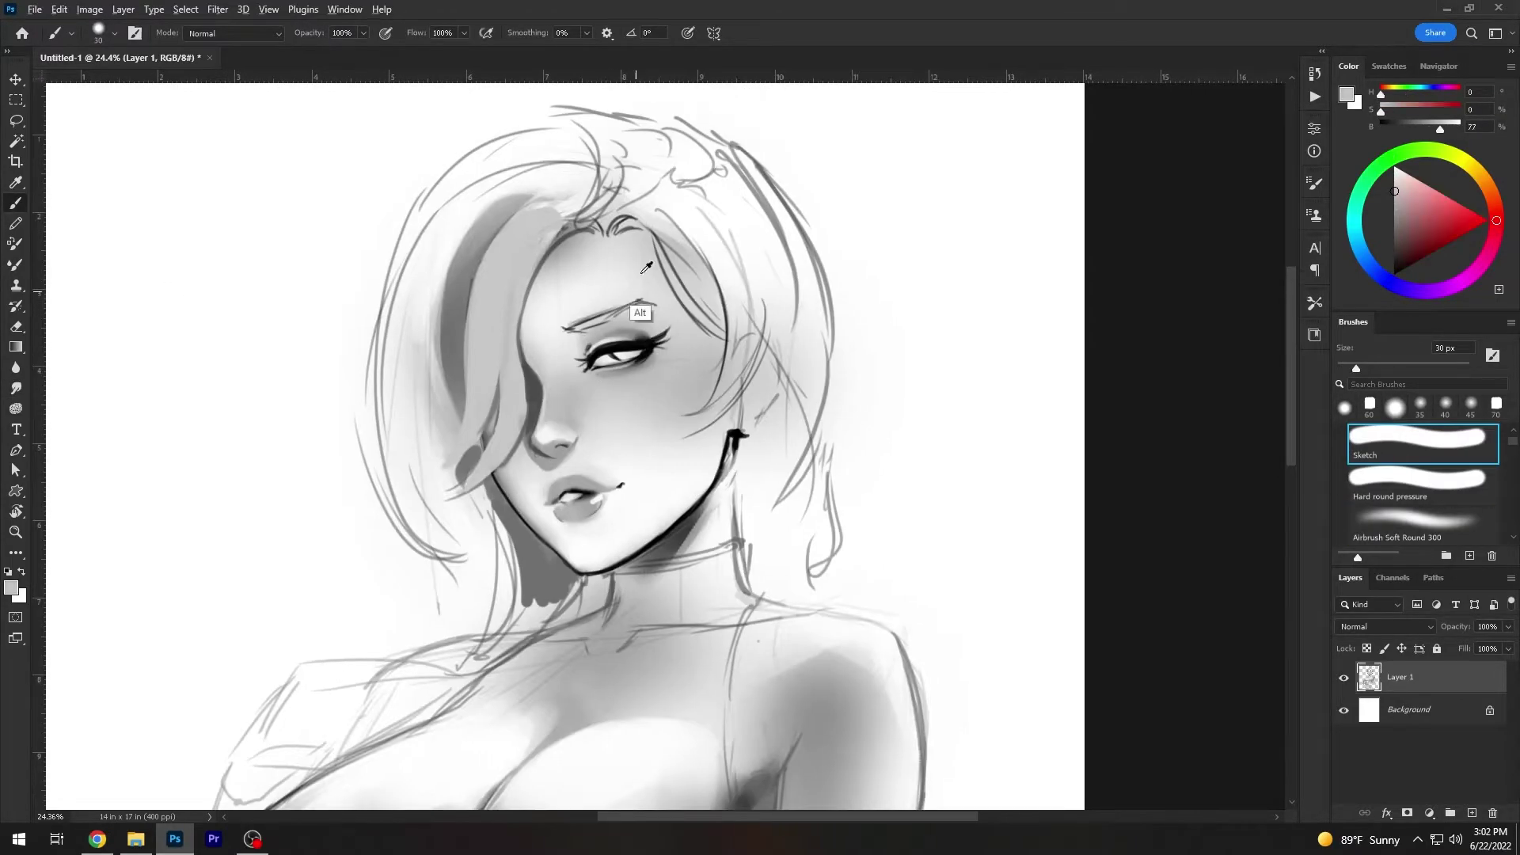
{"action": "key", "text": "bracketright"}
{"action": "key", "text": "bracketright"}
- Sample darker face tones and dot a near-black mole below the lip
{"action": "left_click_drag", "start_coordinate": [604, 456], "coordinate": [683, 353]}
{"action": "key", "text": "bracketright"}
{"action": "left_click", "coordinate": [684, 353], "text": "alt"}
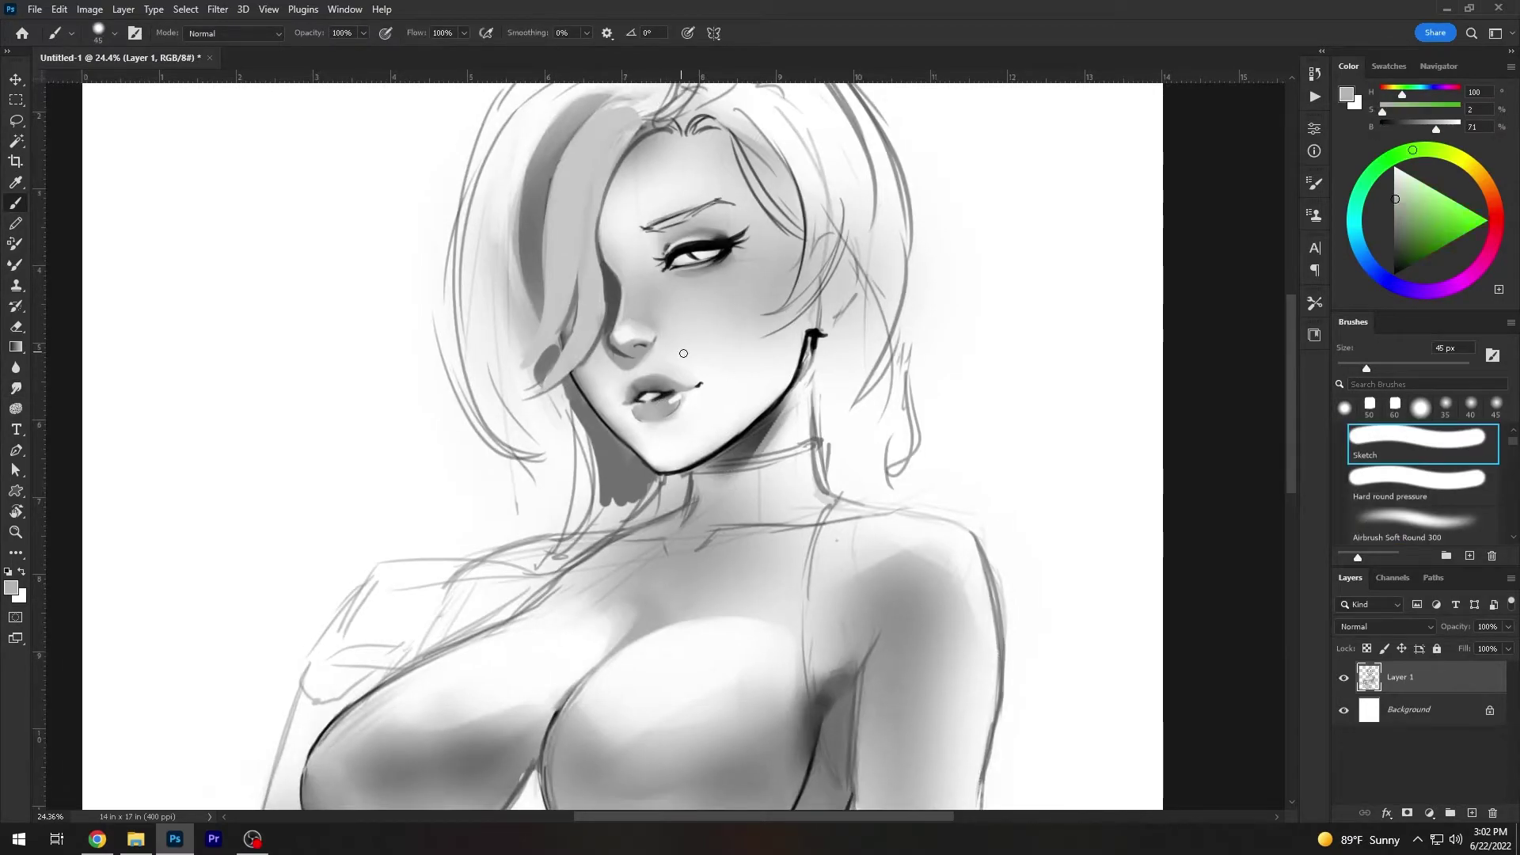
{"action": "left_click", "coordinate": [655, 405], "text": "alt"}
{"action": "left_click_drag", "start_coordinate": [654, 405], "coordinate": [583, 491]}
{"action": "key", "text": "bracketright"}
{"action": "key", "text": "bracketright"}
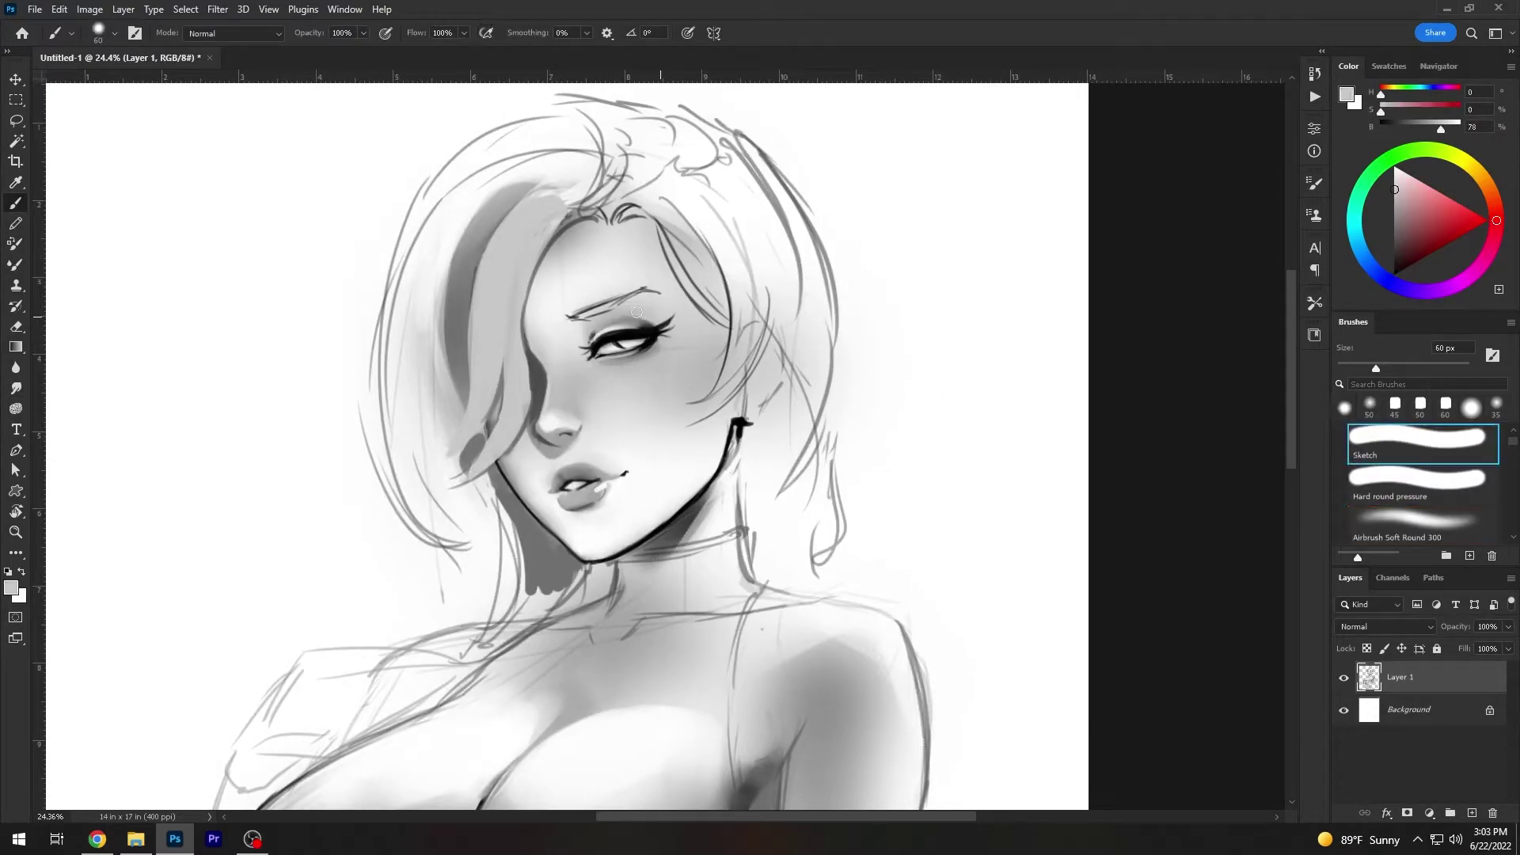
{"action": "left_click", "coordinate": [593, 325], "text": "alt"}
{"action": "left_click", "coordinate": [569, 316], "text": "alt"}
{"action": "left_click", "coordinate": [619, 503]}
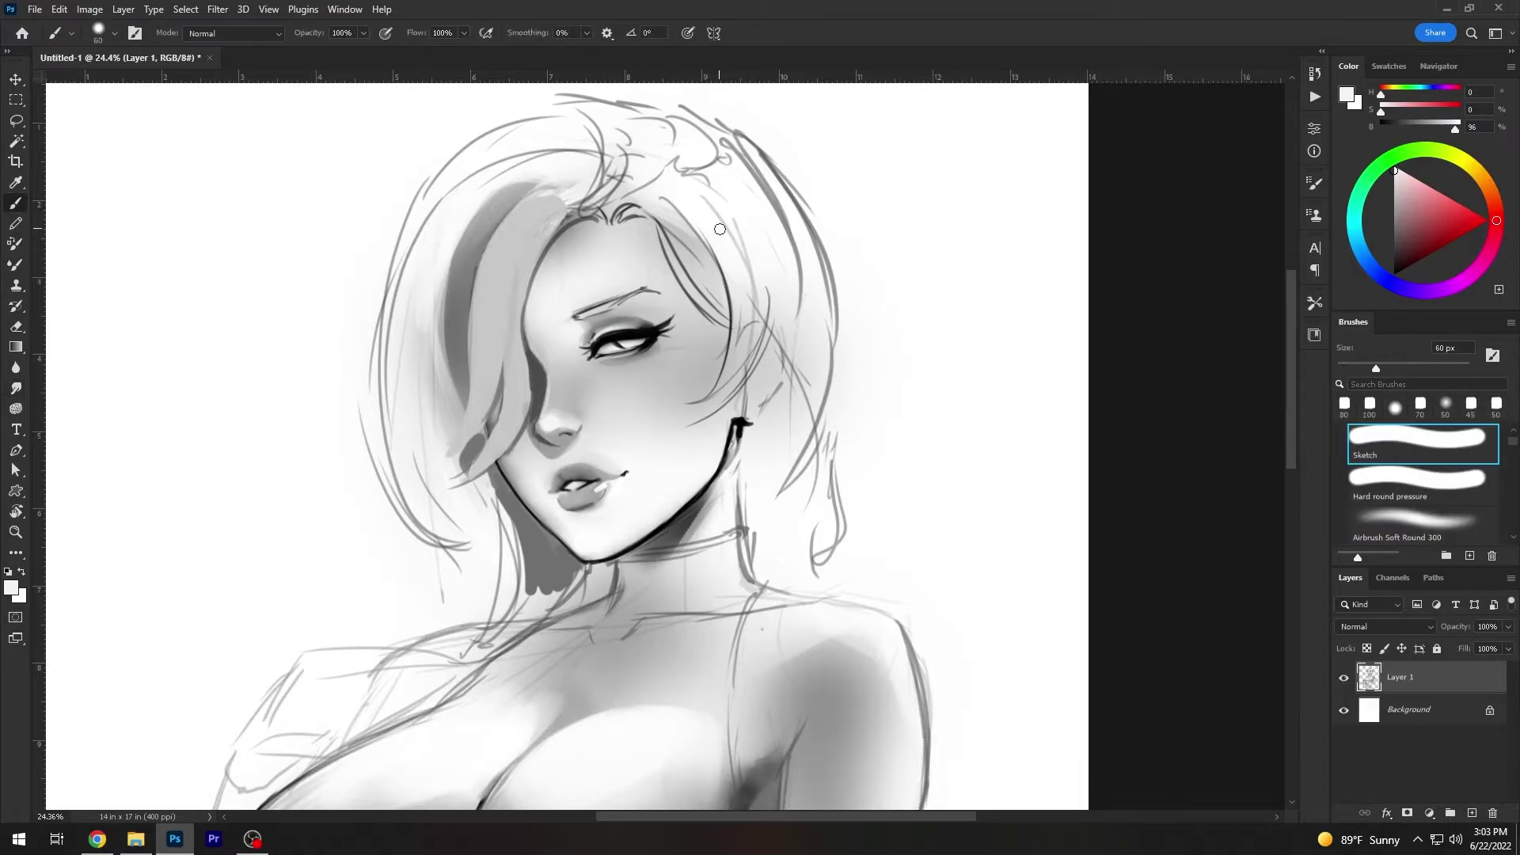
- Paint light grey shading behind the ear and add a dark stroke beside it
{"action": "mouse_move", "coordinate": [623, 344]}
{"action": "left_mouse_down"}
{"action": "mouse_move", "coordinate": [684, 327]}
{"action": "mouse_move", "coordinate": [654, 363]}
{"action": "mouse_move", "coordinate": [586, 385]}
{"action": "mouse_move", "coordinate": [575, 319]}
{"action": "left_mouse_up"}
{"action": "key", "text": "bracketleft"}
{"action": "key", "text": "bracketleft"}
{"action": "left_click", "coordinate": [599, 418], "text": "alt"}
{"action": "left_click_drag", "start_coordinate": [748, 289], "coordinate": [695, 426]}
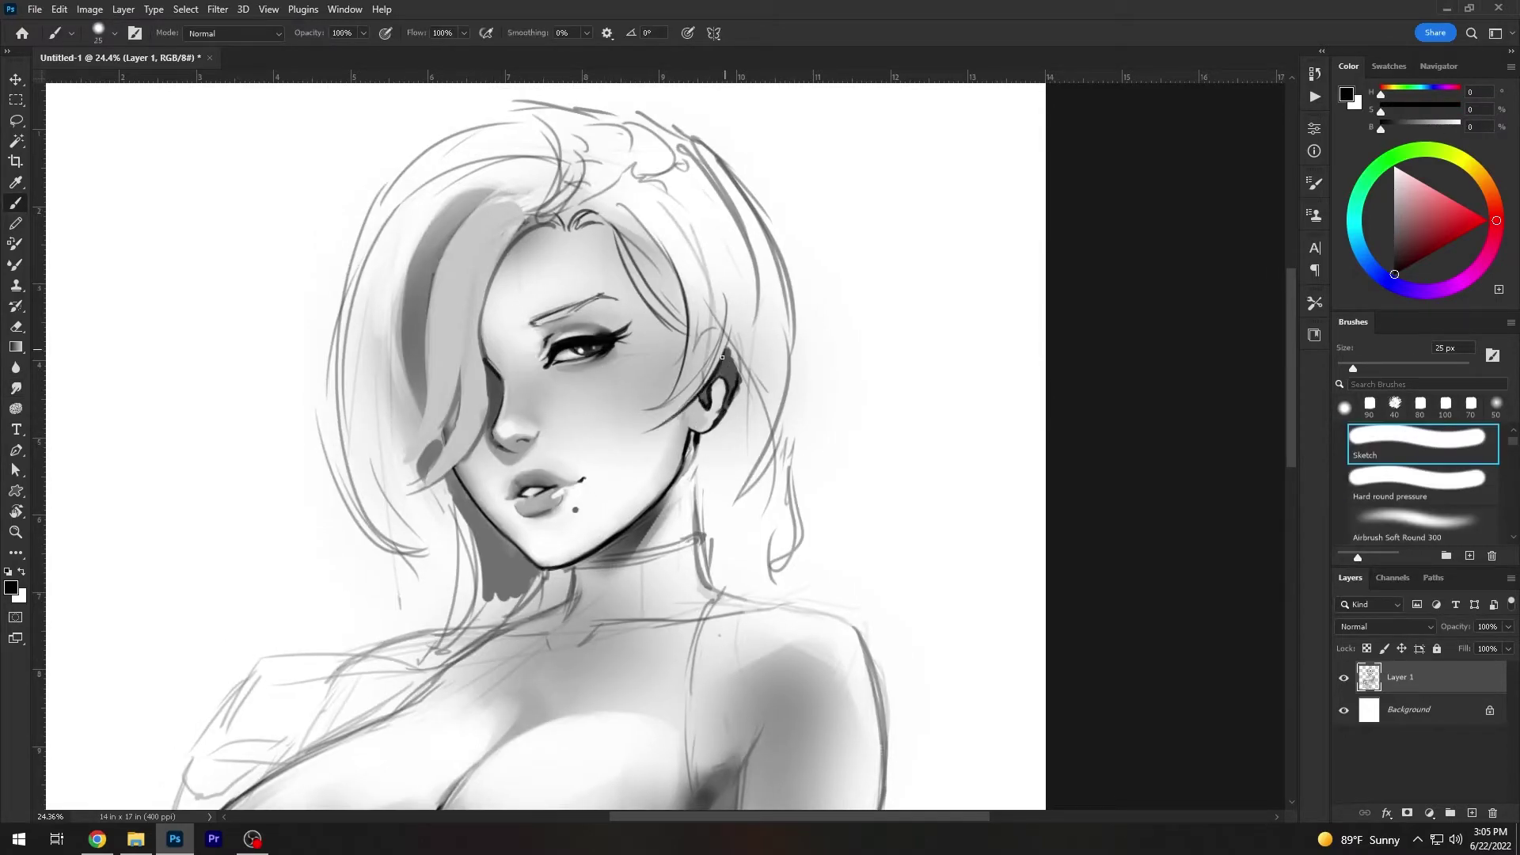
{"action": "left_click_drag", "start_coordinate": [722, 357], "coordinate": [712, 443]}
{"action": "scroll", "coordinate": [722, 357], "scroll_direction": "down", "scroll_amount": 1}
{"action": "key", "text": "bracketright"}
{"action": "key", "text": "bracketright"}
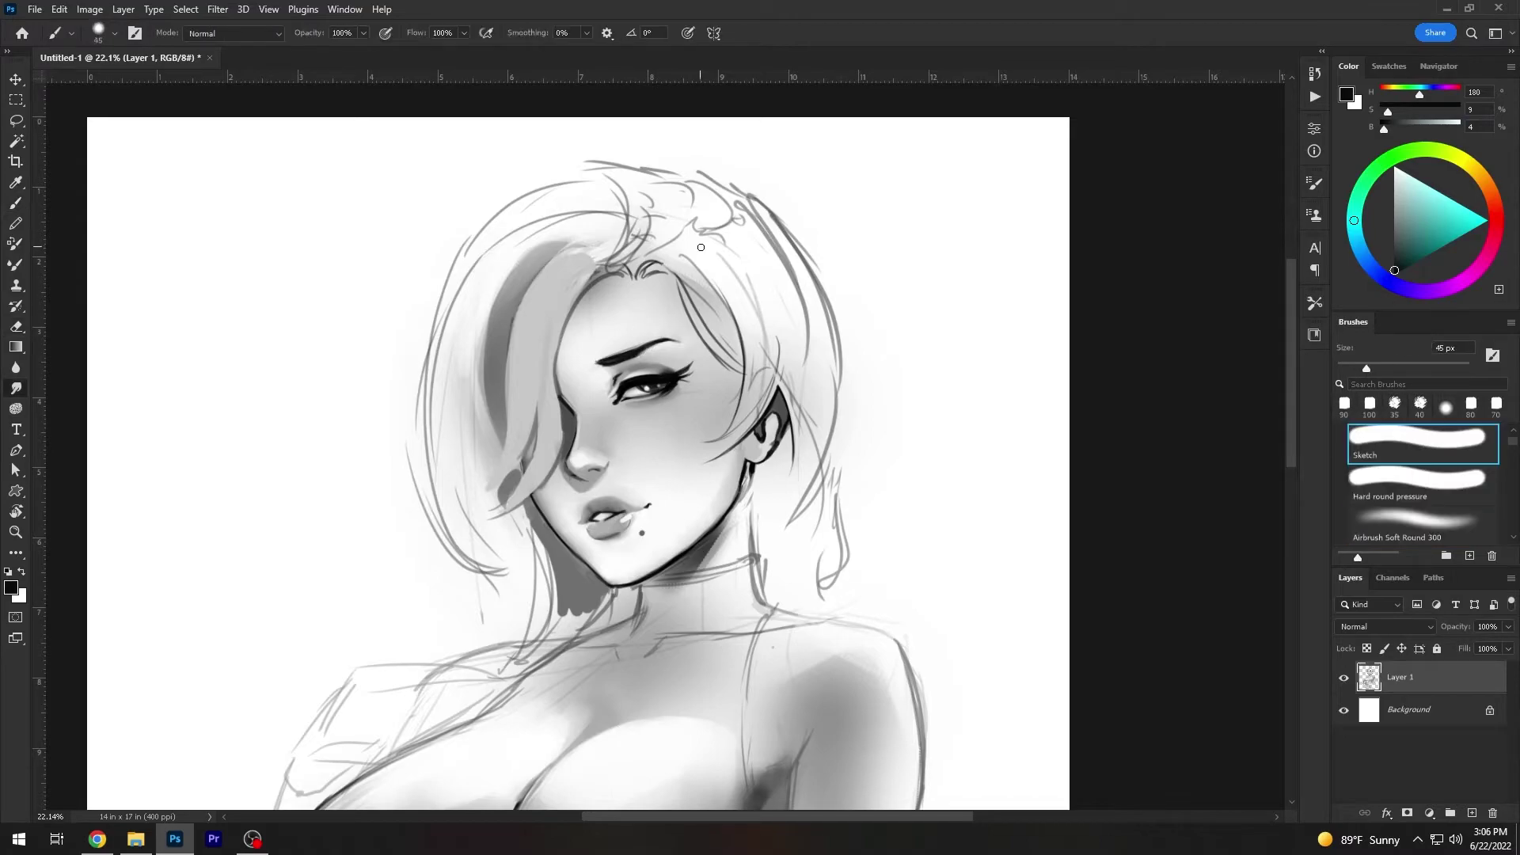
- Switch between white and black soft brushes and darken the line at the neck
{"action": "key", "text": "b"}
{"action": "key", "text": "x"}
{"action": "left_click_drag", "start_coordinate": [593, 485], "coordinate": [545, 445]}
{"action": "key", "text": "period"}
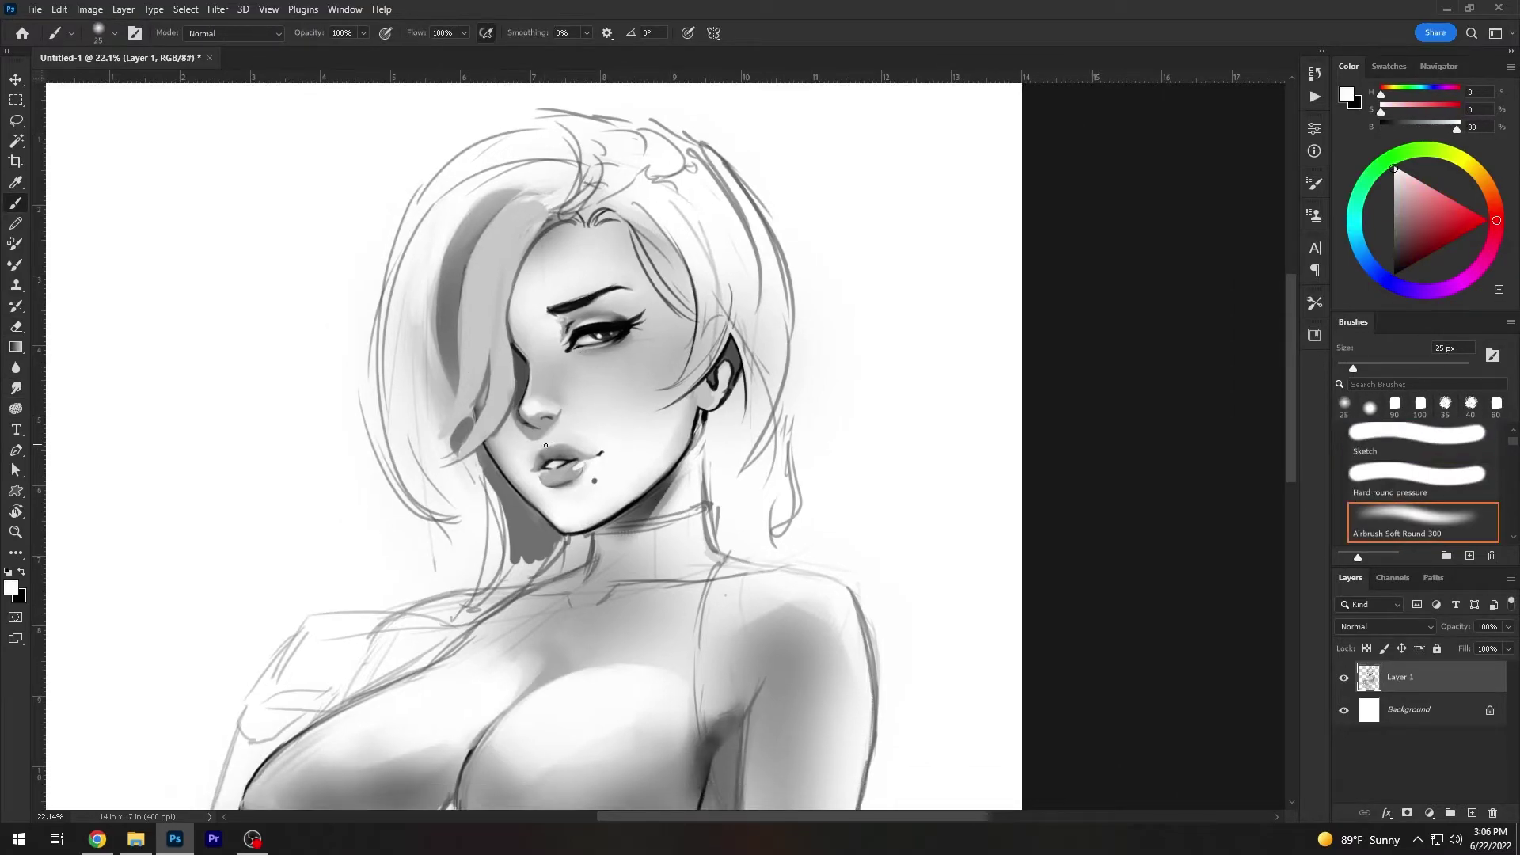
{"action": "key", "text": "x"}
{"action": "key", "text": "comma"}
{"action": "key", "text": "comma"}
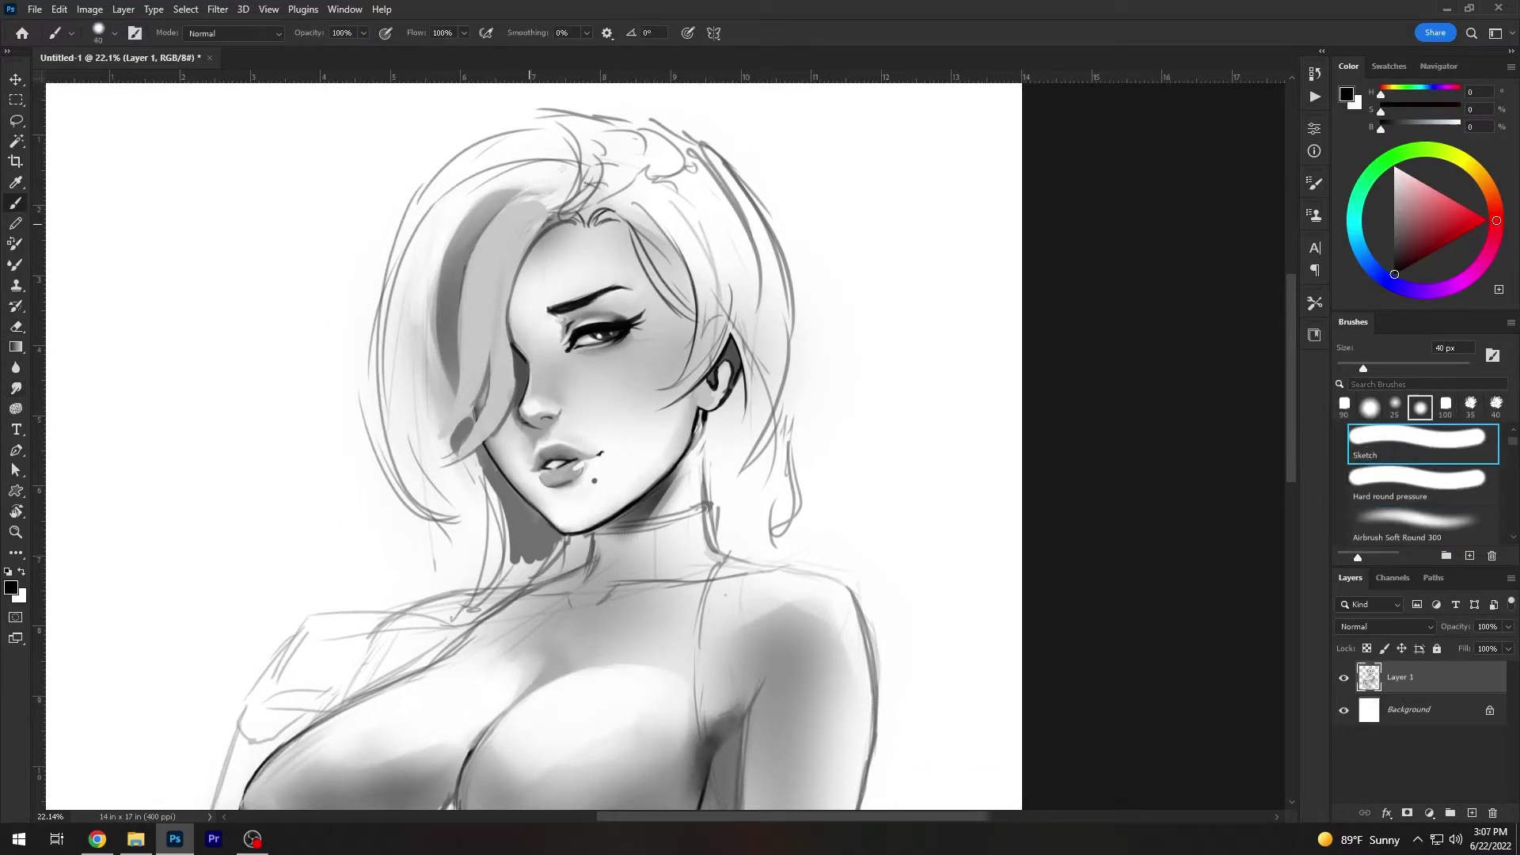
{"action": "left_click_drag", "start_coordinate": [586, 534], "coordinate": [590, 563]}
- Block dark shading into both sides of the bob and trim its outer edges with the eraser
{"action": "left_click_drag", "start_coordinate": [776, 457], "coordinate": [712, 555]}
{"action": "left_click_drag", "start_coordinate": [443, 333], "coordinate": [546, 586]}
{"action": "key", "text": "e"}
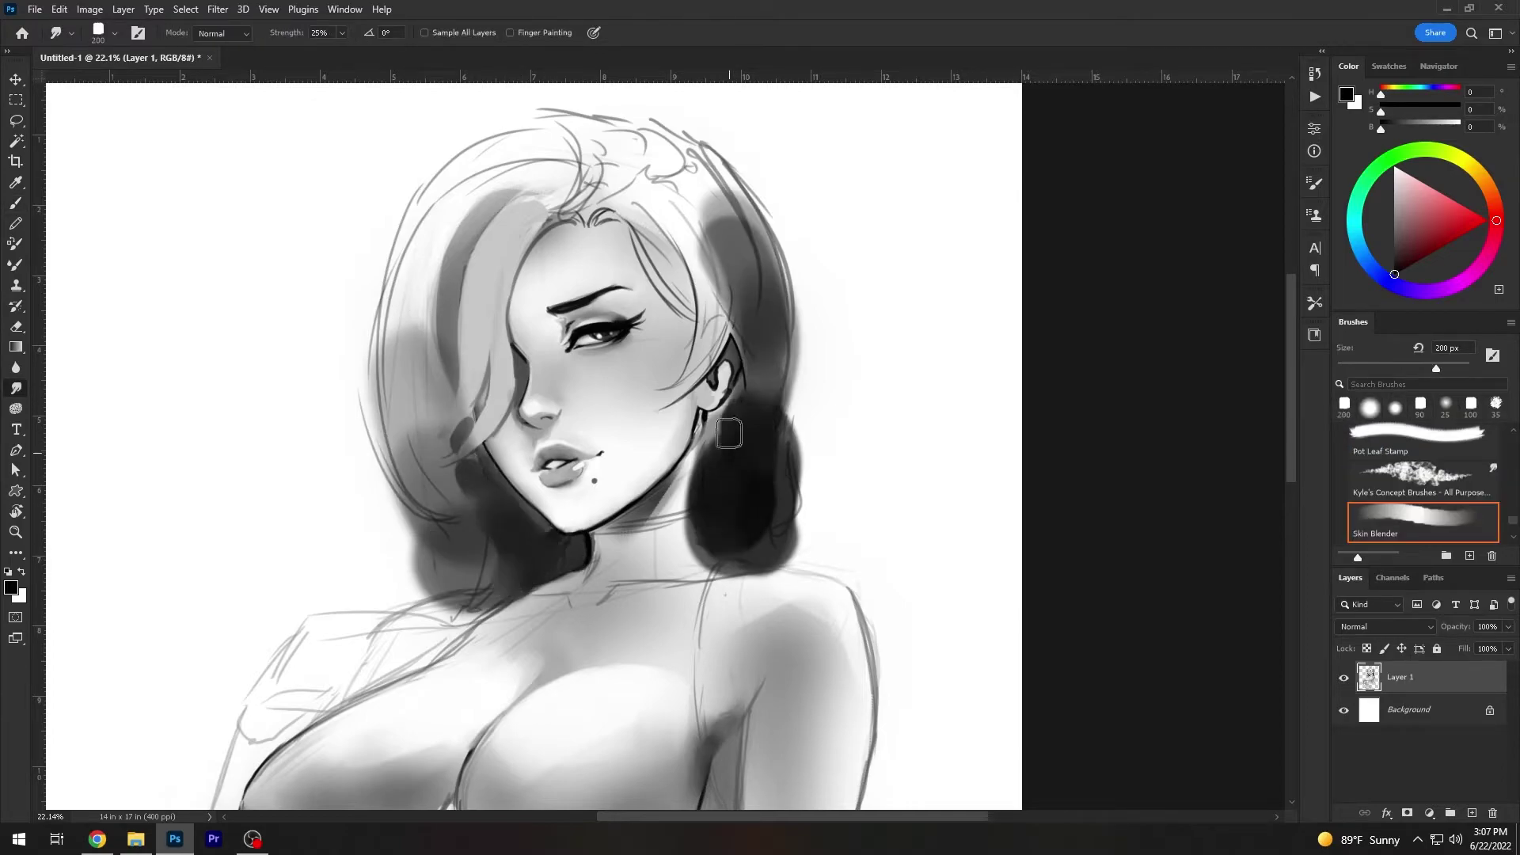
{"action": "left_click_drag", "start_coordinate": [736, 411], "coordinate": [784, 515]}
{"action": "left_click_drag", "start_coordinate": [793, 309], "coordinate": [780, 566]}
{"action": "mouse_move", "coordinate": [372, 364]}
{"action": "left_mouse_down"}
{"action": "mouse_move", "coordinate": [378, 473]}
{"action": "mouse_move", "coordinate": [439, 593]}
{"action": "left_mouse_up"}
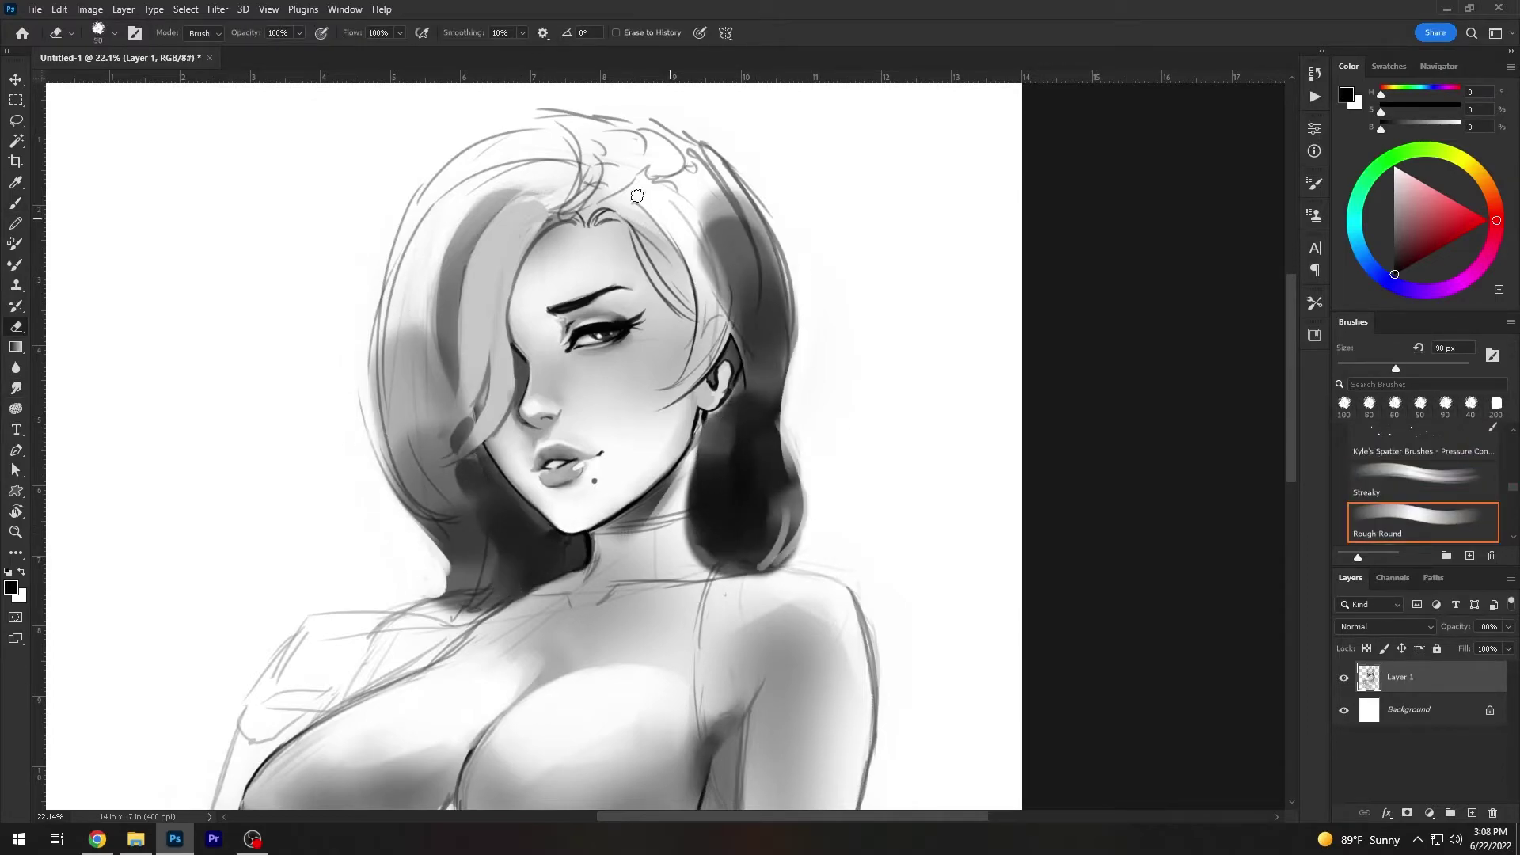
- Darken the neck line and erase excess hair shading on the right and near the chin
{"action": "key", "text": "b"}
{"action": "left_click_drag", "start_coordinate": [704, 420], "coordinate": [681, 566]}
{"action": "key", "text": "e"}
{"action": "left_click_drag", "start_coordinate": [795, 467], "coordinate": [712, 554]}
{"action": "left_click_drag", "start_coordinate": [799, 379], "coordinate": [712, 507]}
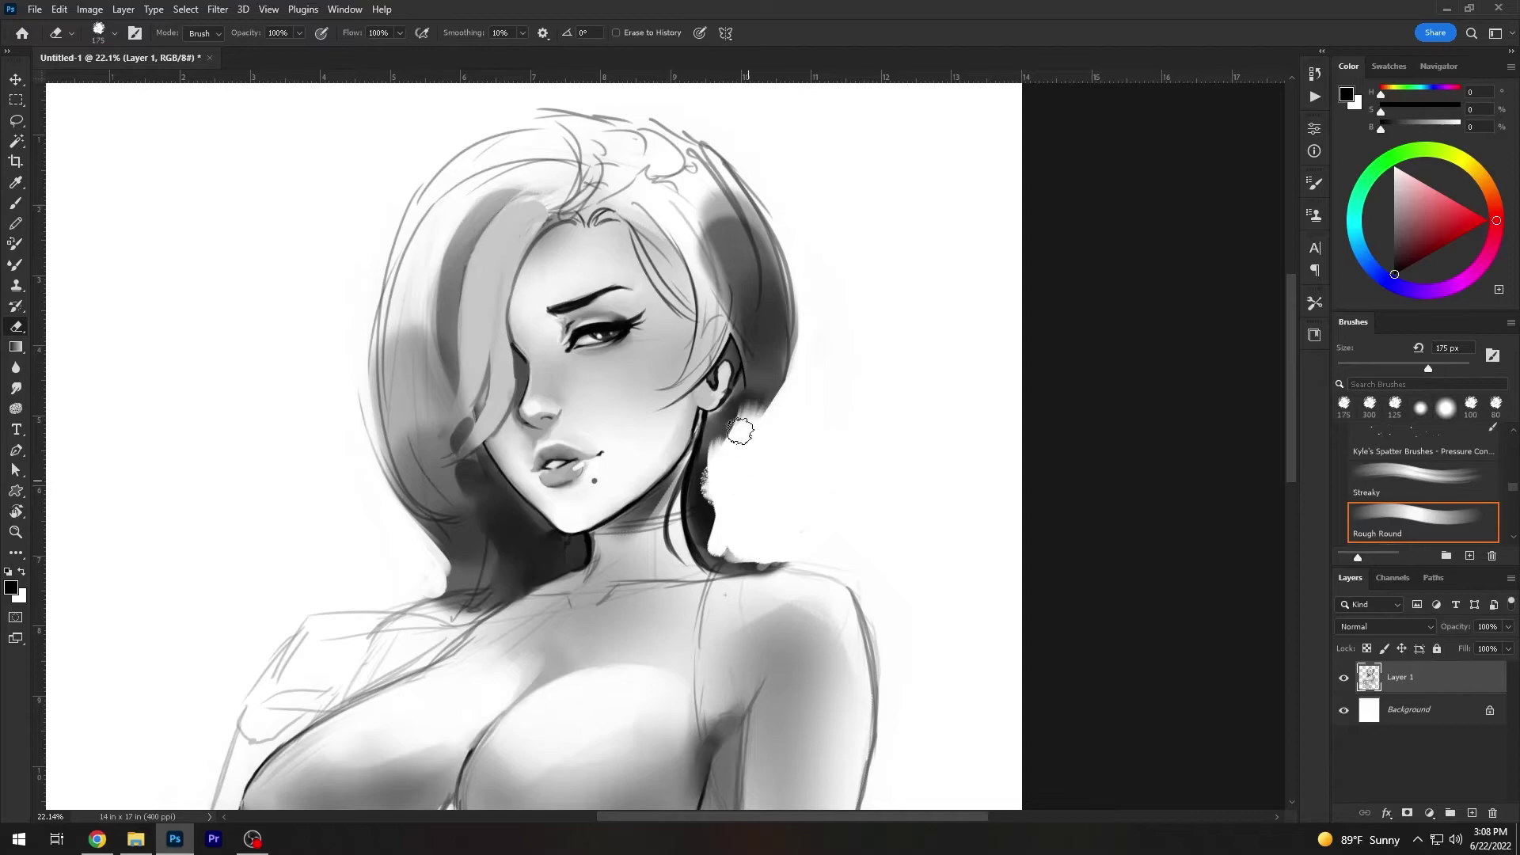
{"action": "left_click_drag", "start_coordinate": [412, 506], "coordinate": [525, 519]}
- Redraw the neck line darker, clean around it, and ink the choker in black
{"action": "key", "text": "b"}
{"action": "key", "text": "e"}
{"action": "left_click_drag", "start_coordinate": [618, 555], "coordinate": [724, 523]}
{"action": "left_click_drag", "start_coordinate": [680, 348], "coordinate": [701, 506]}
{"action": "key", "text": "b"}
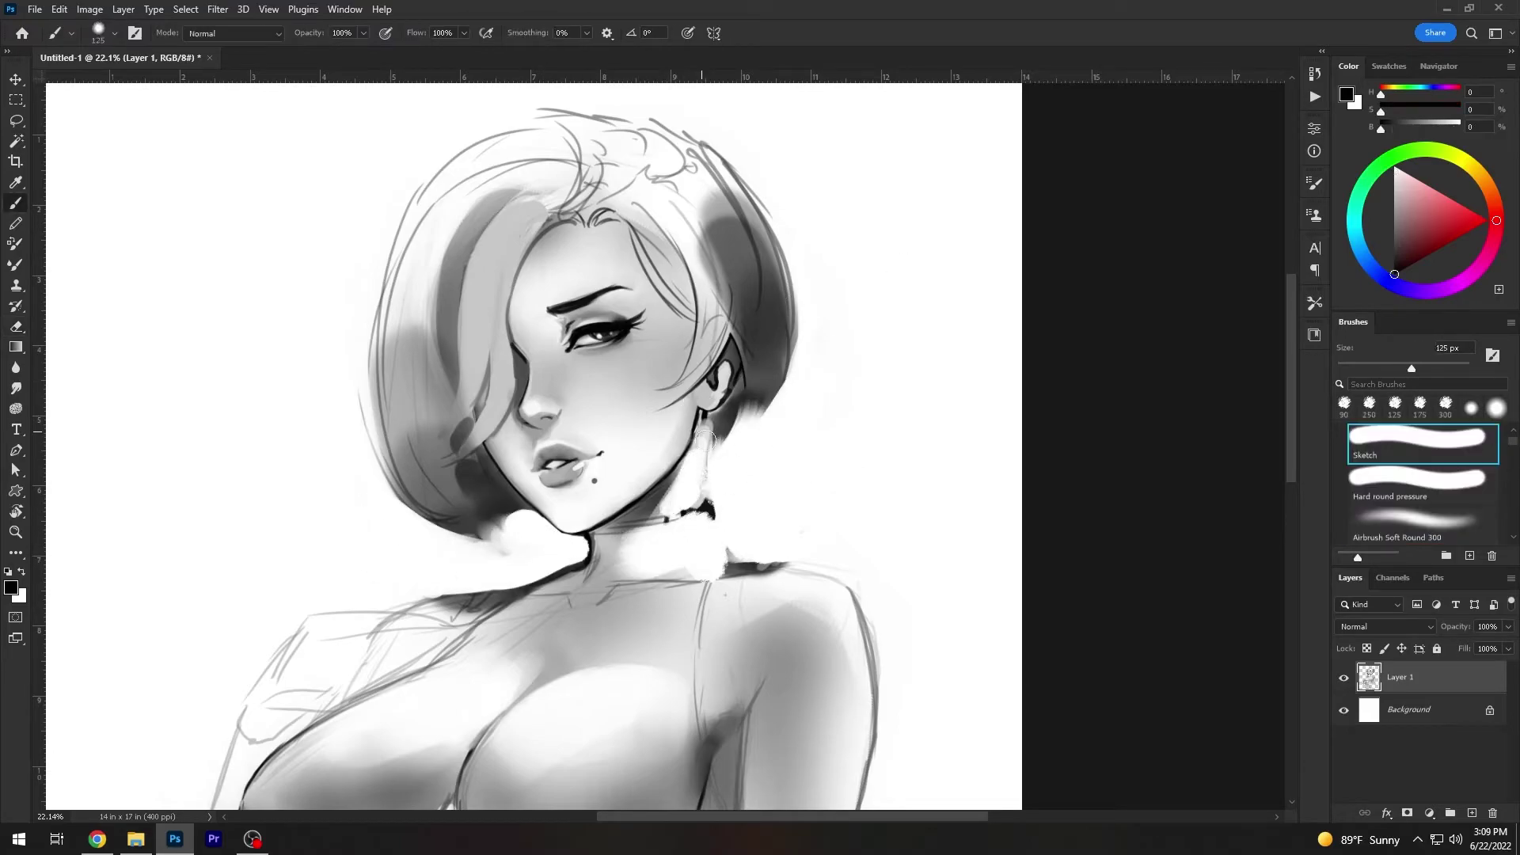
{"action": "left_click_drag", "start_coordinate": [717, 412], "coordinate": [725, 558]}
- Draw the thin shoulder strap lines and deepen the hair shading
{"action": "left_click_drag", "start_coordinate": [742, 378], "coordinate": [784, 229]}
{"action": "left_click_drag", "start_coordinate": [887, 372], "coordinate": [906, 657]}
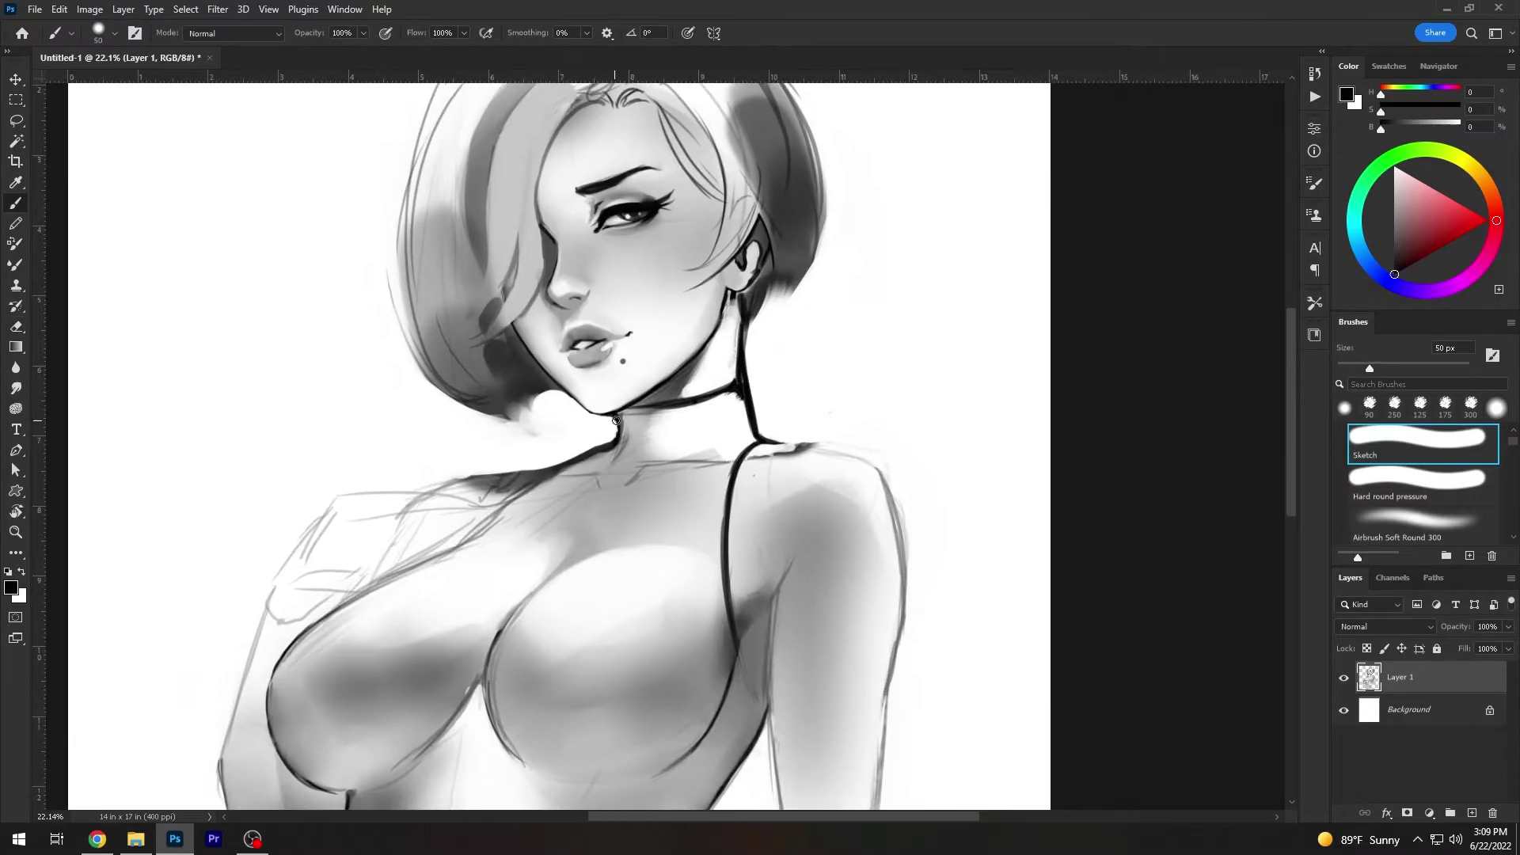
{"action": "left_click_drag", "start_coordinate": [791, 237], "coordinate": [795, 439]}
{"action": "scroll", "coordinate": [1513, 433], "scroll_direction": "down", "scroll_amount": 1}
{"action": "left_click_drag", "start_coordinate": [443, 515], "coordinate": [475, 332]}
{"action": "mouse_move", "coordinate": [617, 238]}
{"action": "left_mouse_down"}
{"action": "mouse_move", "coordinate": [712, 182]}
{"action": "mouse_move", "coordinate": [621, 277]}
{"action": "left_mouse_up"}
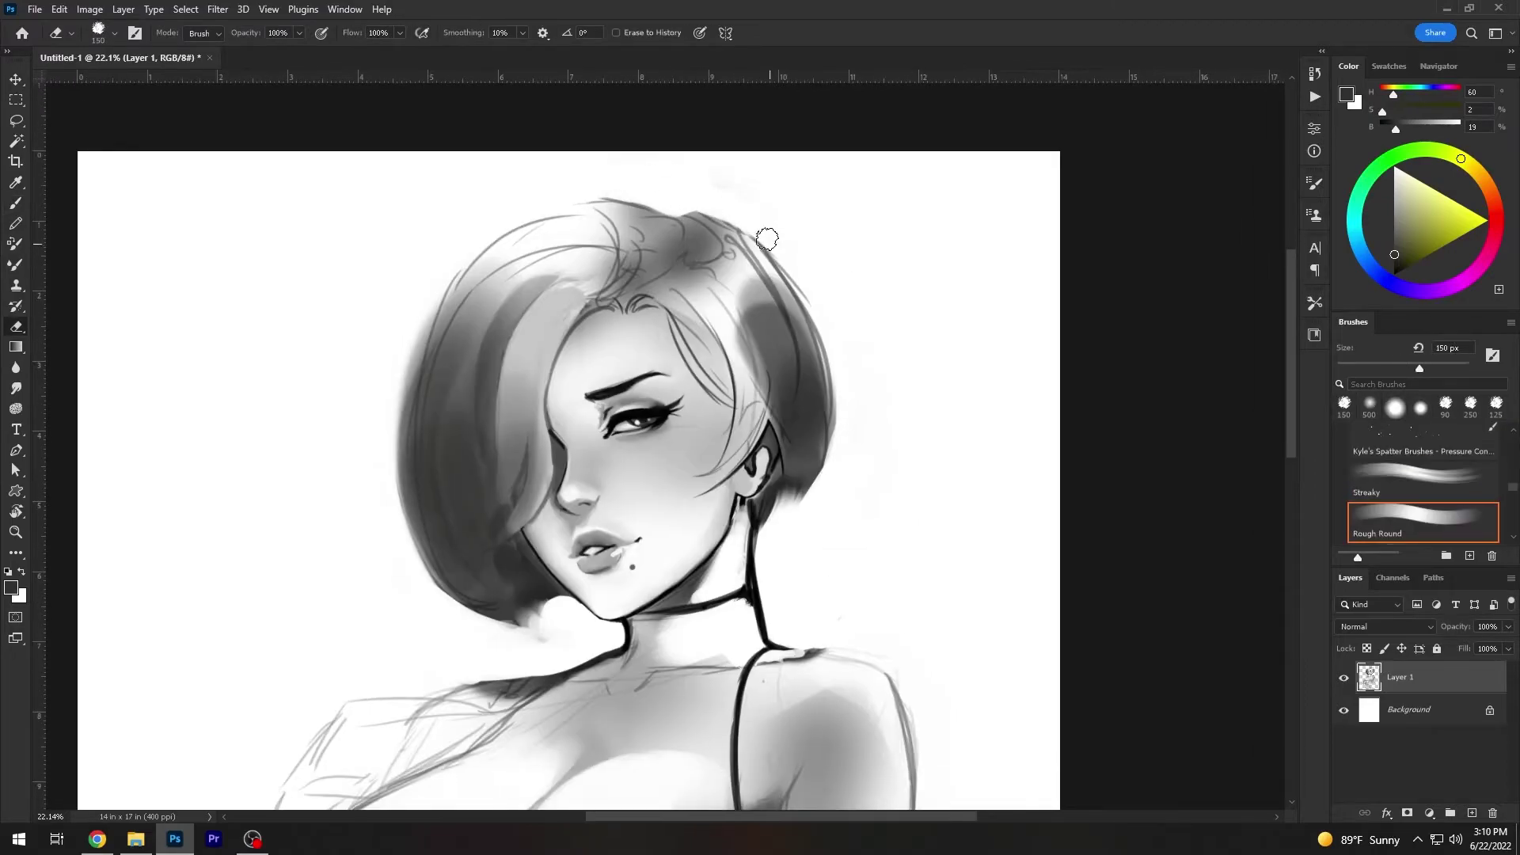
- Paint light and mid grey strokes into the left side of the hair
{"action": "left_click", "coordinate": [595, 204], "text": "alt"}
{"action": "left_click_drag", "start_coordinate": [499, 333], "coordinate": [506, 538]}
{"action": "left_click", "coordinate": [486, 506], "text": "alt"}
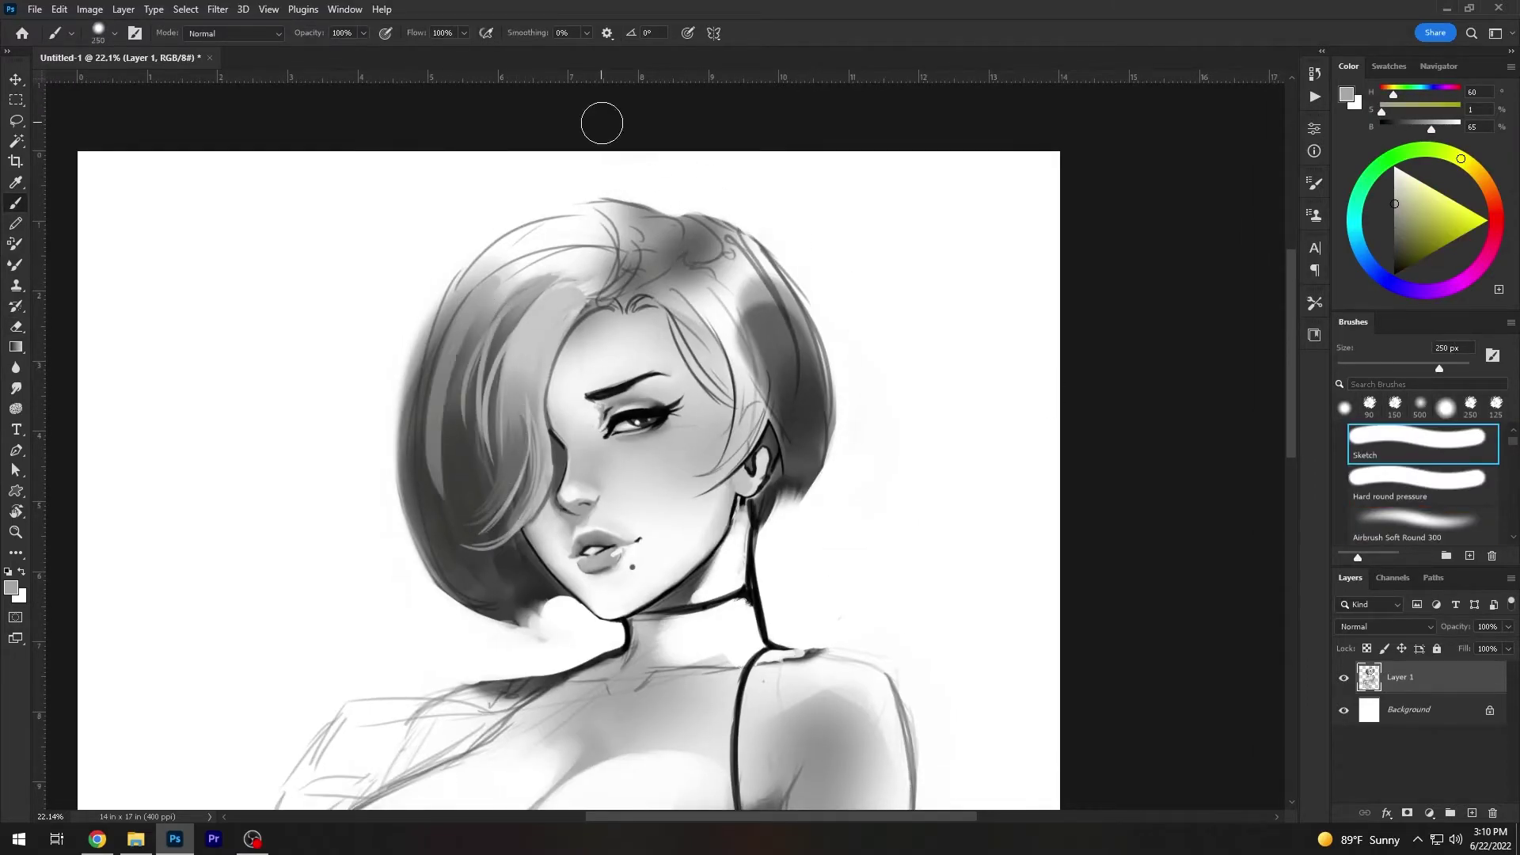
{"action": "left_click_drag", "start_coordinate": [475, 301], "coordinate": [443, 514]}
- Paint very dark grey strokes across the top hair after undoing a lower-left attempt
{"action": "key", "text": "comma"}
{"action": "left_click", "coordinate": [443, 443], "text": "alt"}
{"action": "key", "text": "period"}
{"action": "left_click_drag", "start_coordinate": [538, 625], "coordinate": [472, 537]}
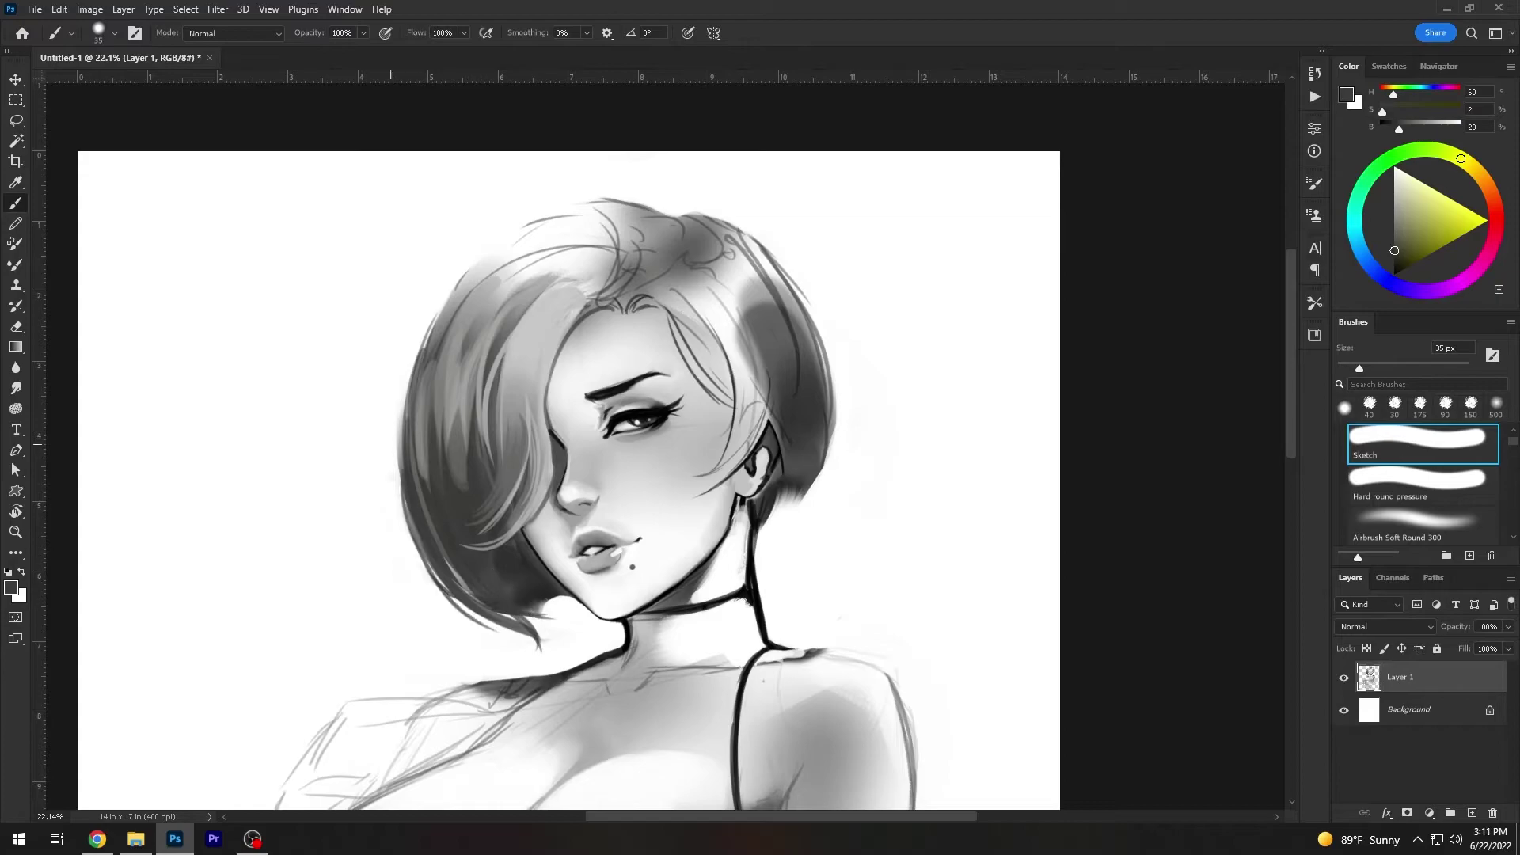
{"action": "key", "text": "ctrl+z"}
{"action": "key", "text": "period"}
{"action": "left_click", "coordinate": [625, 388], "text": "alt"}
{"action": "mouse_move", "coordinate": [610, 206]}
{"action": "left_mouse_down"}
{"action": "mouse_move", "coordinate": [626, 301]}
{"action": "mouse_move", "coordinate": [695, 214]}
{"action": "mouse_move", "coordinate": [744, 237]}
{"action": "left_mouse_up"}
- Add light grey highlight strokes to the right side of the hair
{"action": "left_click", "coordinate": [760, 333], "text": "alt"}
{"action": "left_click_drag", "start_coordinate": [752, 293], "coordinate": [760, 435]}
{"action": "mouse_move", "coordinate": [792, 261]}
{"action": "left_mouse_down"}
{"action": "mouse_move", "coordinate": [784, 459]}
{"action": "mouse_move", "coordinate": [752, 594]}
{"action": "left_mouse_up"}
{"action": "left_click", "coordinate": [771, 481], "text": "alt"}
- Lighten the dark patch on top of the hair with medium grey strokes
{"action": "left_click", "coordinate": [748, 510], "text": "alt"}
{"action": "left_click_drag", "start_coordinate": [660, 312], "coordinate": [618, 338]}
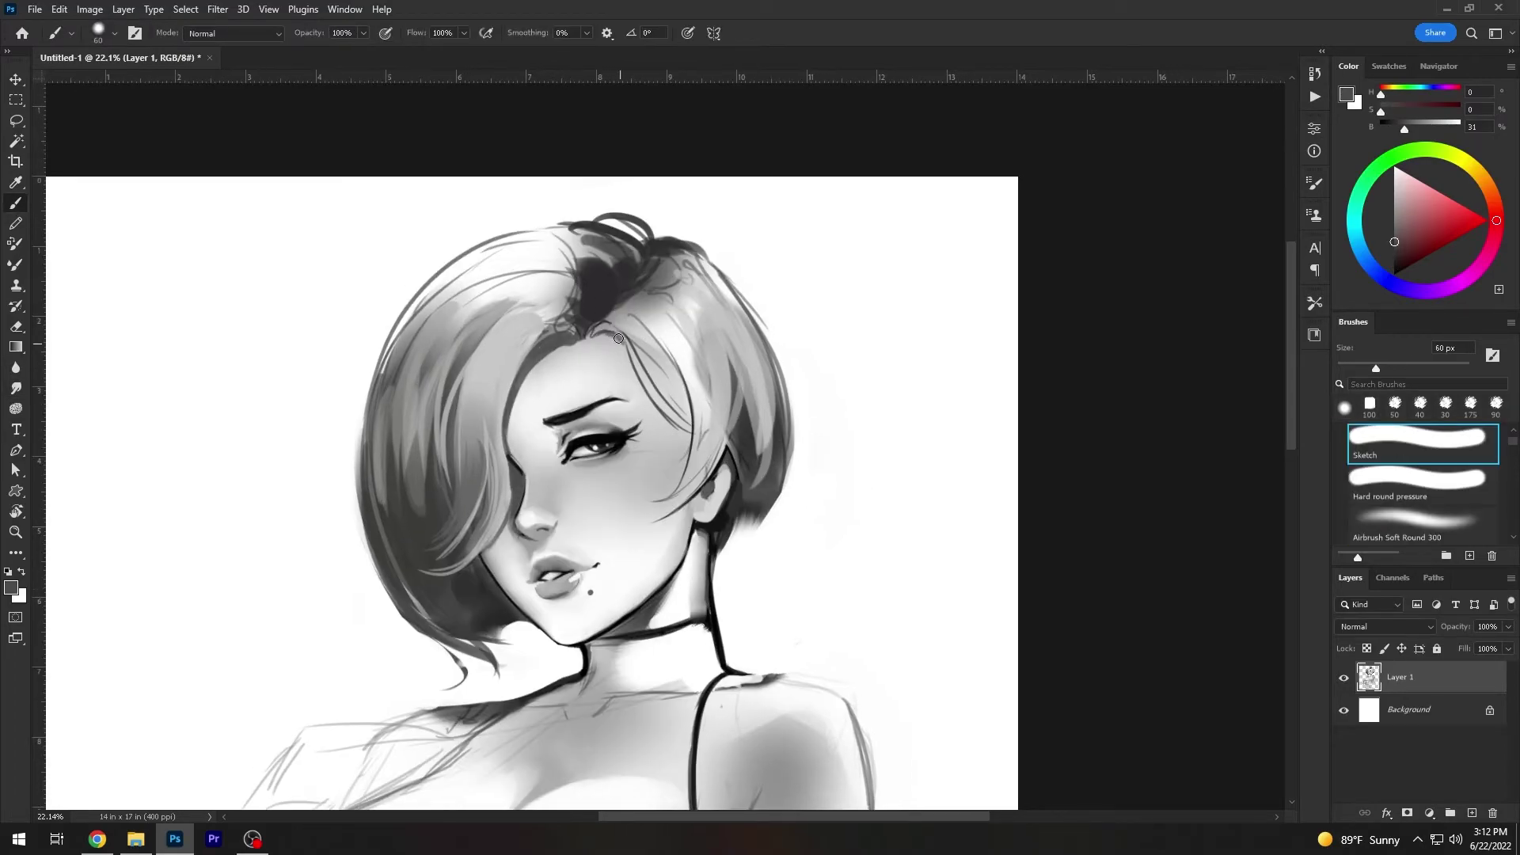
{"action": "key", "text": "ctrl+z"}
{"action": "left_click", "coordinate": [555, 253], "text": "alt"}
{"action": "key", "text": "bracketleft"}
{"action": "left_click_drag", "start_coordinate": [586, 230], "coordinate": [633, 285]}
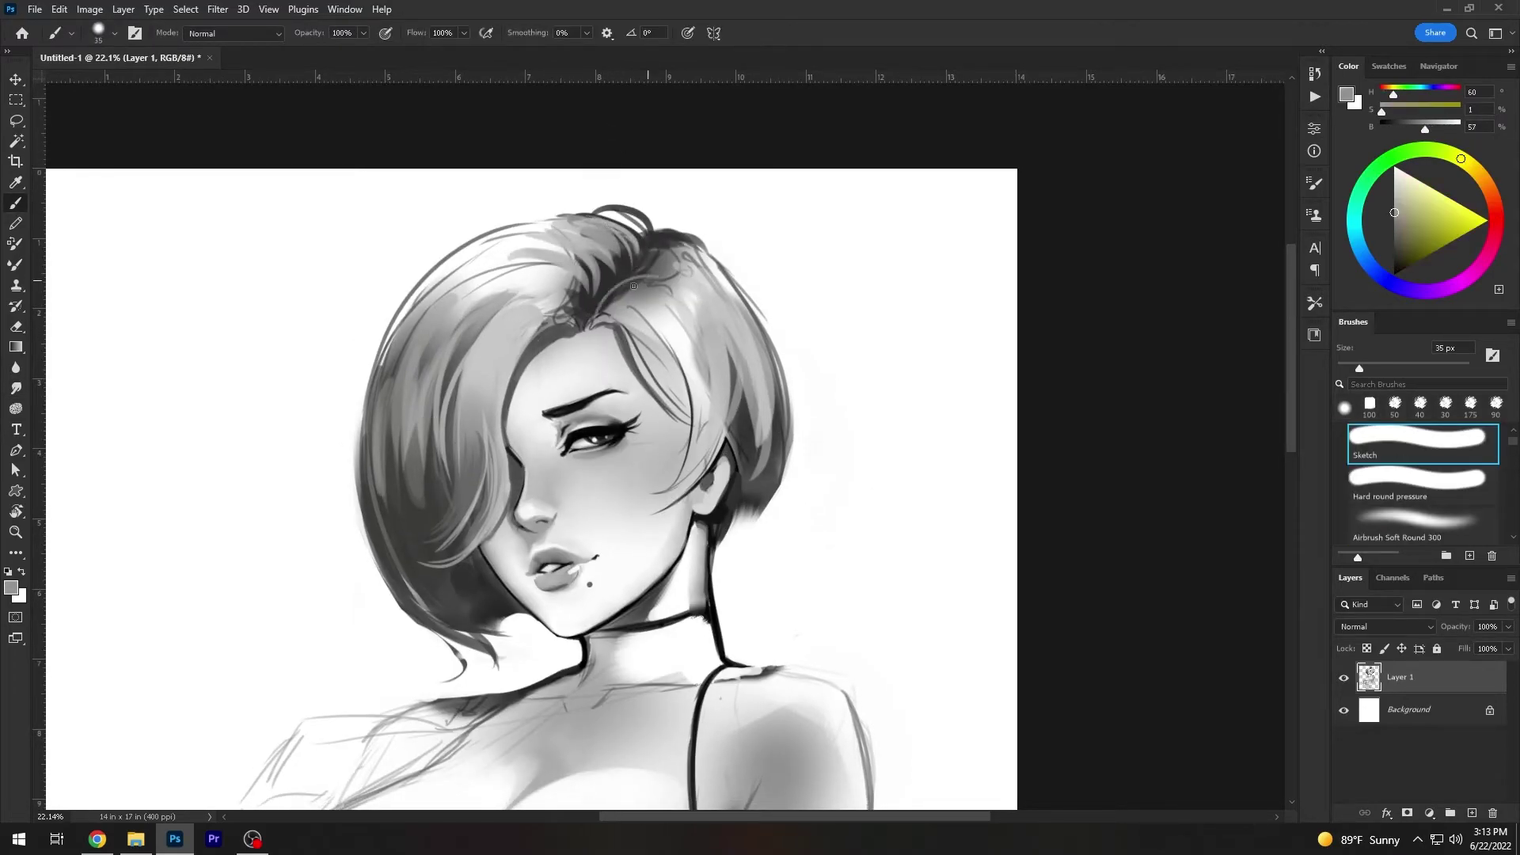
{"action": "left_click_drag", "start_coordinate": [531, 249], "coordinate": [367, 543]}
- Set up the Smudge tool's Skin Blender brush and pick near-black and lighter greys
{"action": "mouse_move", "coordinate": [368, 412]}
{"action": "left_mouse_down"}
{"action": "mouse_move", "coordinate": [787, 417]}
{"action": "mouse_move", "coordinate": [815, 326]}
{"action": "left_mouse_up"}
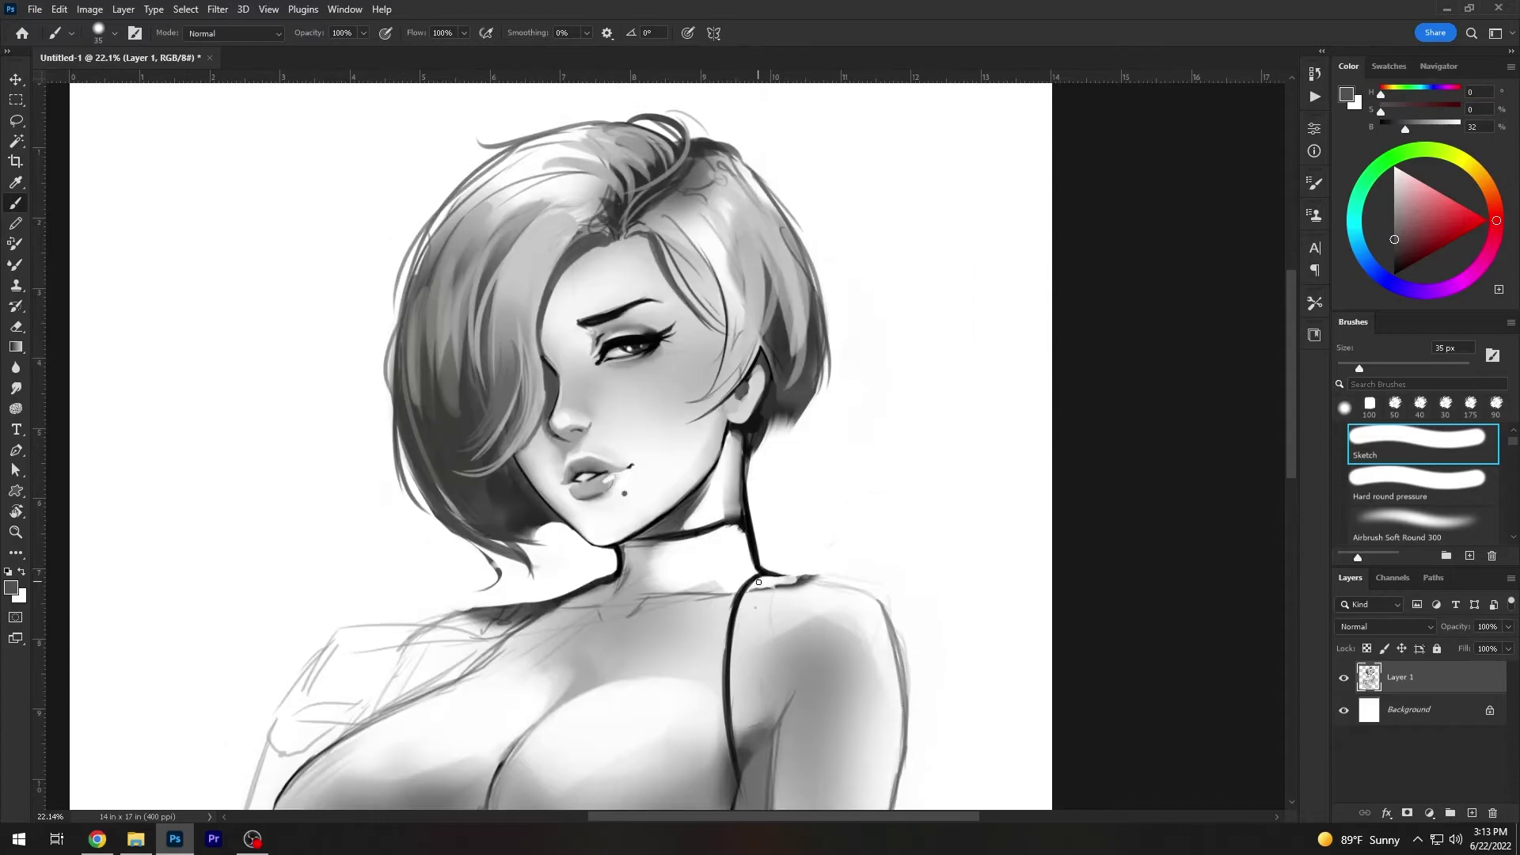
{"action": "left_click", "coordinate": [590, 465], "text": "alt"}
{"action": "key", "text": "r"}
{"action": "key", "text": "b"}
{"action": "key", "text": "x"}
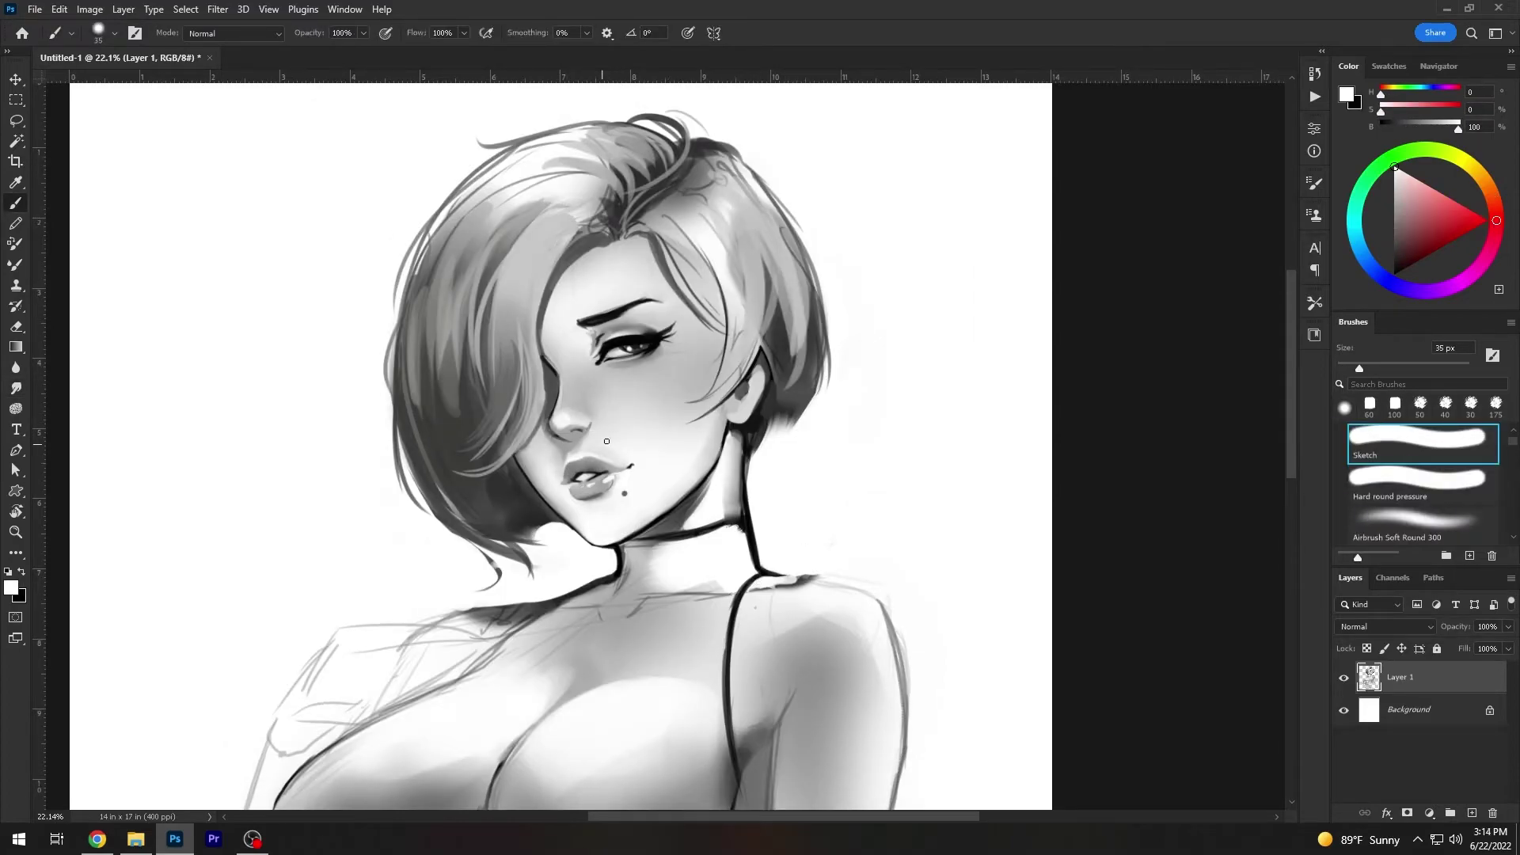
{"action": "left_click", "coordinate": [606, 441], "text": "alt"}
{"action": "left_click", "coordinate": [620, 331], "text": "alt"}
{"action": "key", "text": "r"}
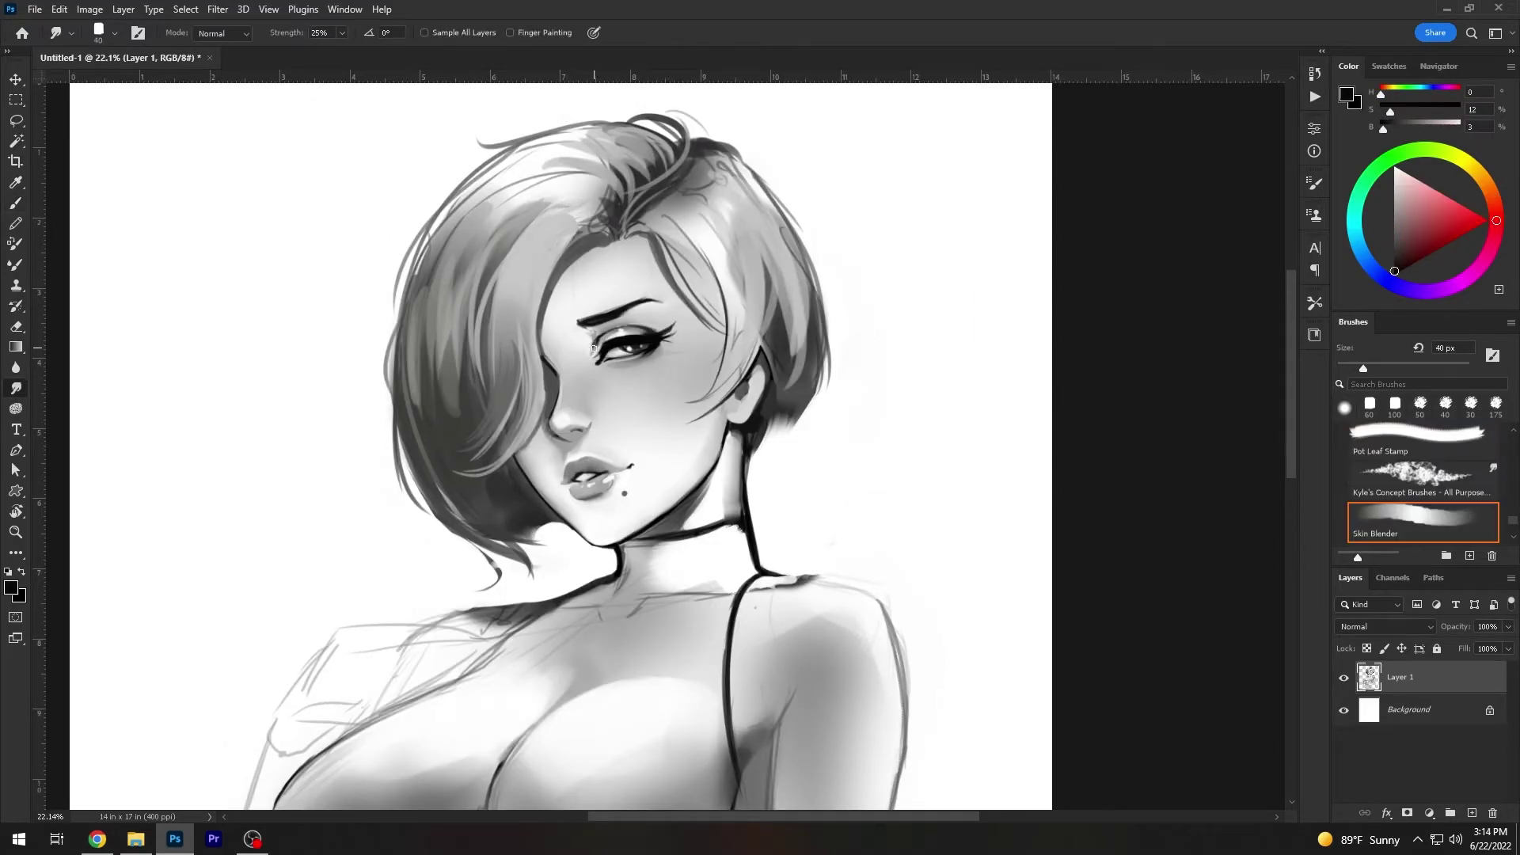
{"action": "key", "text": "b"}
{"action": "key", "text": "x"}
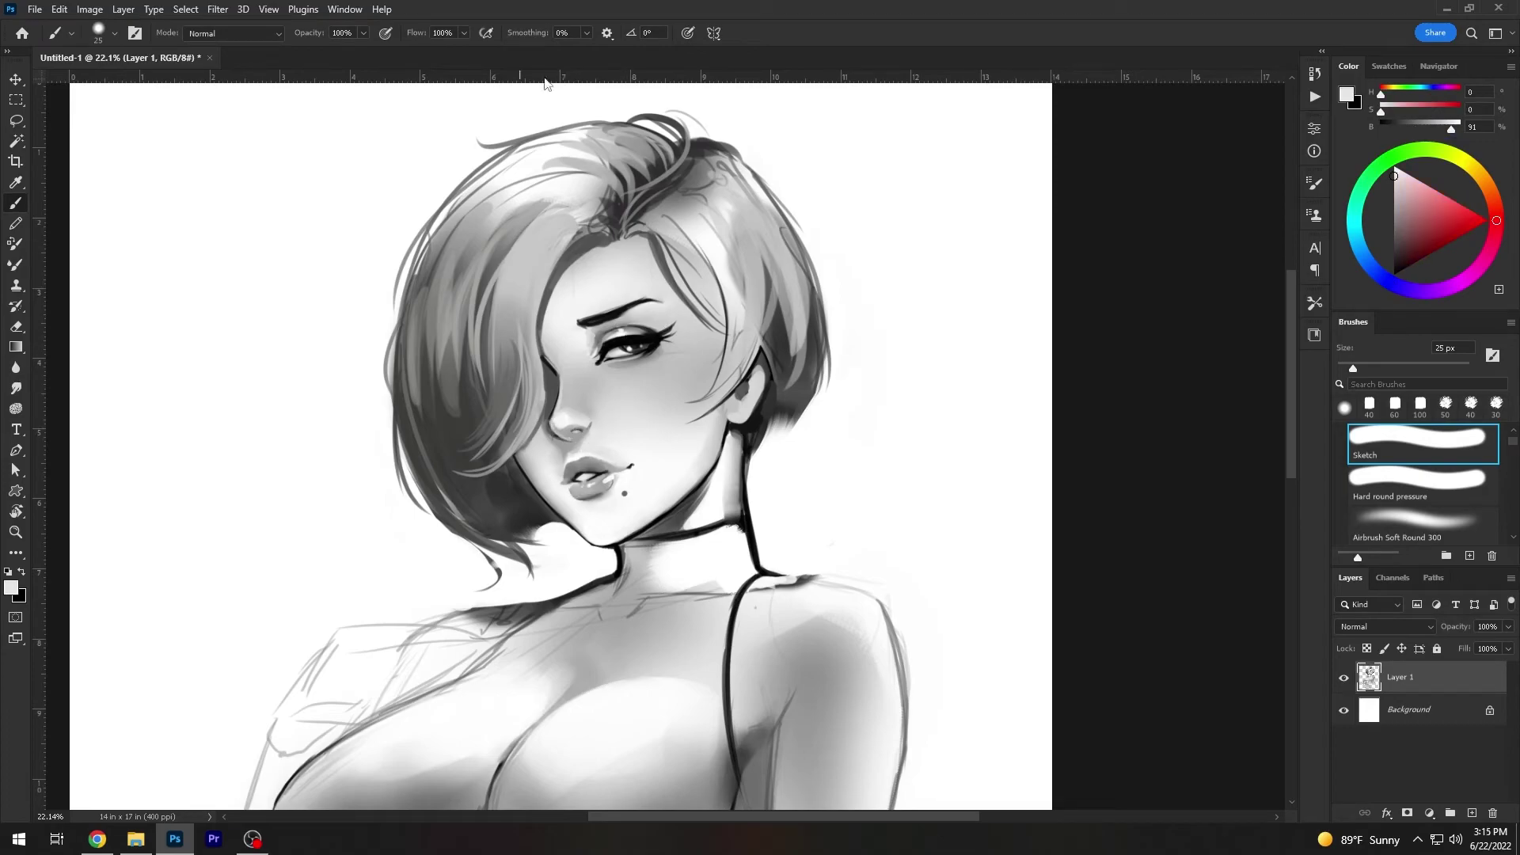
{"action": "left_click", "coordinate": [668, 347], "text": "alt"}
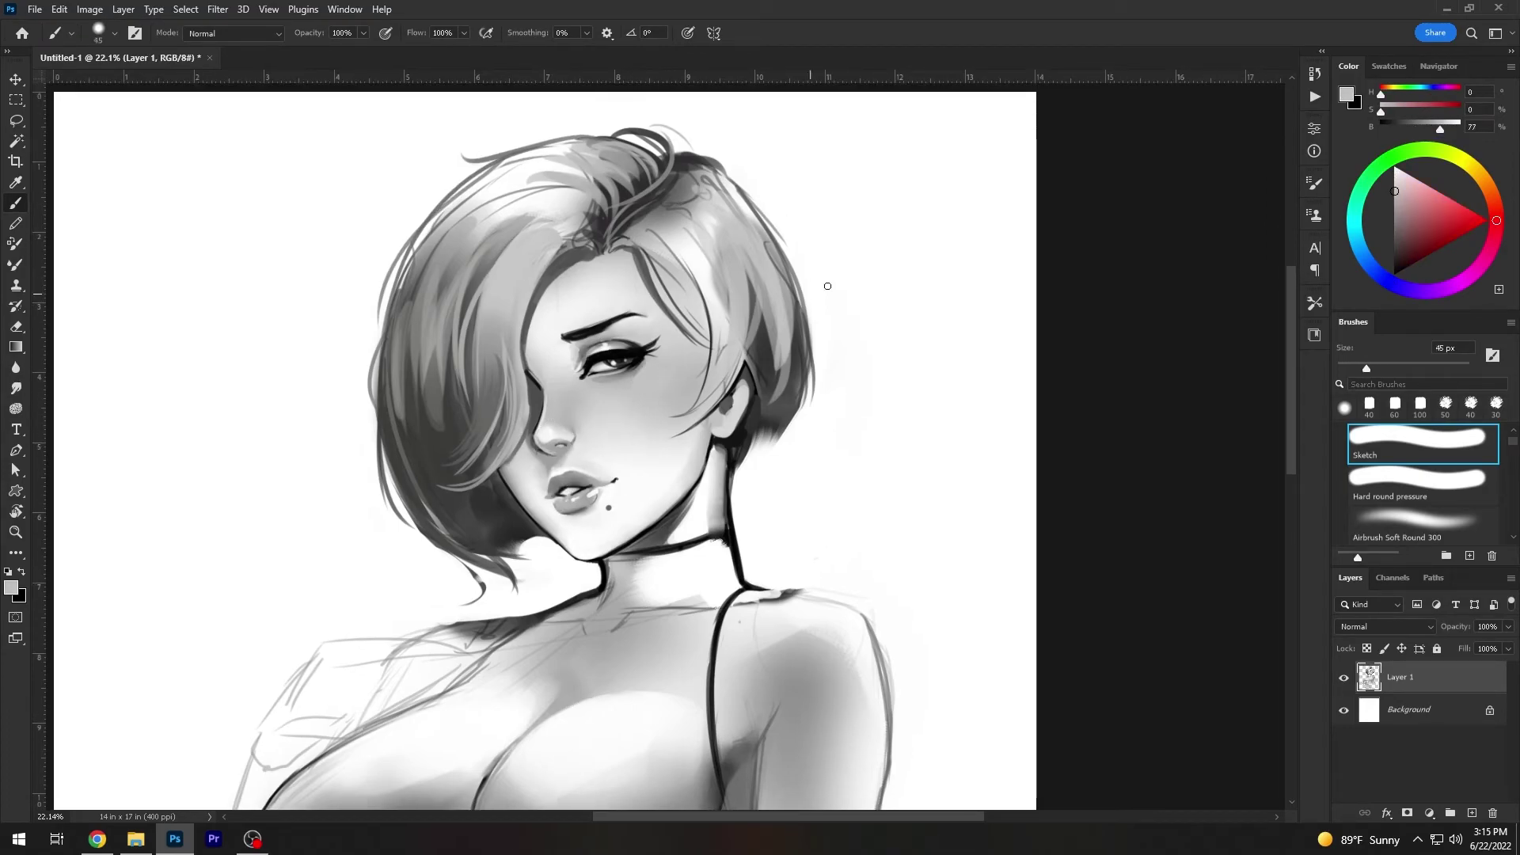
- Draw a dark dangling earring below the ear and a nose ring at the nostril
{"action": "key", "text": "bracketleft"}
{"action": "left_click_drag", "start_coordinate": [724, 455], "coordinate": [720, 499]}
{"action": "key", "text": "x"}
{"action": "key", "text": "x"}
{"action": "key", "text": "bracketright"}
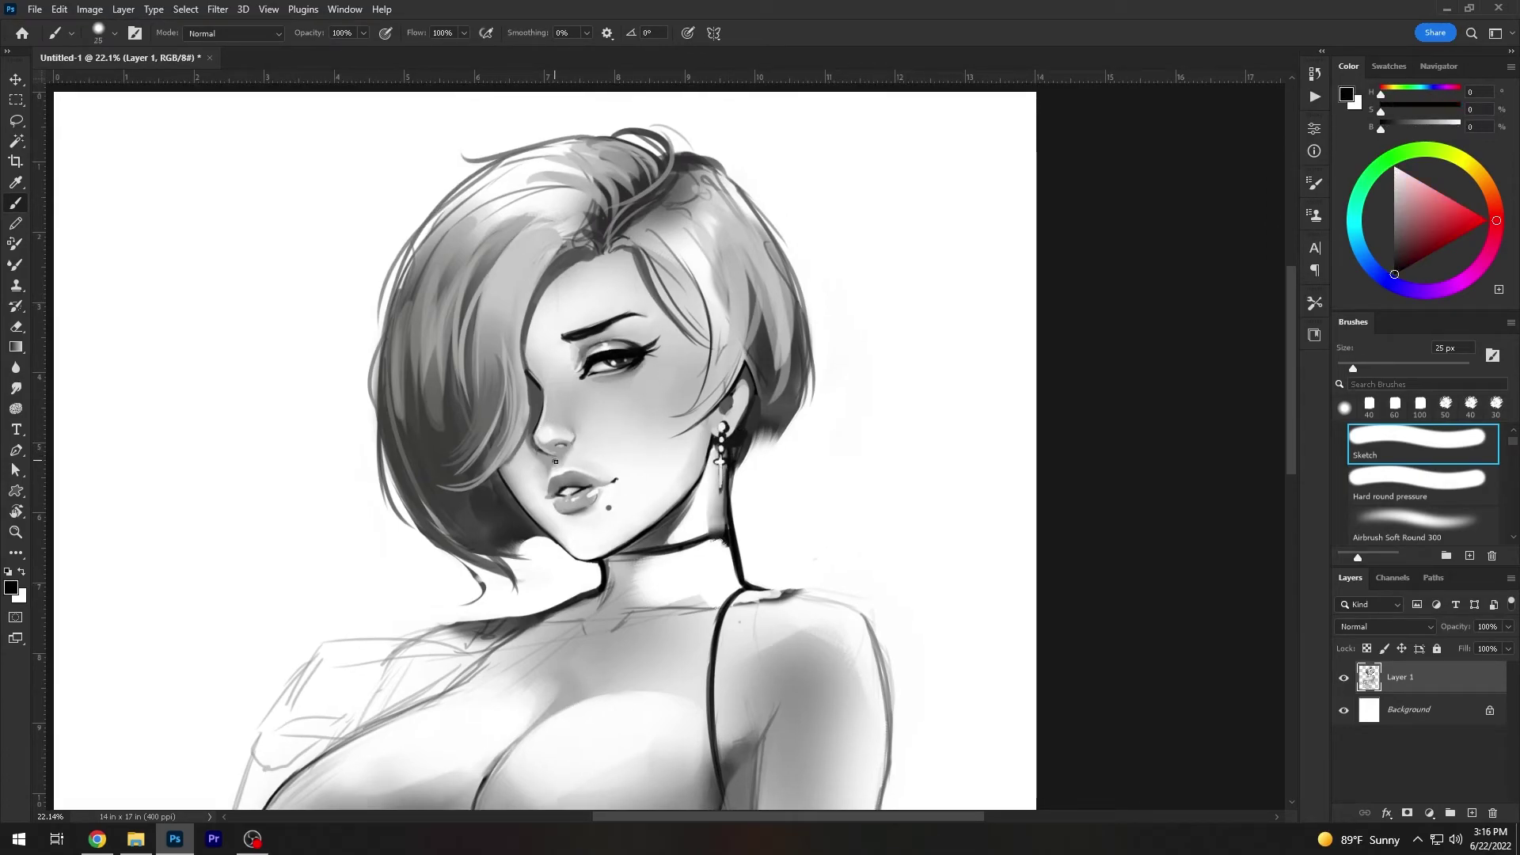
{"action": "left_click_drag", "start_coordinate": [561, 449], "coordinate": [556, 458]}
{"action": "key", "text": "x"}
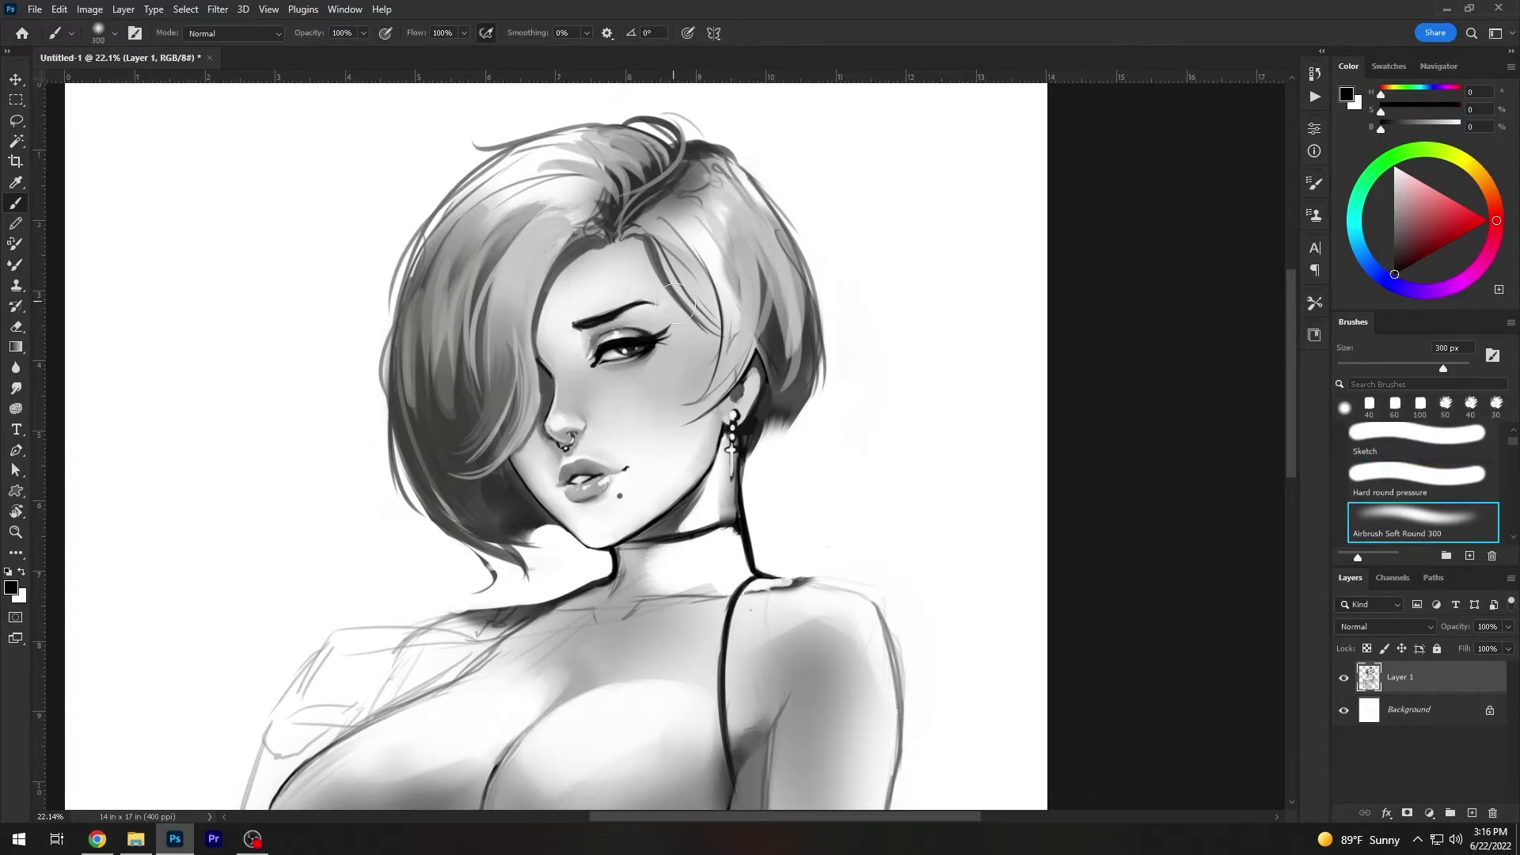
- Add dark grey strokes to the left side of the hair with the Sketch brush
{"action": "left_click", "coordinate": [1399, 445]}
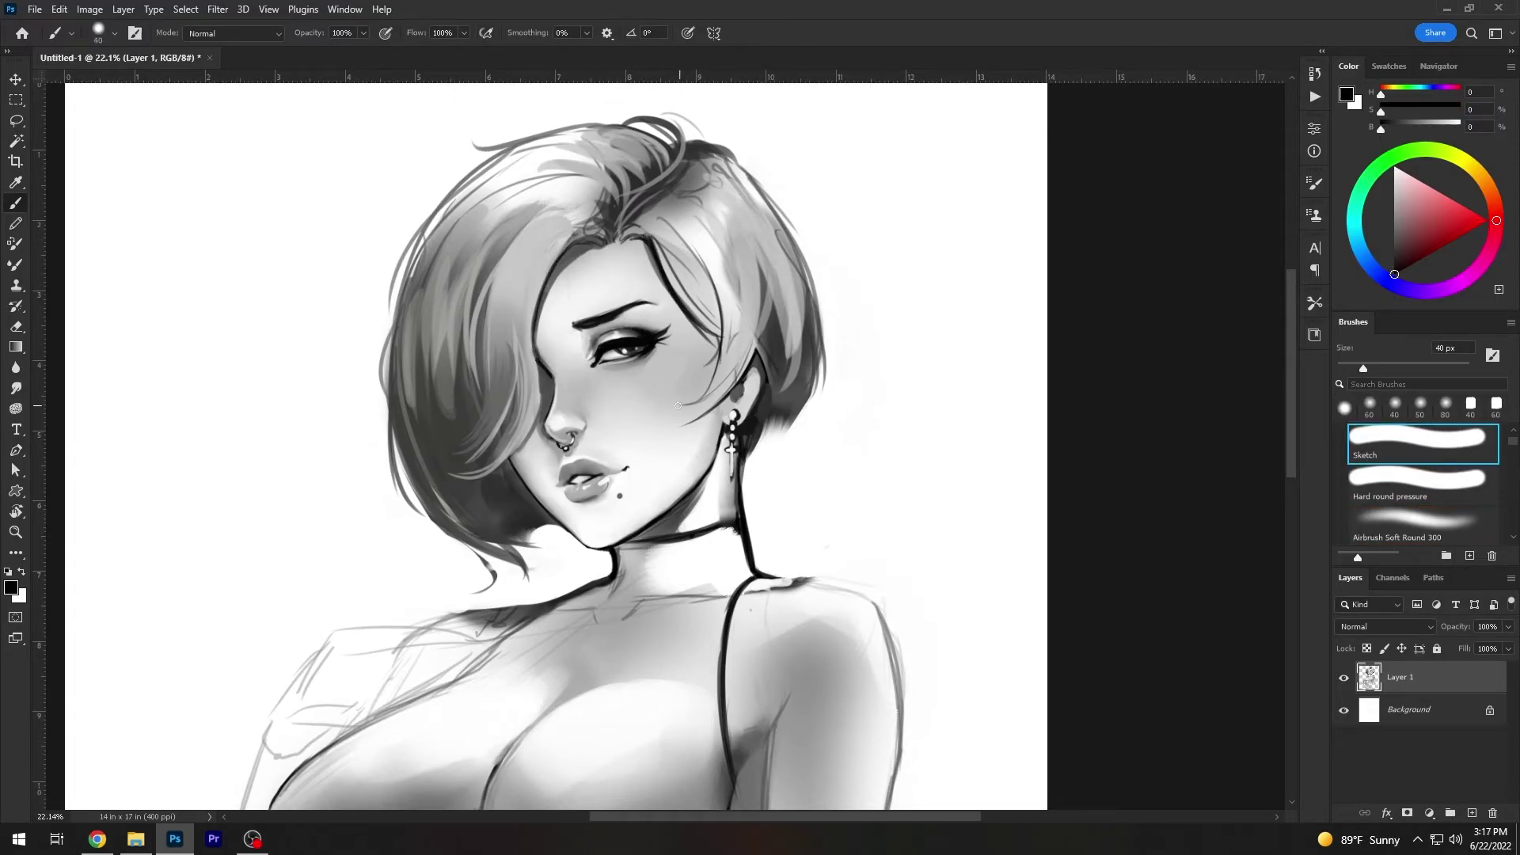
{"action": "left_click", "coordinate": [770, 377], "text": "alt"}
{"action": "left_click", "coordinate": [1422, 522]}
{"action": "left_click_drag", "start_coordinate": [737, 337], "coordinate": [1008, 421]}
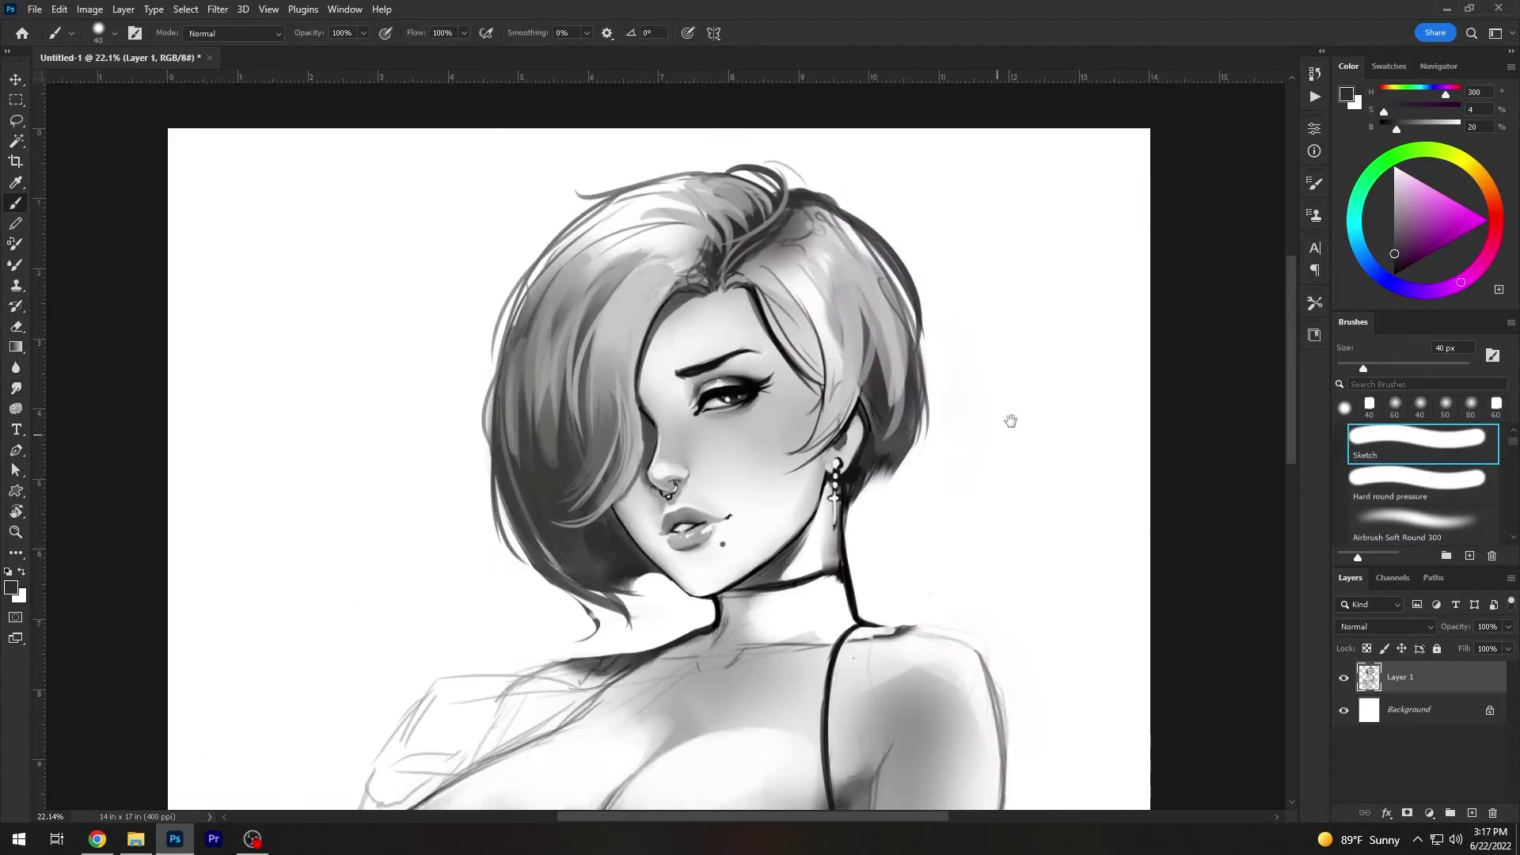
{"action": "key", "text": "e"}
{"action": "key", "text": "b"}
{"action": "left_click_drag", "start_coordinate": [495, 443], "coordinate": [459, 457]}
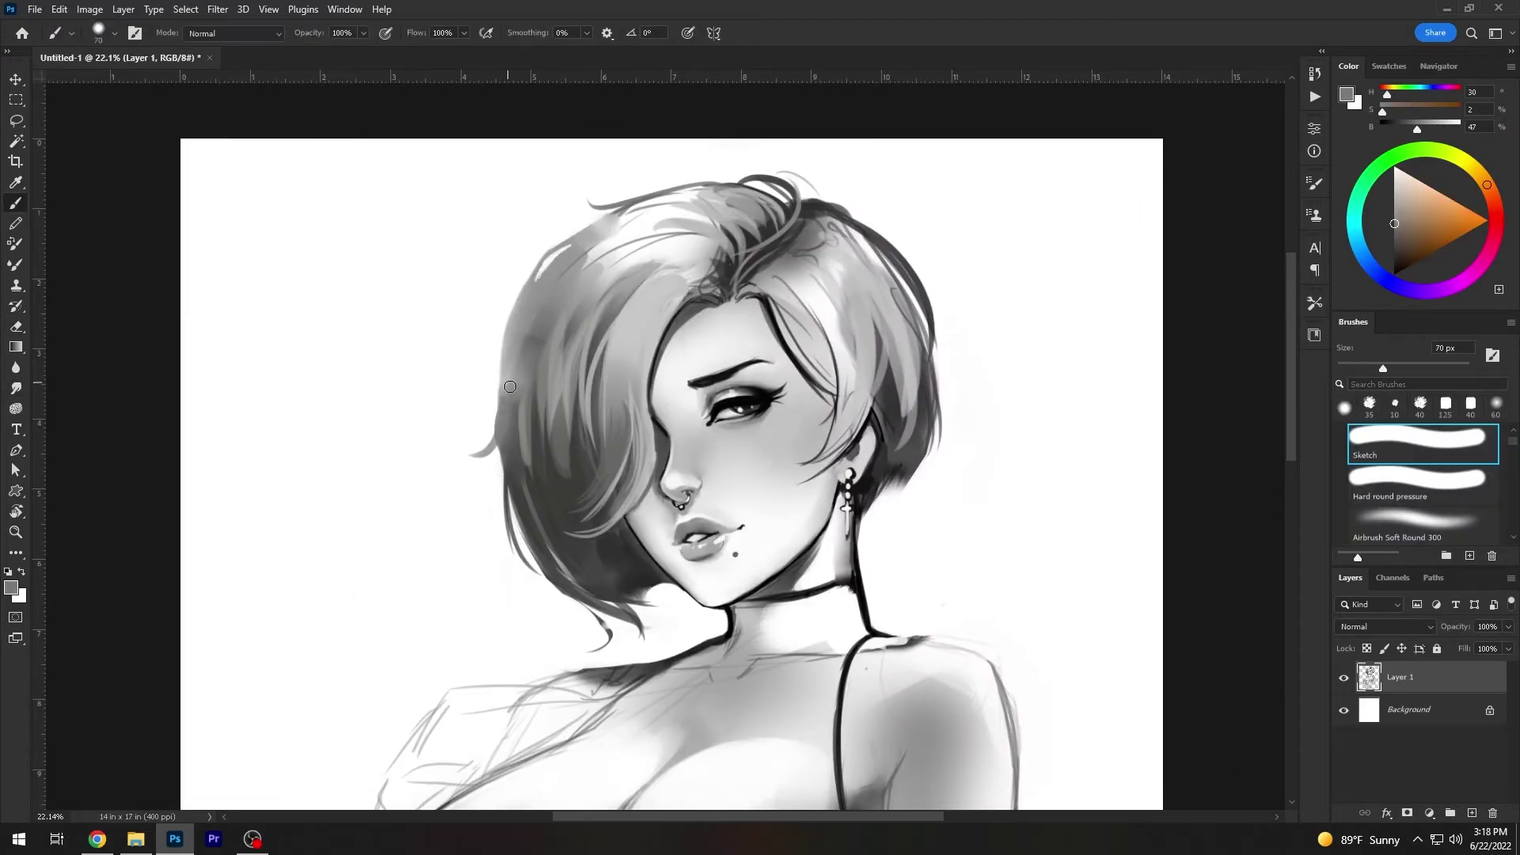
{"action": "left_click_drag", "start_coordinate": [554, 246], "coordinate": [503, 348]}
- Fill the neck, shoulders and torso with black for the sleeveless turtleneck on Layer 2
{"action": "left_click", "coordinate": [613, 196], "text": "alt"}
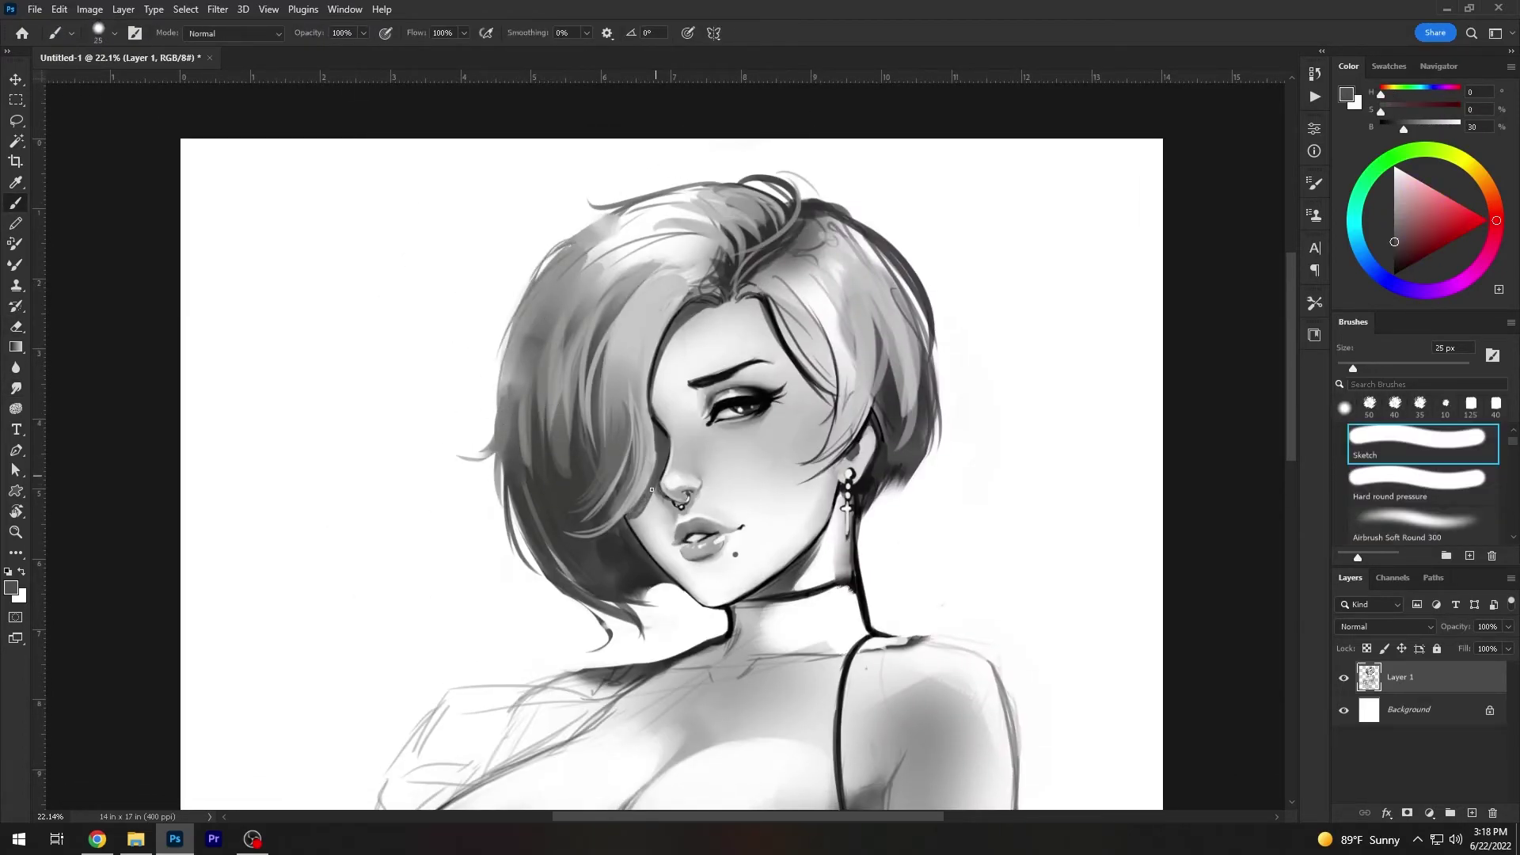
{"action": "left_click_drag", "start_coordinate": [648, 487], "coordinate": [532, 470]}
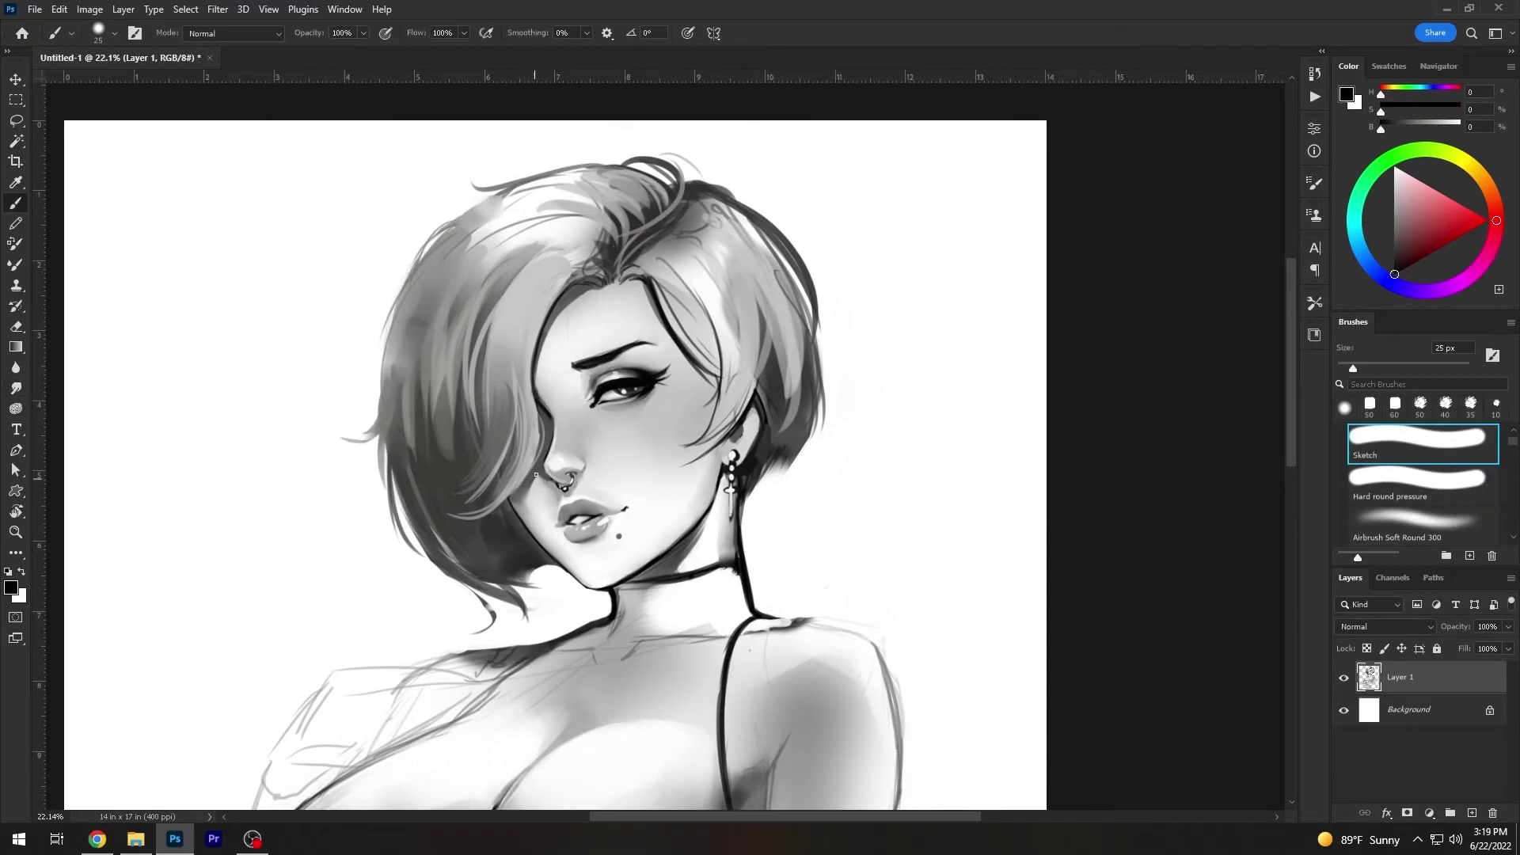
{"action": "left_click_drag", "start_coordinate": [714, 442], "coordinate": [735, 427]}
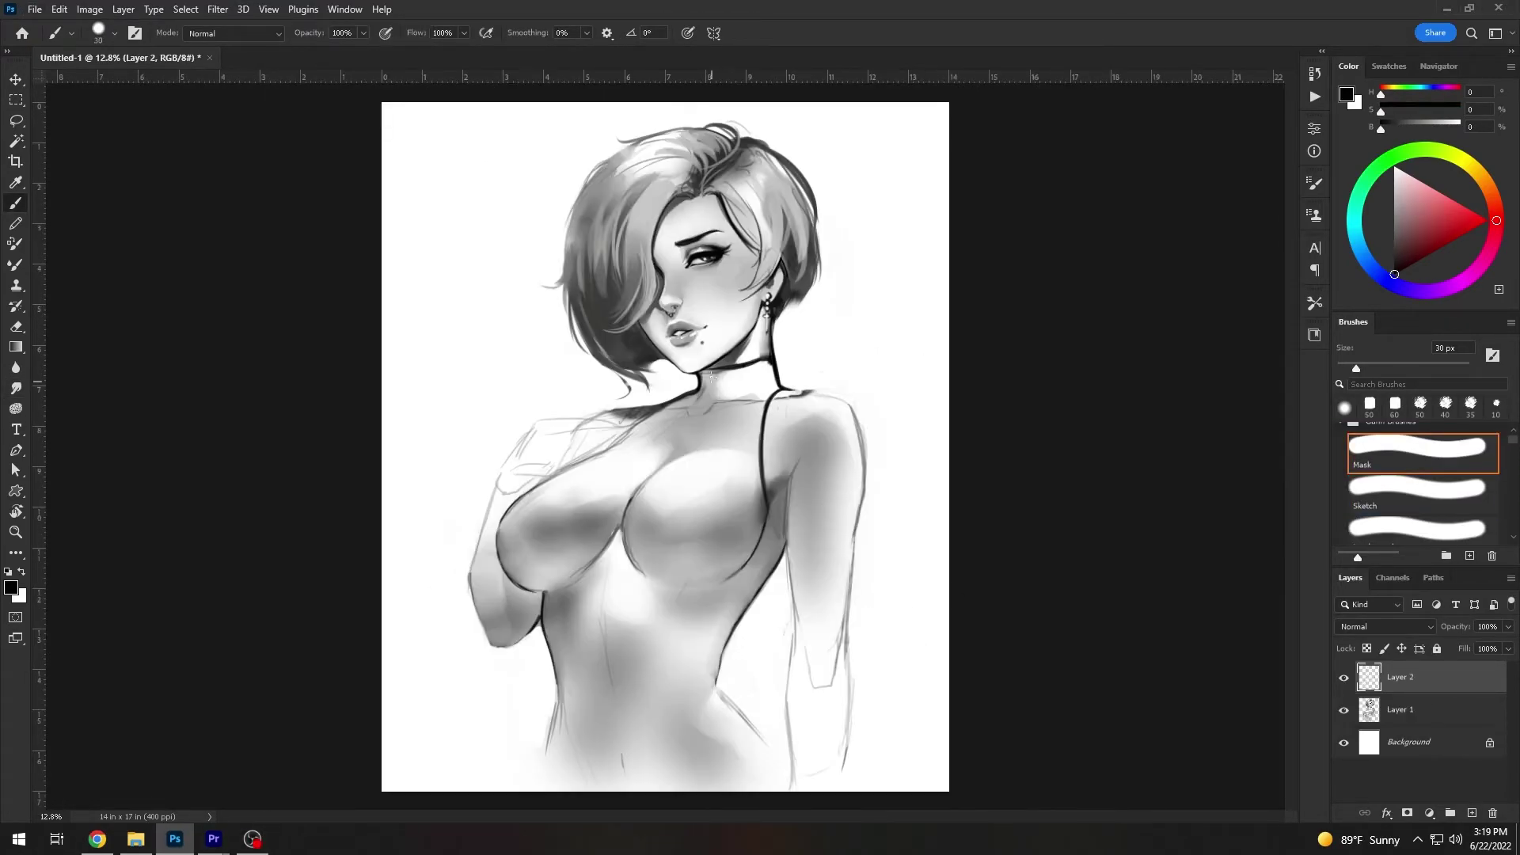
{"action": "left_click_drag", "start_coordinate": [736, 372], "coordinate": [634, 467]}
{"action": "mouse_move", "coordinate": [507, 546]}
{"action": "left_mouse_down"}
{"action": "mouse_move", "coordinate": [635, 438]}
{"action": "mouse_move", "coordinate": [577, 621]}
{"action": "mouse_move", "coordinate": [712, 601]}
{"action": "mouse_move", "coordinate": [617, 712]}
{"action": "mouse_move", "coordinate": [748, 728]}
{"action": "left_mouse_up"}
{"action": "key", "text": "bracketright"}
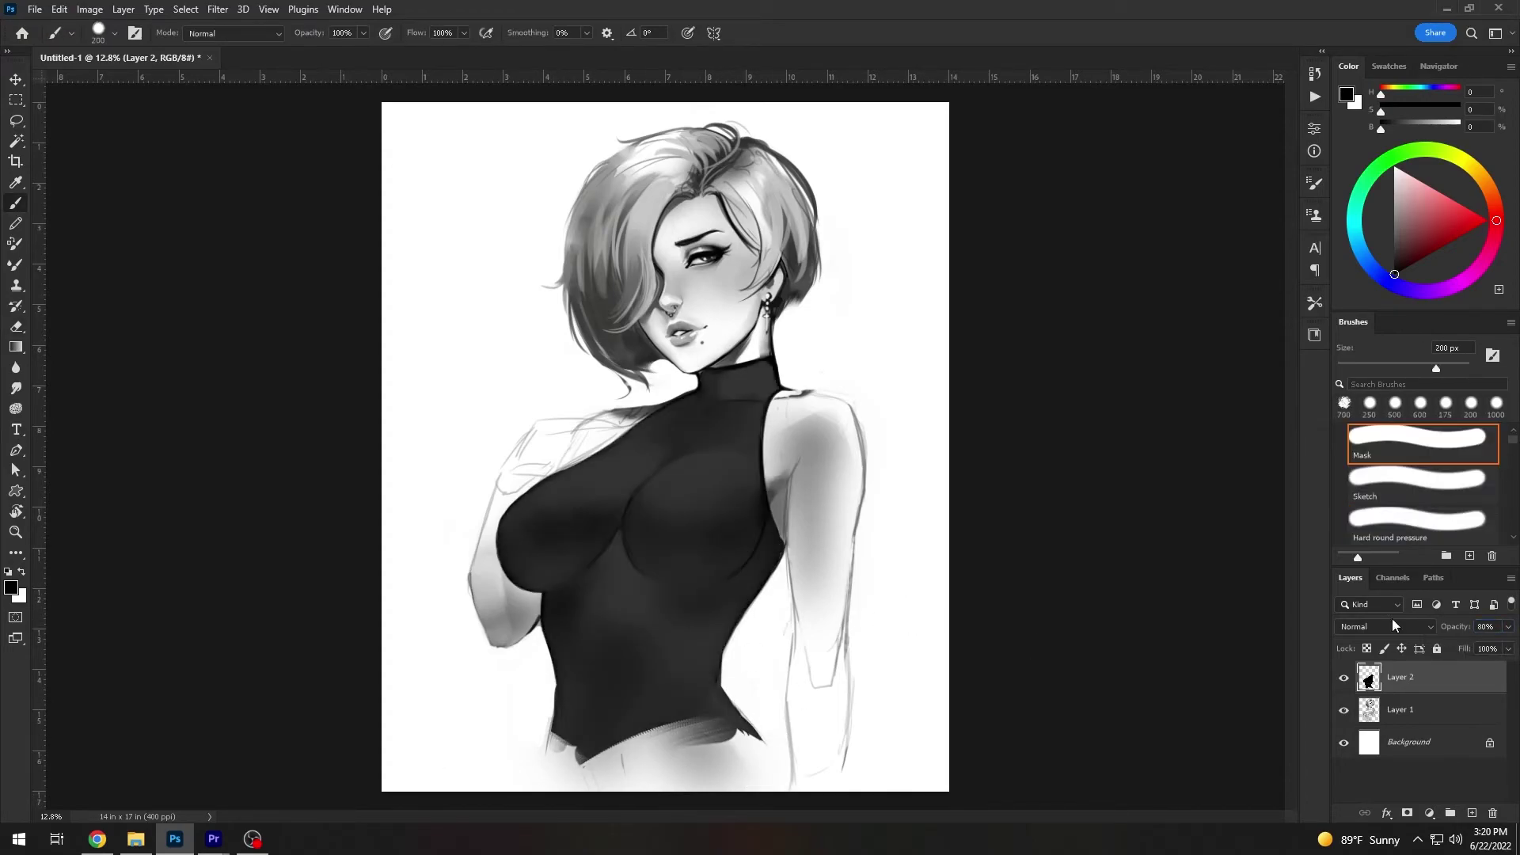
- Lighten the top to dark grey at 80% opacity and merge it into Layer 1
{"action": "key", "text": "ctrl+e"}
{"action": "left_click", "coordinate": [1416, 487]}
{"action": "scroll", "coordinate": [891, 520], "scroll_direction": "up", "scroll_amount": 2}
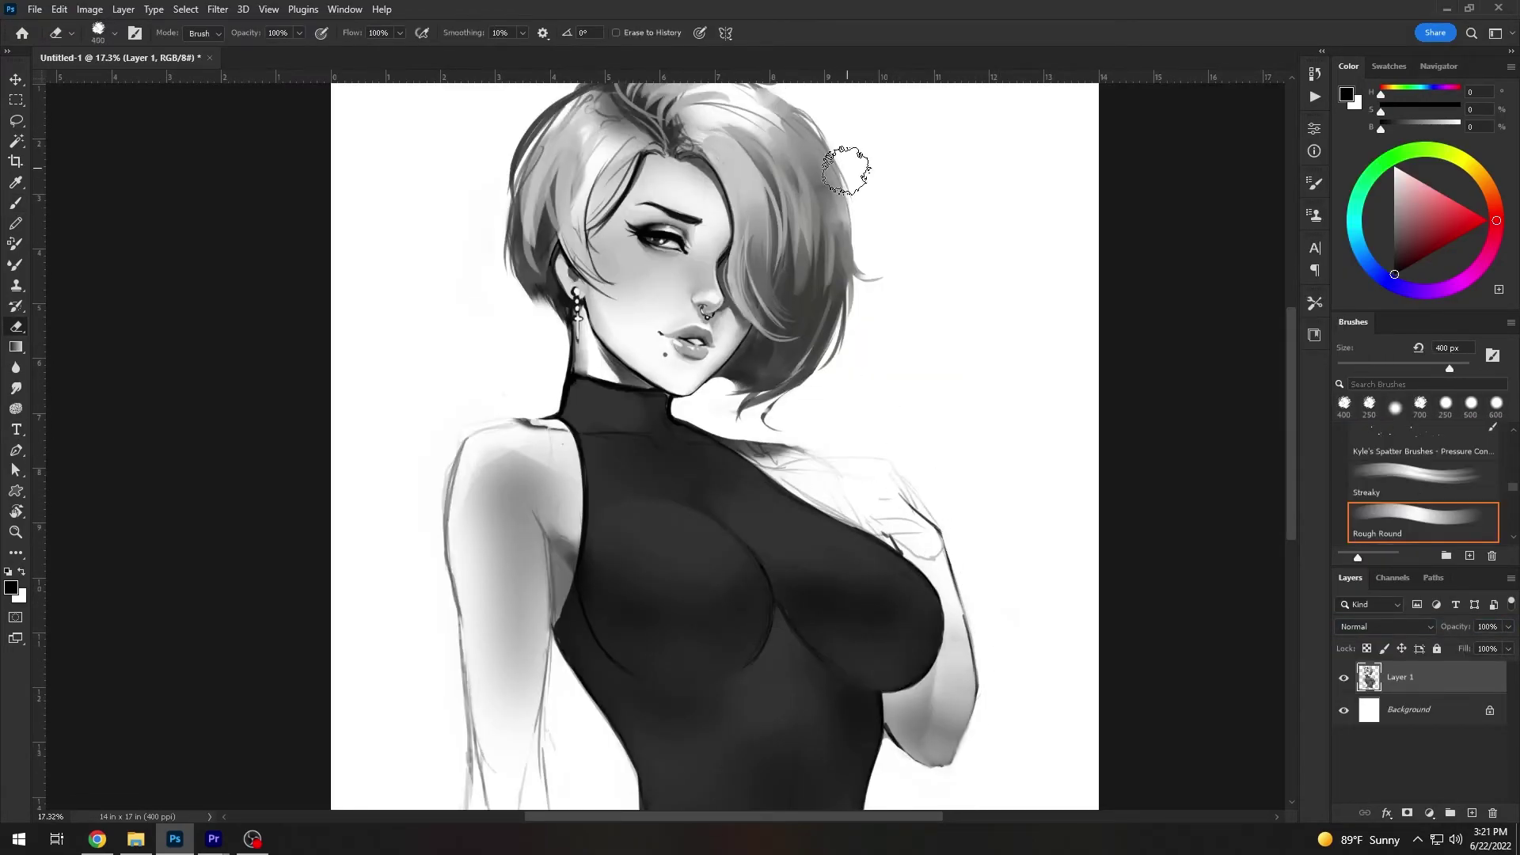
- Flip the canvas horizontally and erase the sketch lines over the shoulder and hand
{"action": "key", "text": "ctrl+shift+h"}
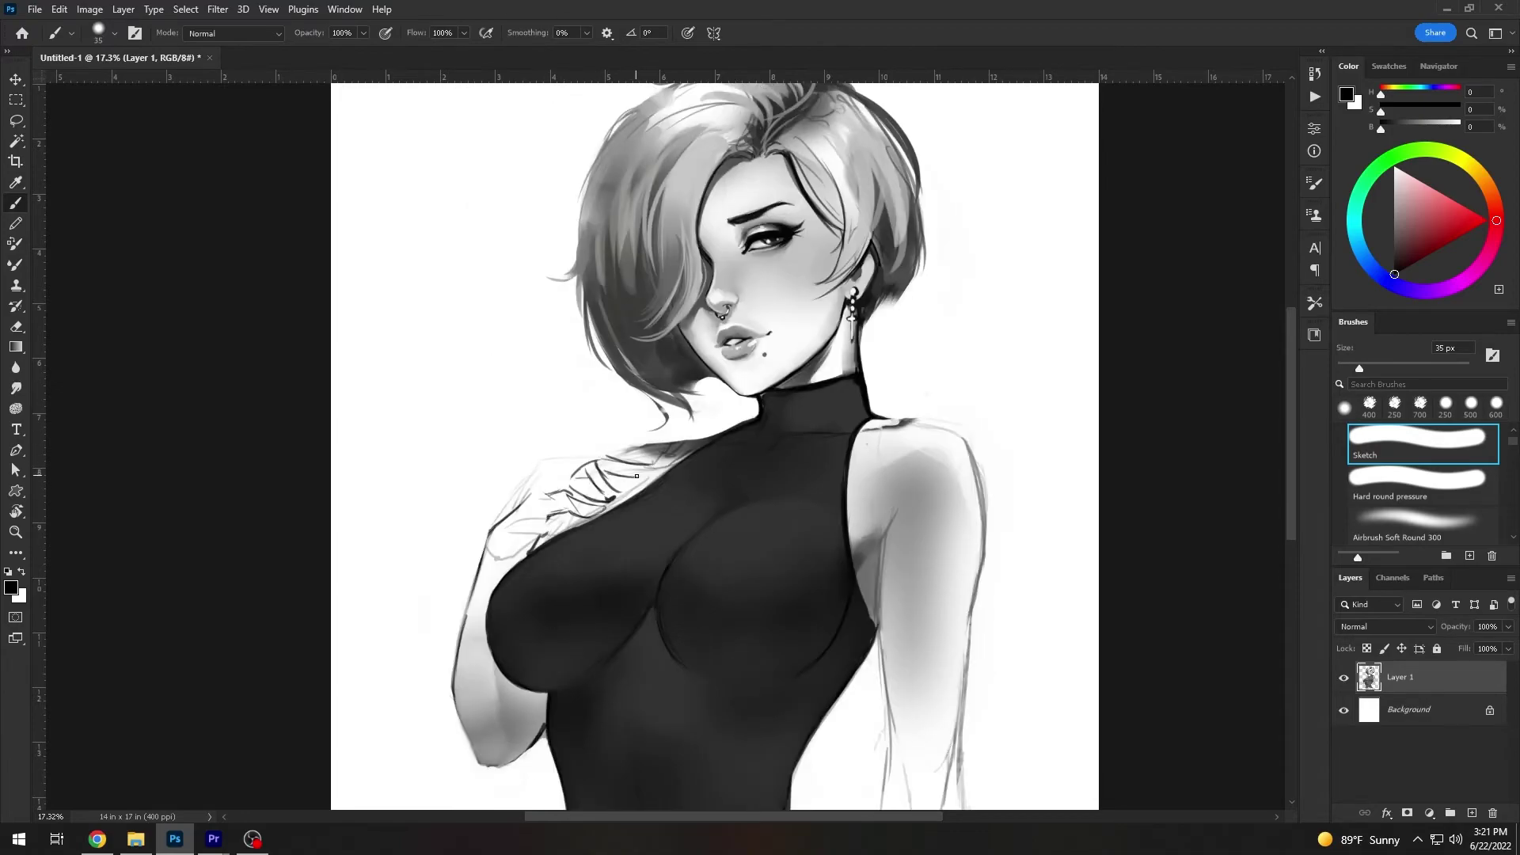
{"action": "key", "text": "period"}
{"action": "key", "text": "comma"}
{"action": "key", "text": "period"}
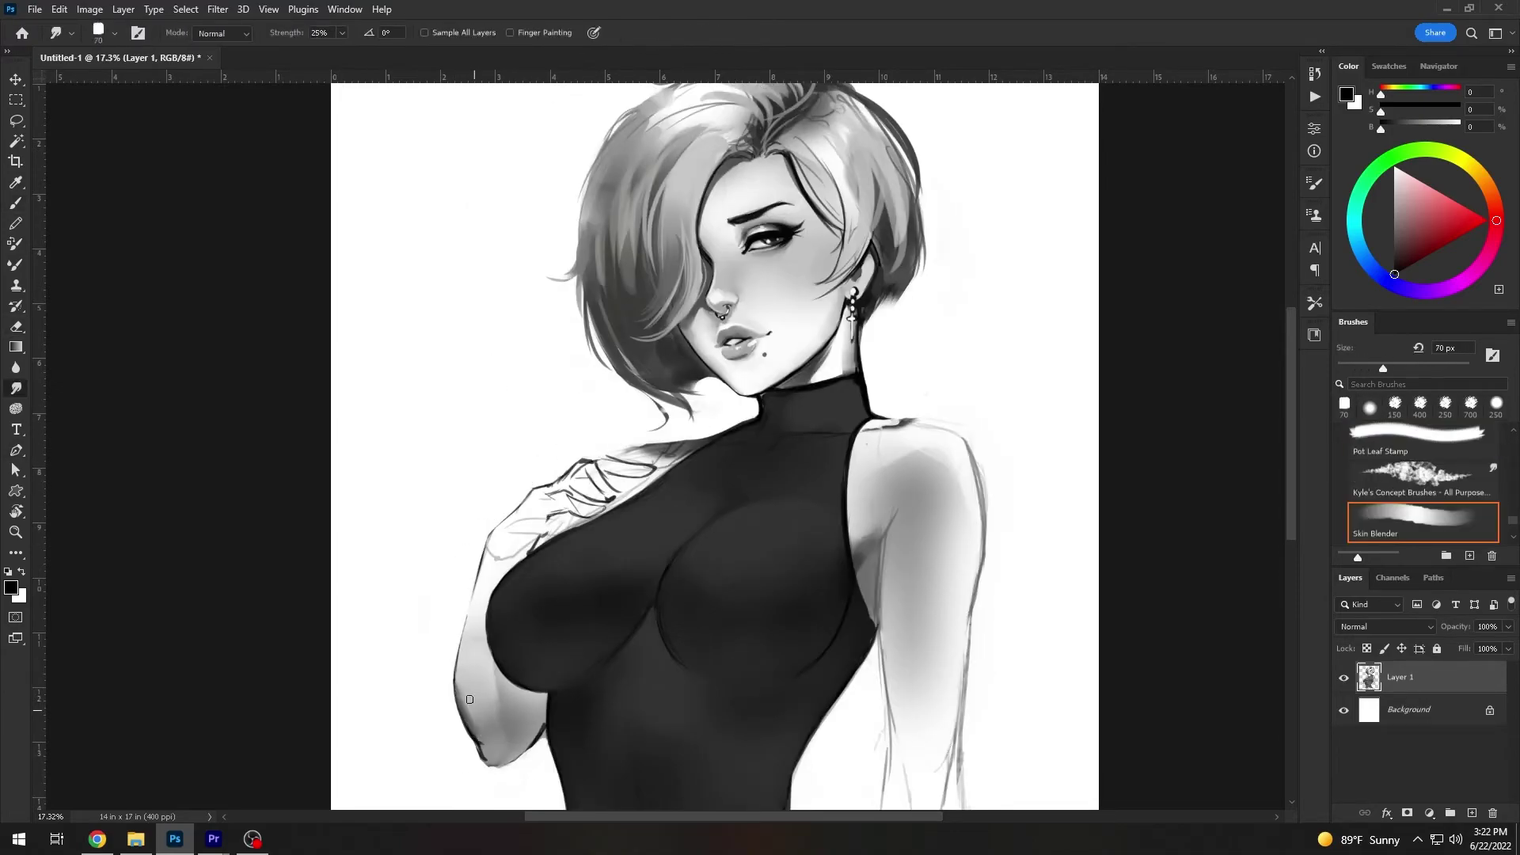
{"action": "key", "text": "comma"}
{"action": "key", "text": "e"}
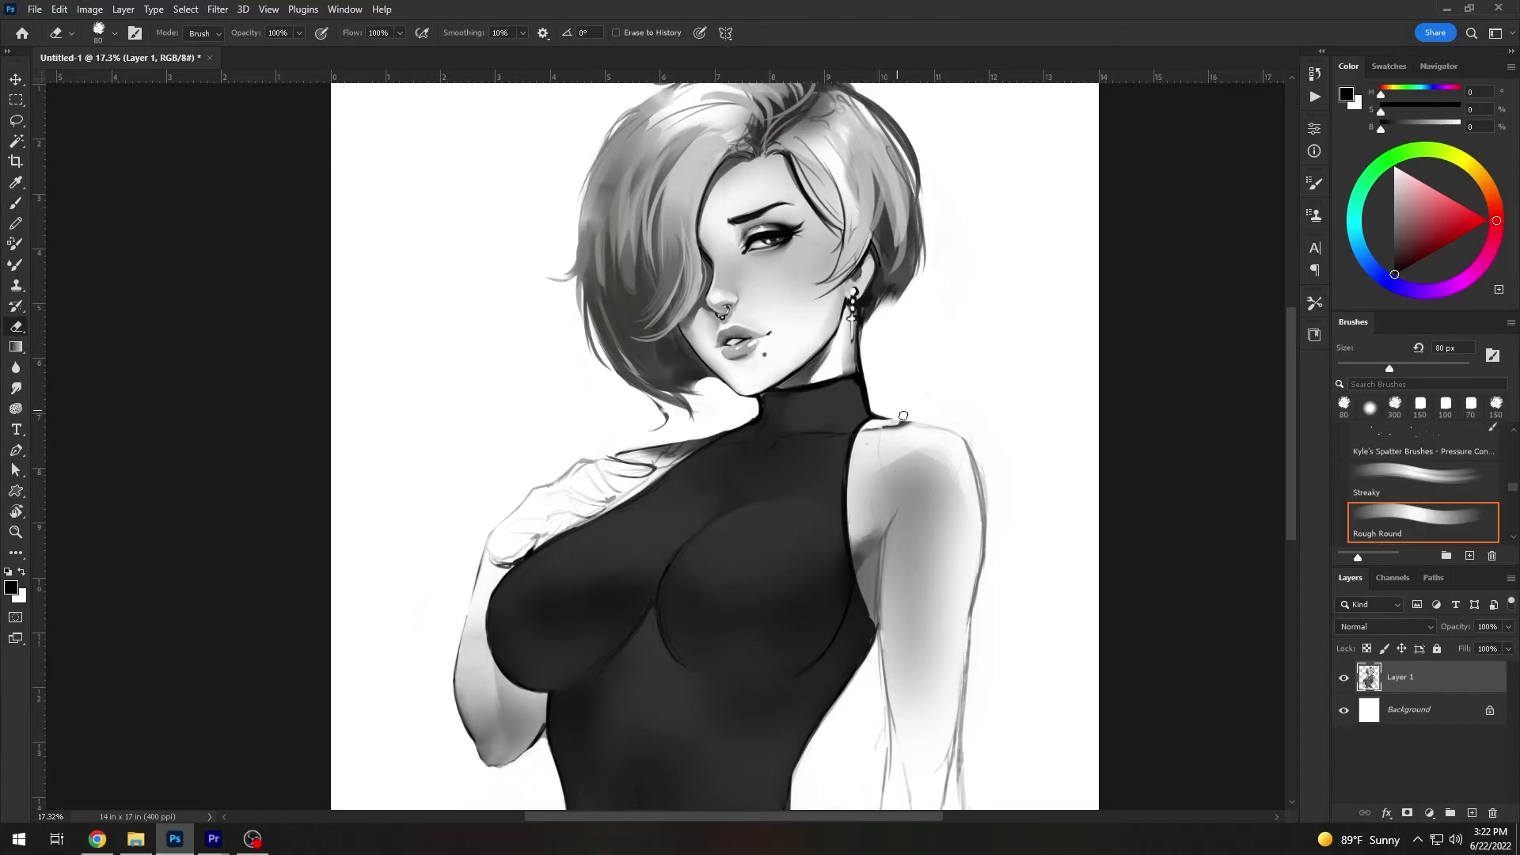
{"action": "left_click_drag", "start_coordinate": [635, 468], "coordinate": [462, 555]}
- Return to the 30 px Sketch brush for the fingers and flip the canvas back to normal
{"action": "key", "text": "b"}
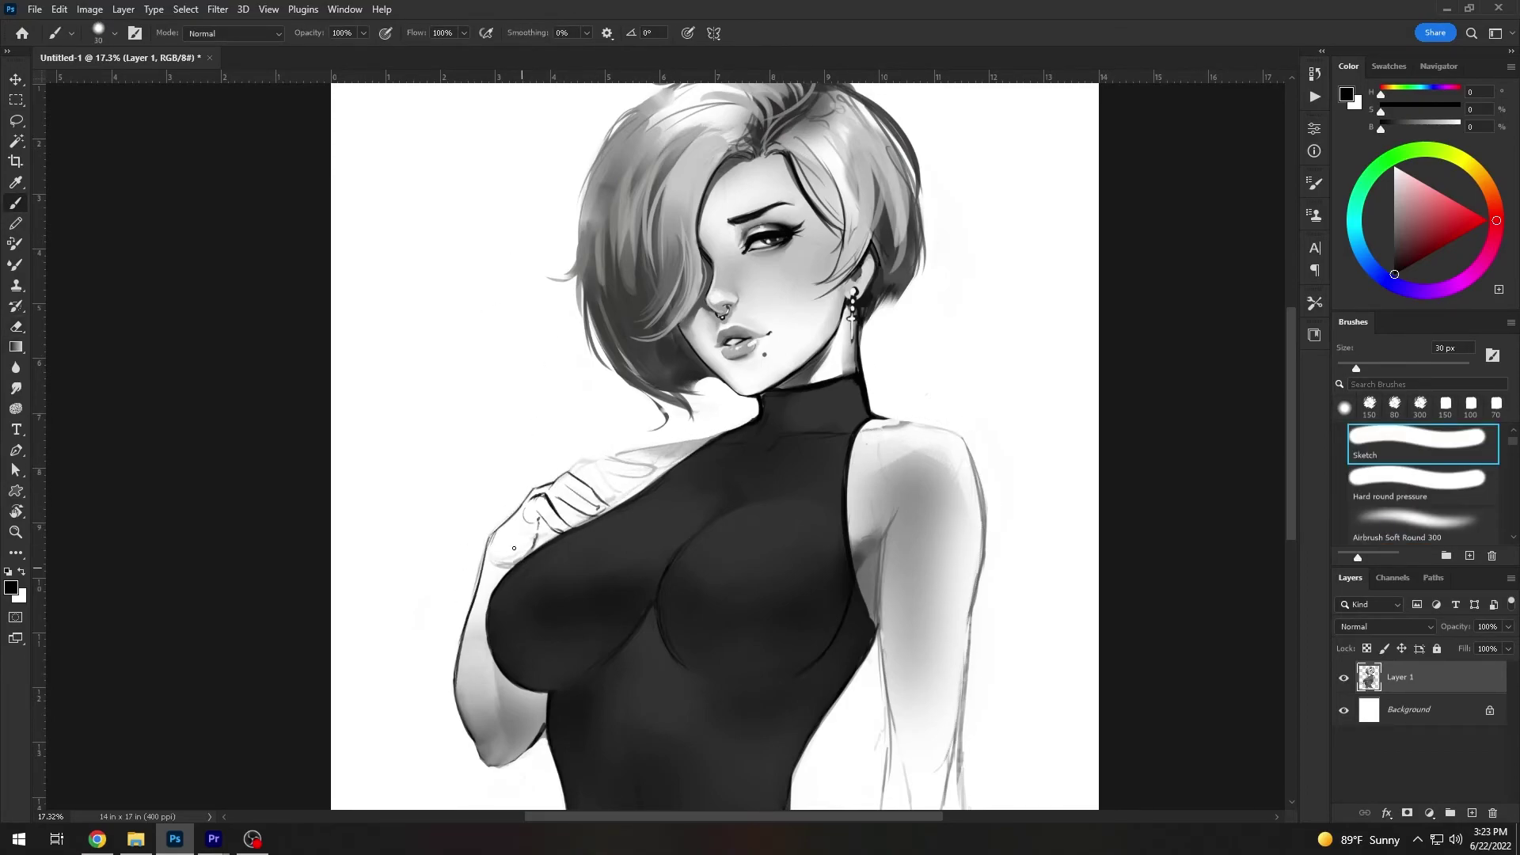
{"action": "key", "text": "period"}
{"action": "key", "text": "comma"}
{"action": "key", "text": "h"}
{"action": "key", "text": "period"}
{"action": "key", "text": "comma"}
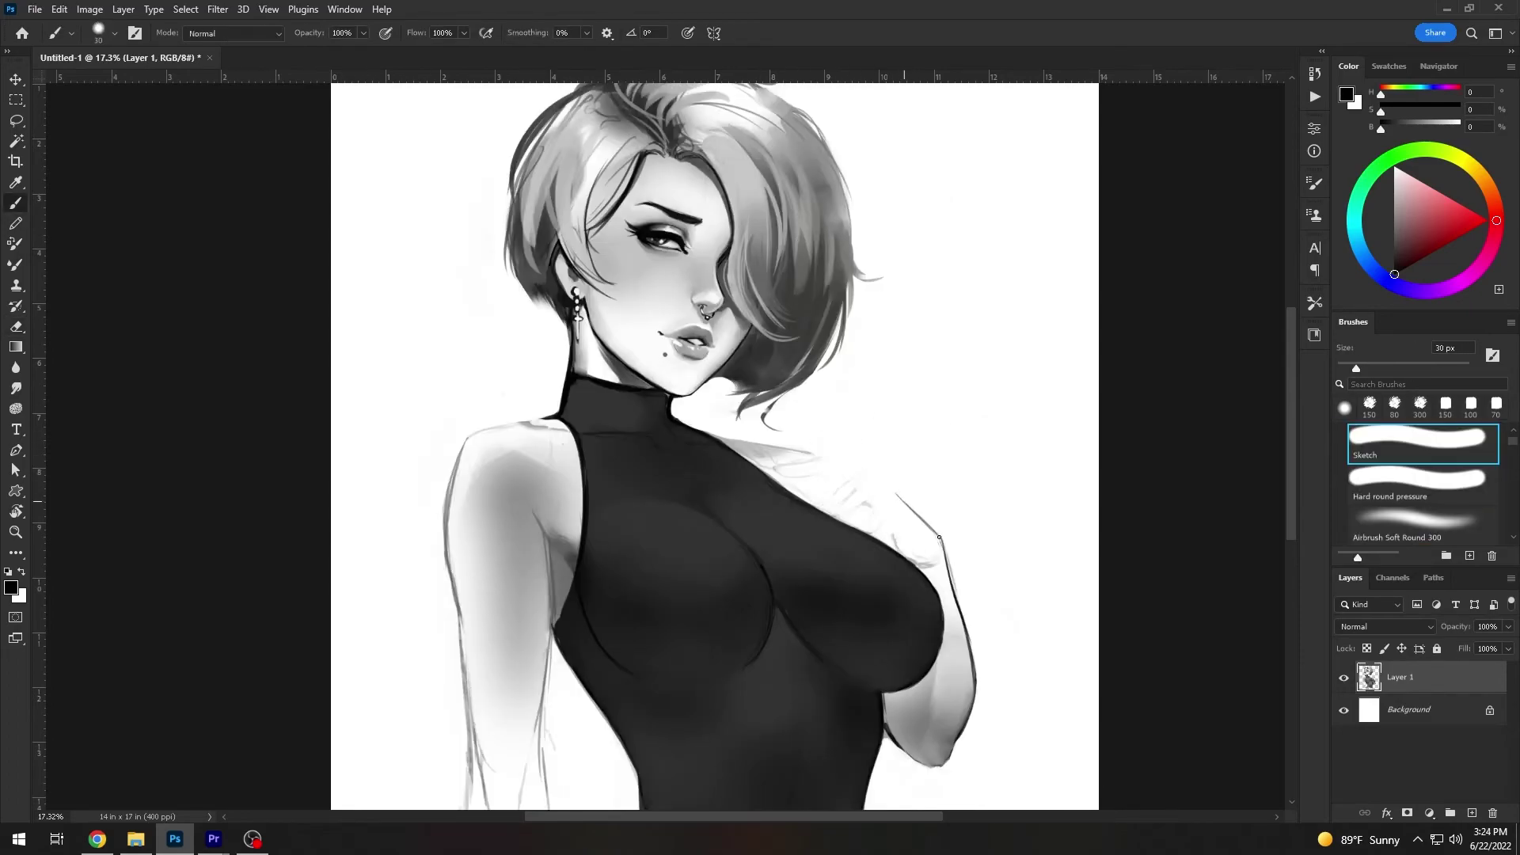
{"action": "key", "text": "h"}
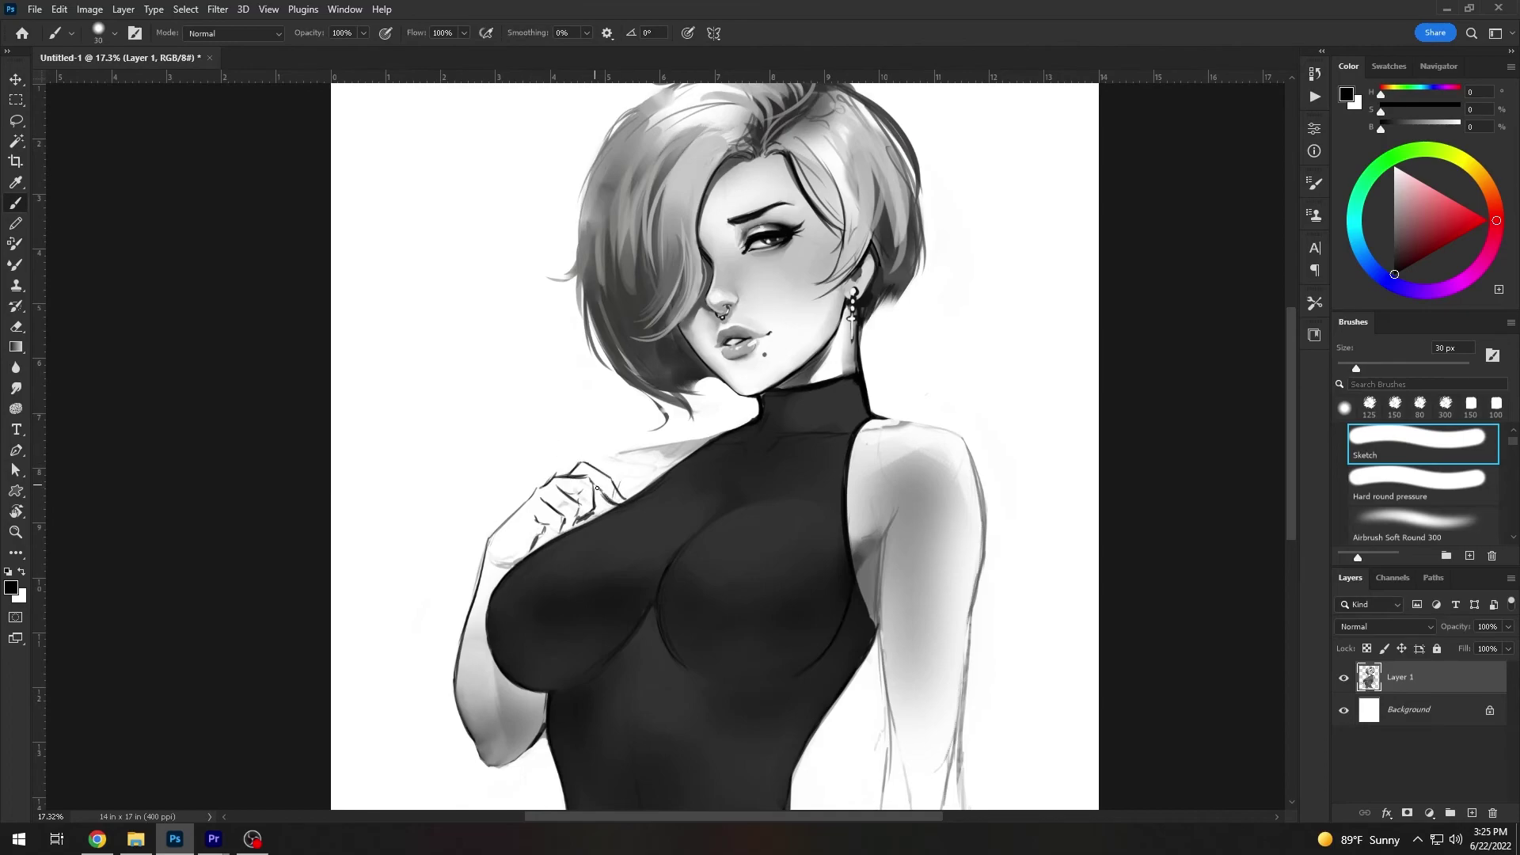
- Soften the dark patch near the armpit with the Skin Blender smudge brush
{"action": "left_click_drag", "start_coordinate": [597, 488], "coordinate": [571, 506]}
{"action": "left_click", "coordinate": [846, 526], "text": "alt"}
{"action": "key", "text": "r"}
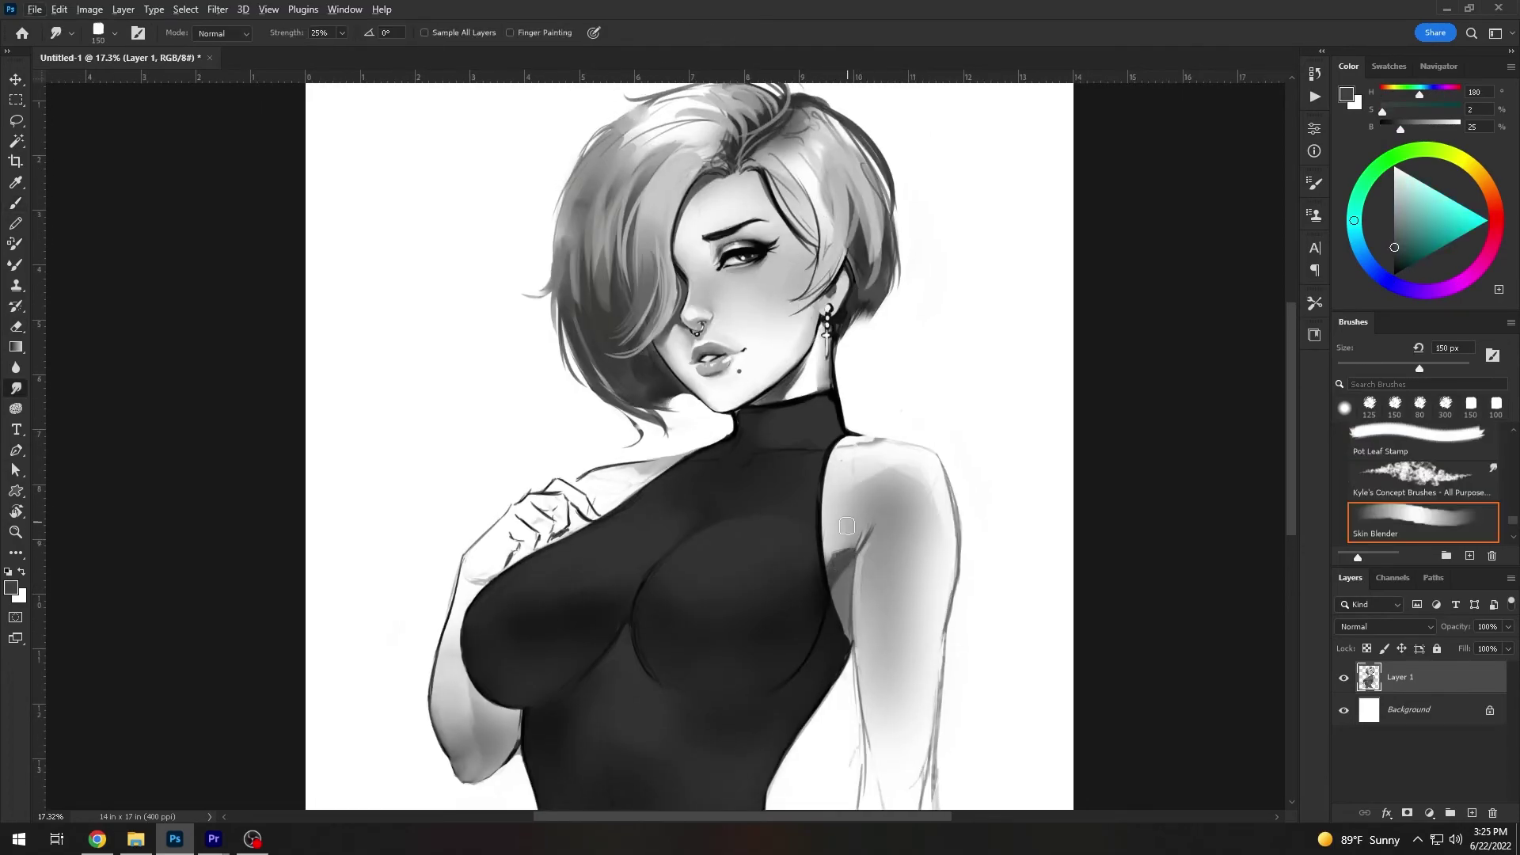
{"action": "left_click_drag", "start_coordinate": [846, 526], "coordinate": [841, 554]}
{"action": "key", "text": "bracketleft"}
{"action": "key", "text": "bracketleft"}
{"action": "key", "text": "bracketleft"}
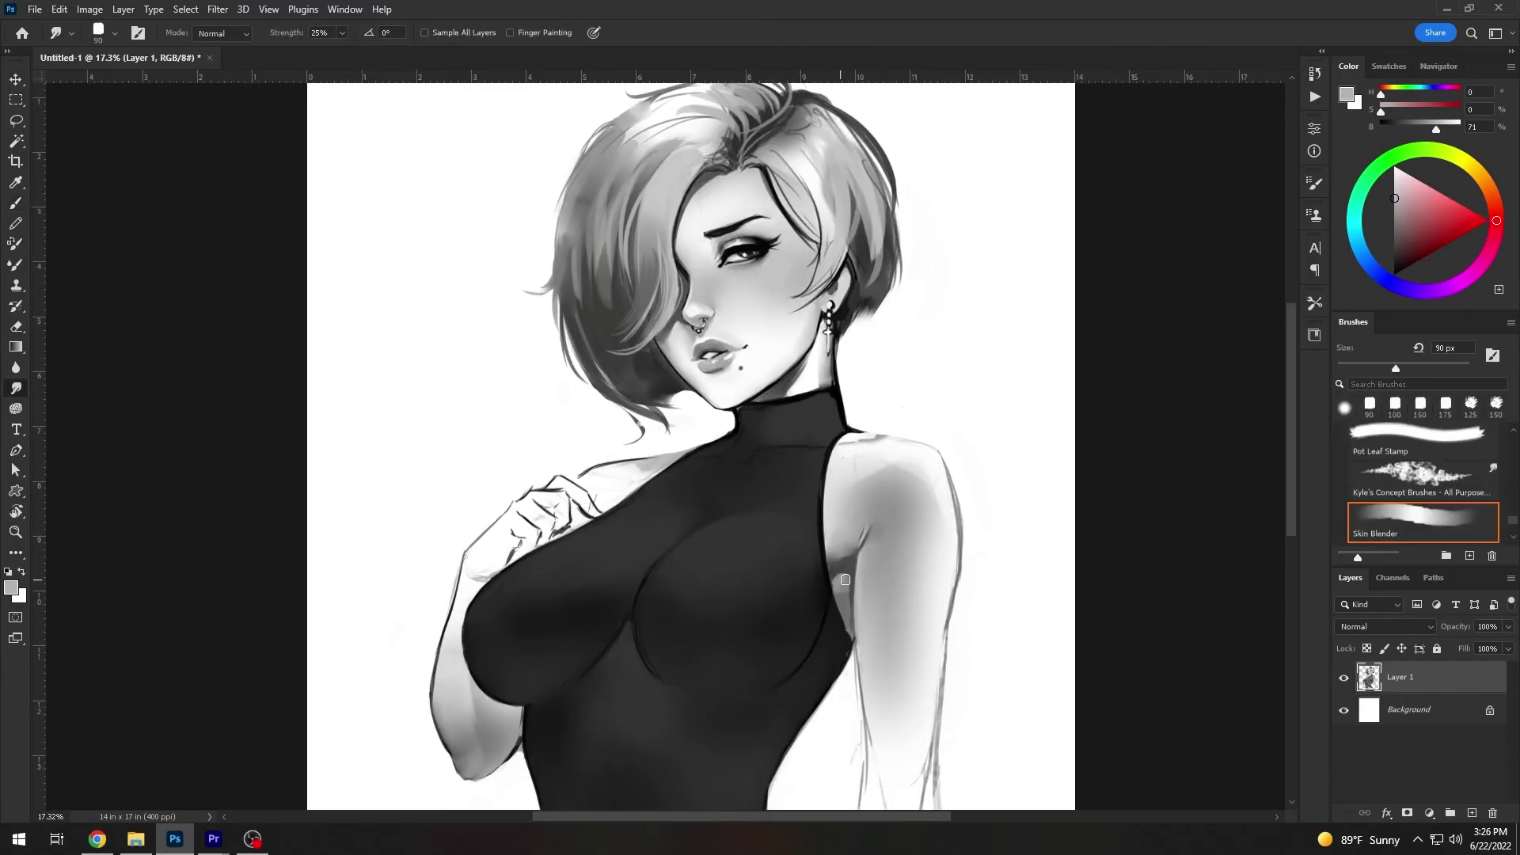
- Darken the arm outline below the hand in dark grey and pick near-black
{"action": "left_click", "coordinate": [518, 548], "text": "alt"}
{"action": "left_click_drag", "start_coordinate": [445, 637], "coordinate": [479, 571]}
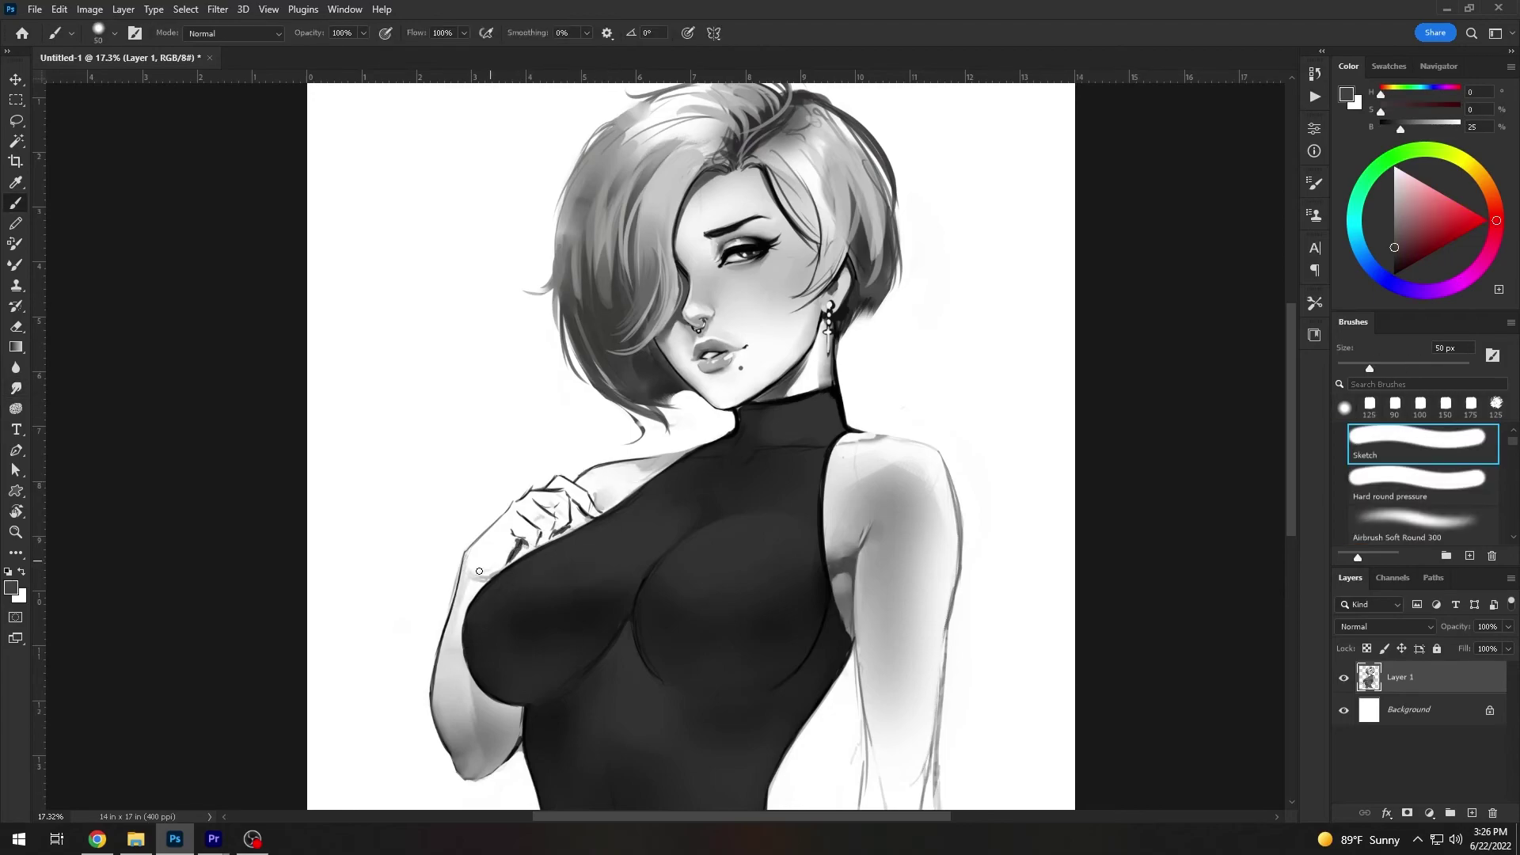
{"action": "left_click", "coordinate": [583, 536], "text": "alt"}
{"action": "key", "text": "bracketleft"}
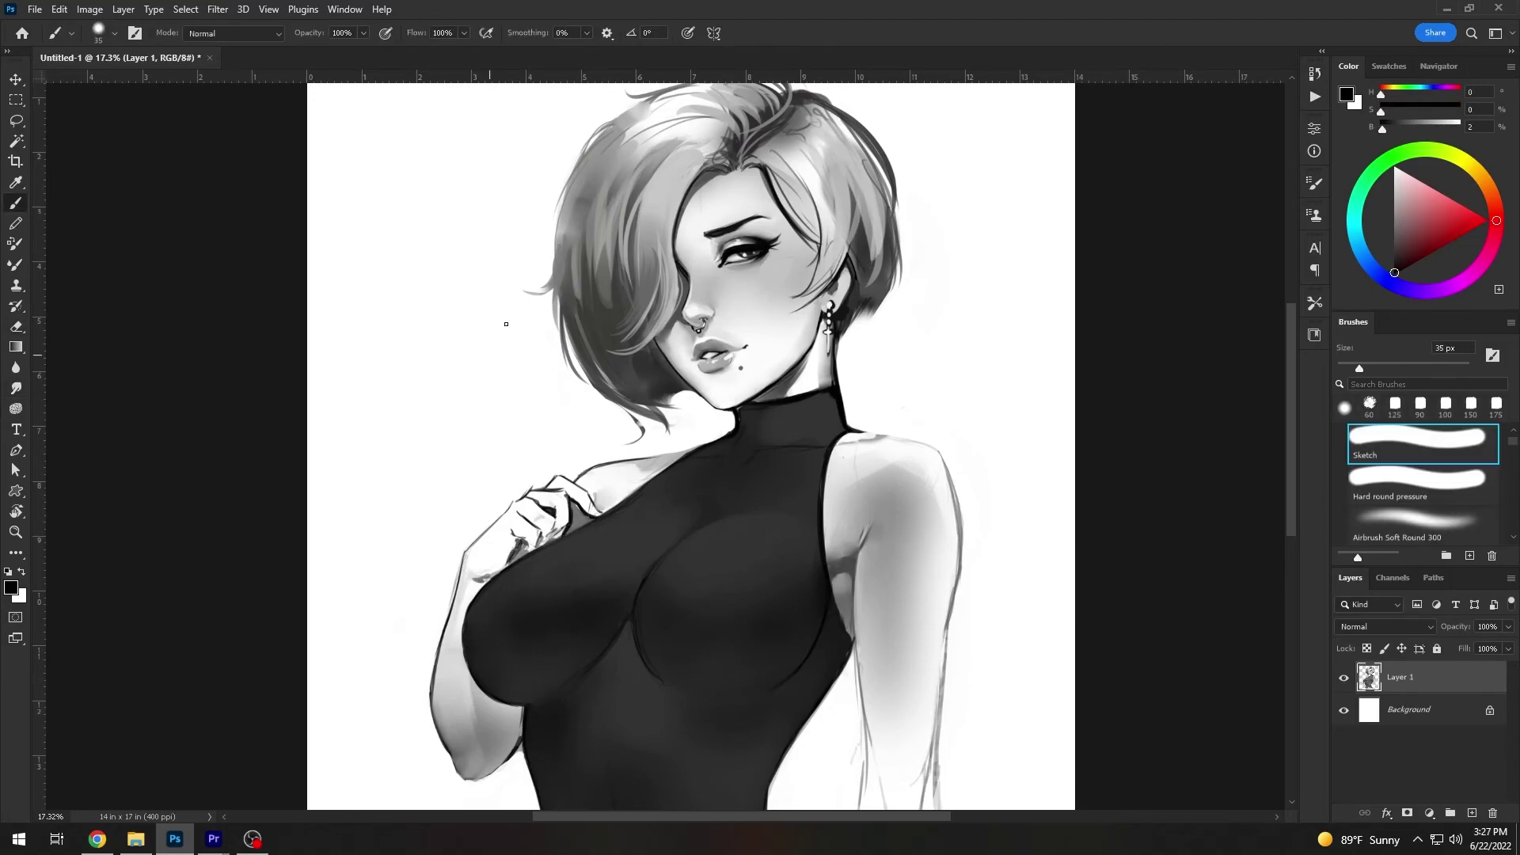